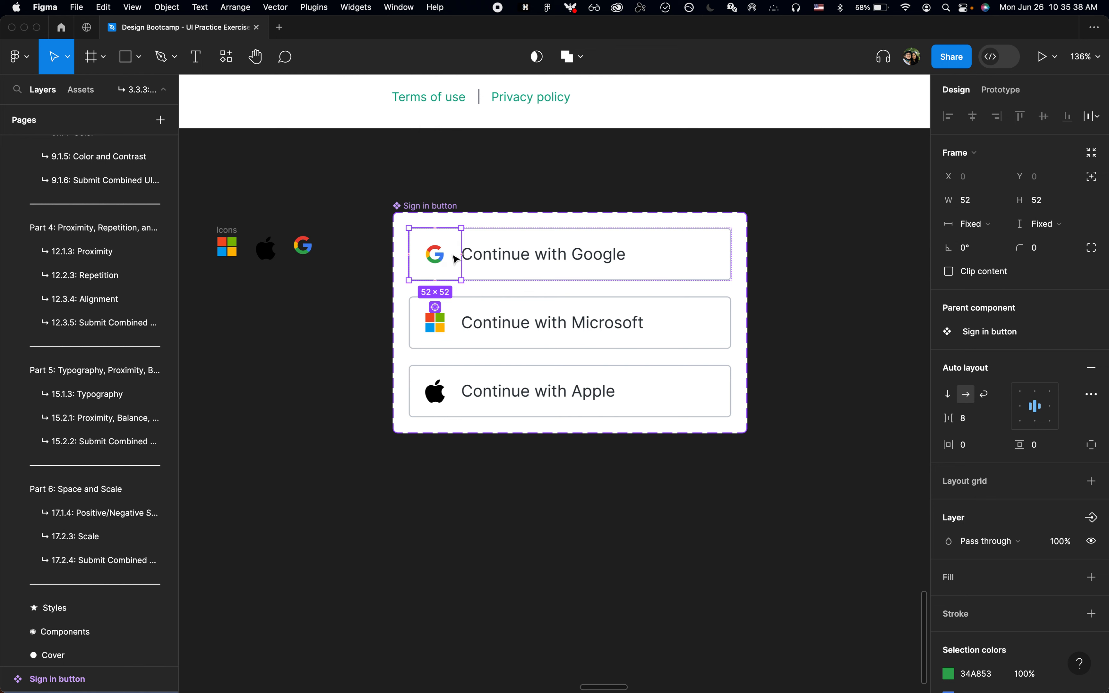
Step: Examine the swap options for the Google icon instance inside the Sign in button component set
double_click(443, 255)
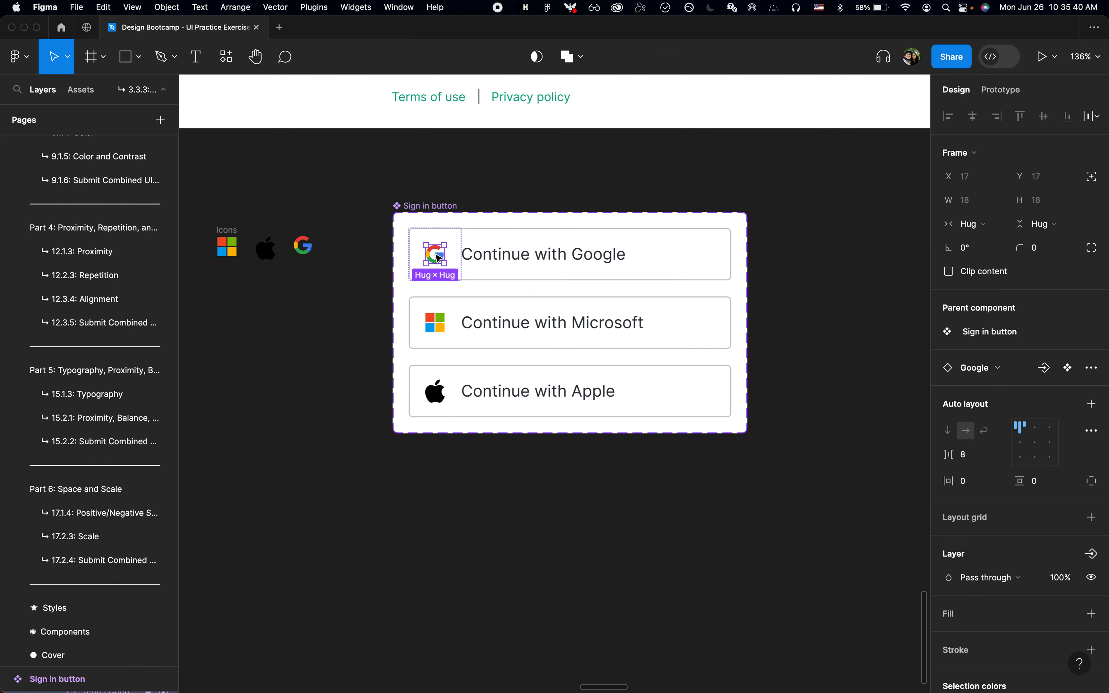
left_click(976, 368)
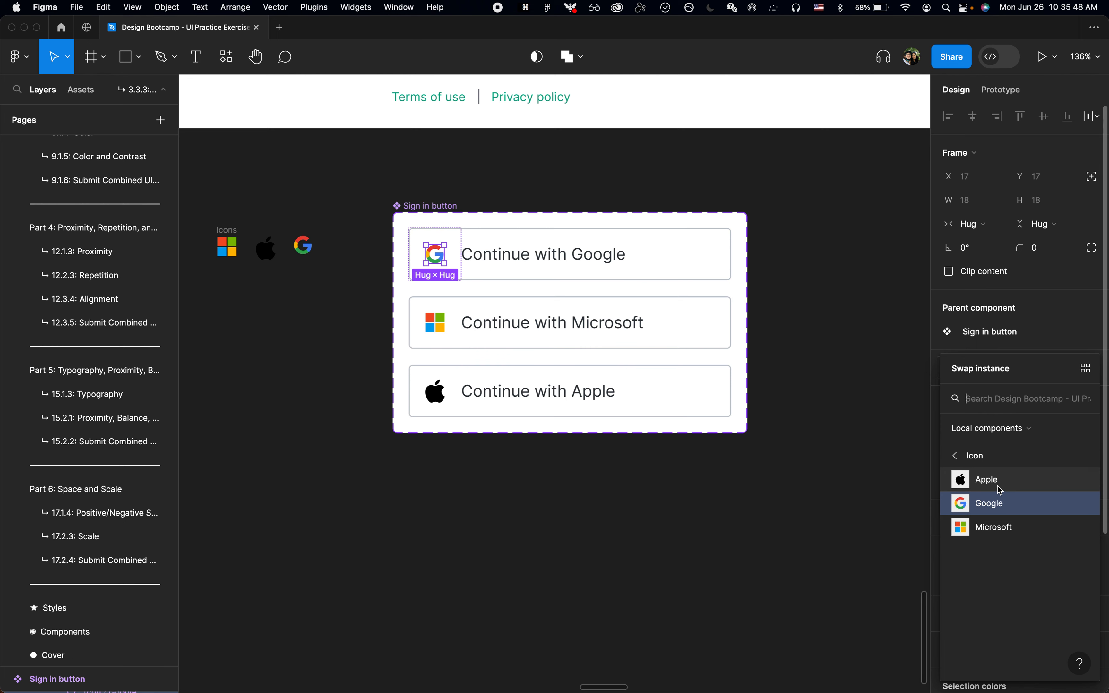
left_click(755, 492)
scroll(754, 493, "down", 2)
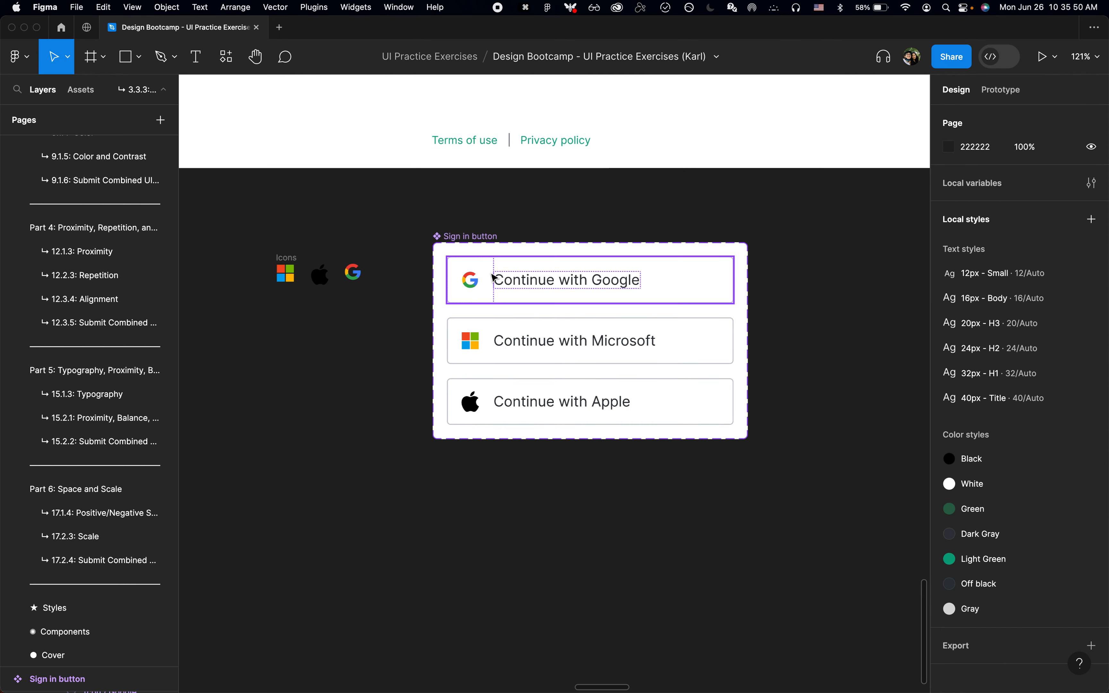
double_click(504, 282)
left_click(474, 281)
left_click(477, 286)
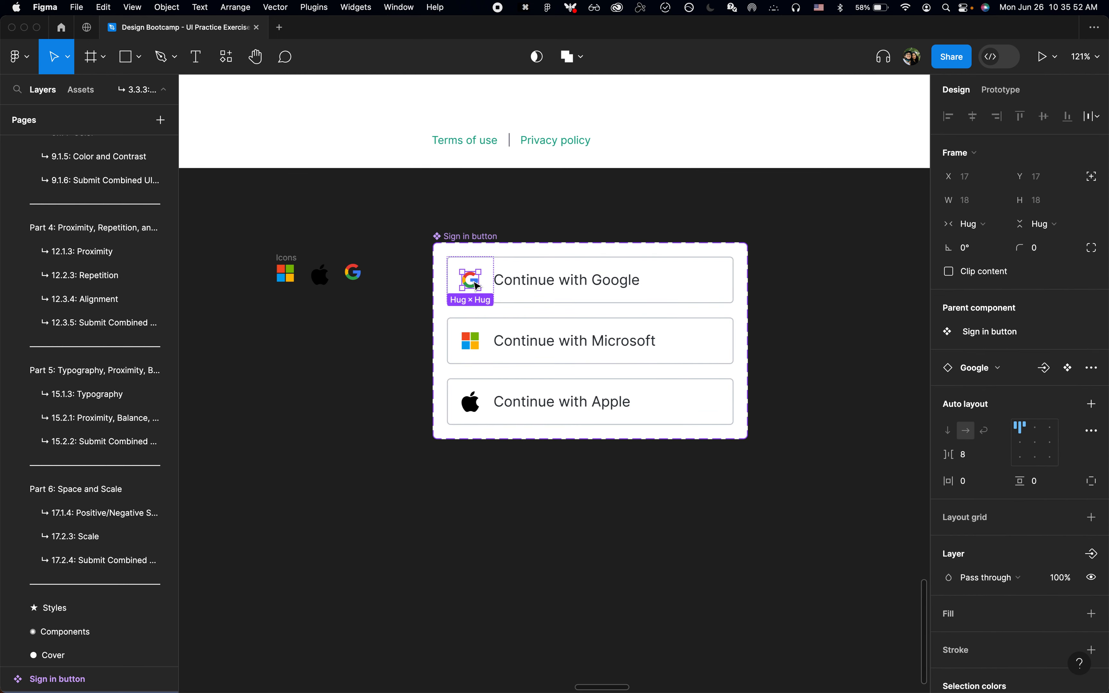
left_click(999, 375)
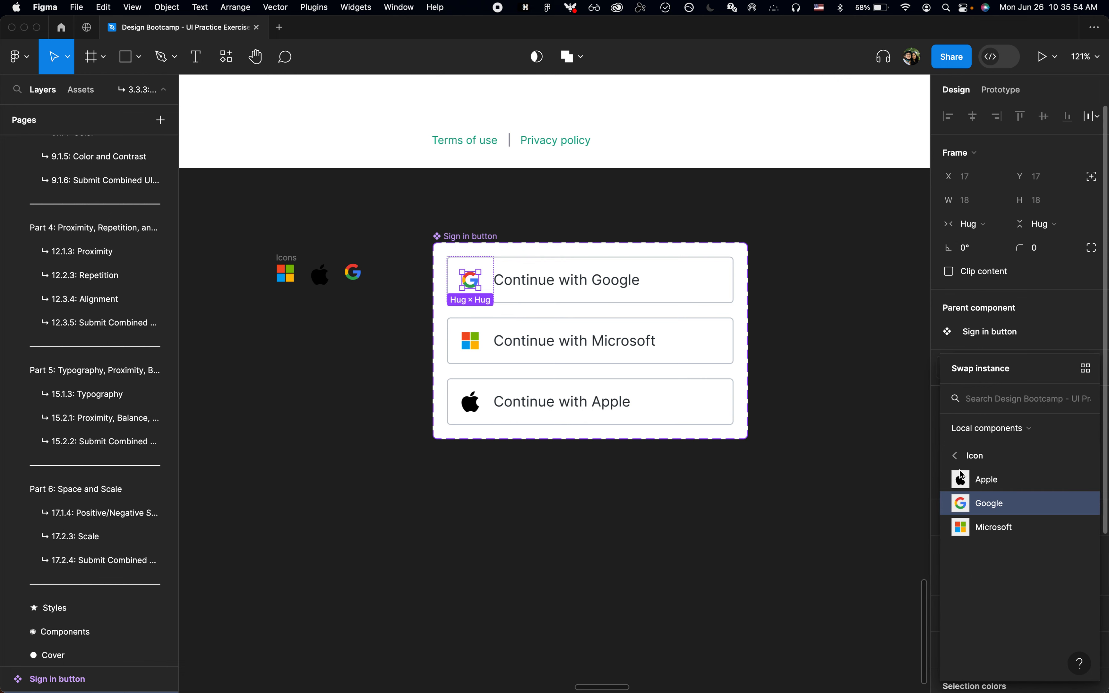
left_click(810, 383)
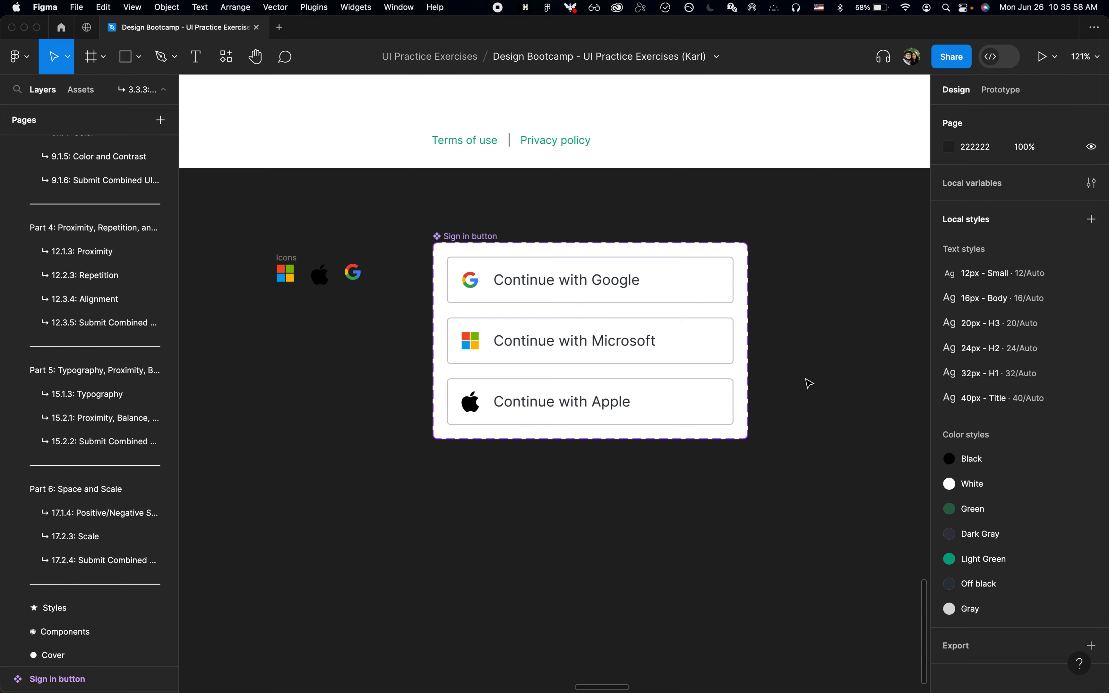
Step: Look over the ChatGPT screenshots and the recreated Login/Signup and Sign in frames on the page
scroll(810, 383, "down", 10)
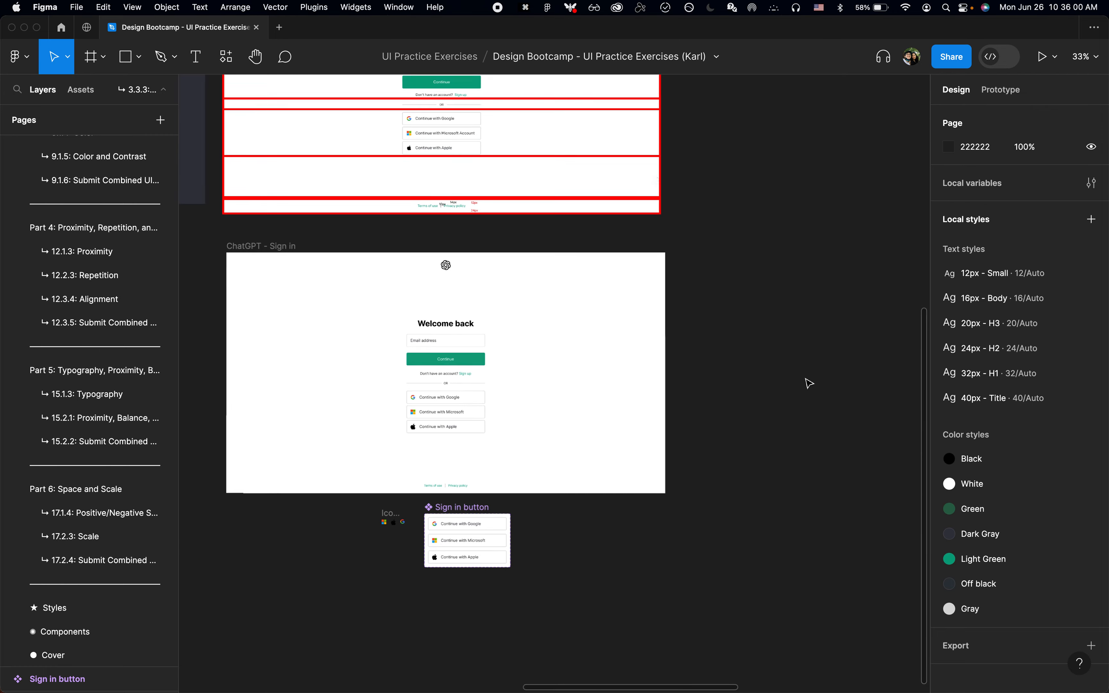
scroll(806, 379, "up", 10)
scroll(806, 379, "right", 8)
left_click(595, 296)
scroll(595, 296, "up", 5)
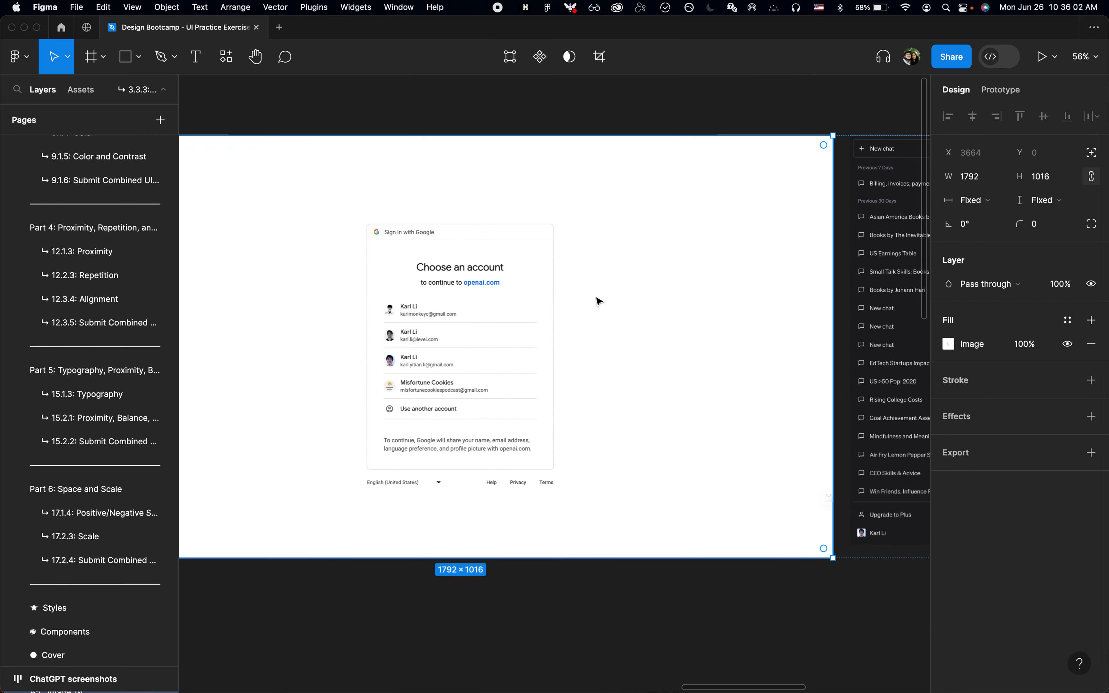
scroll(598, 301, "left", 2)
scroll(599, 301, "down", 1)
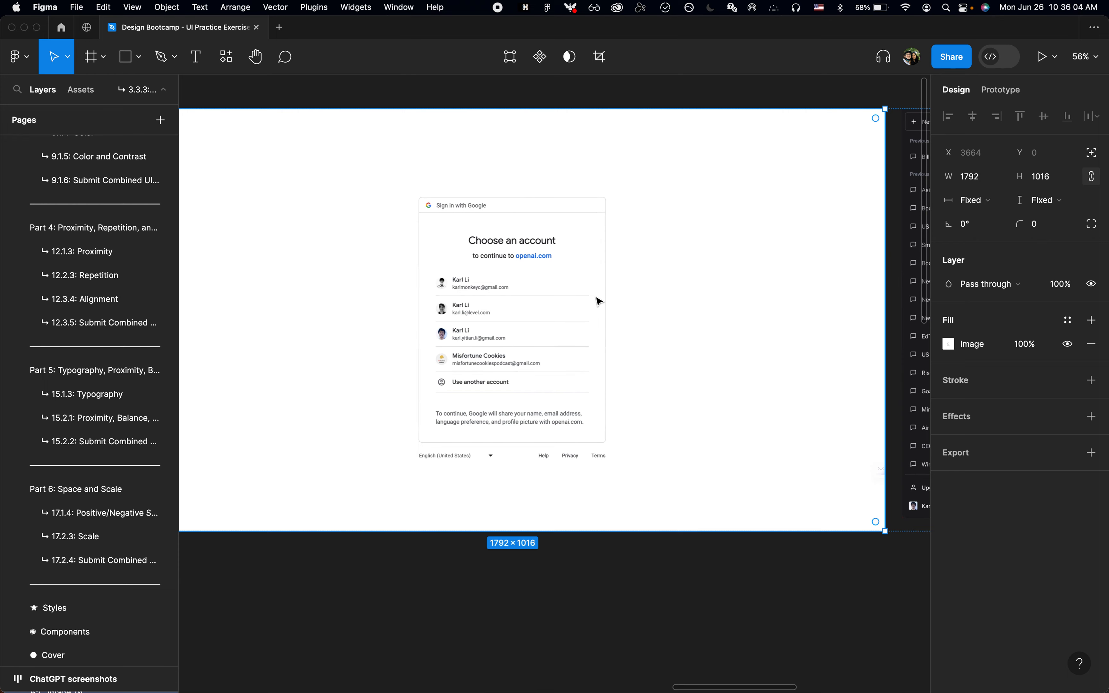
scroll(599, 301, "down", 10)
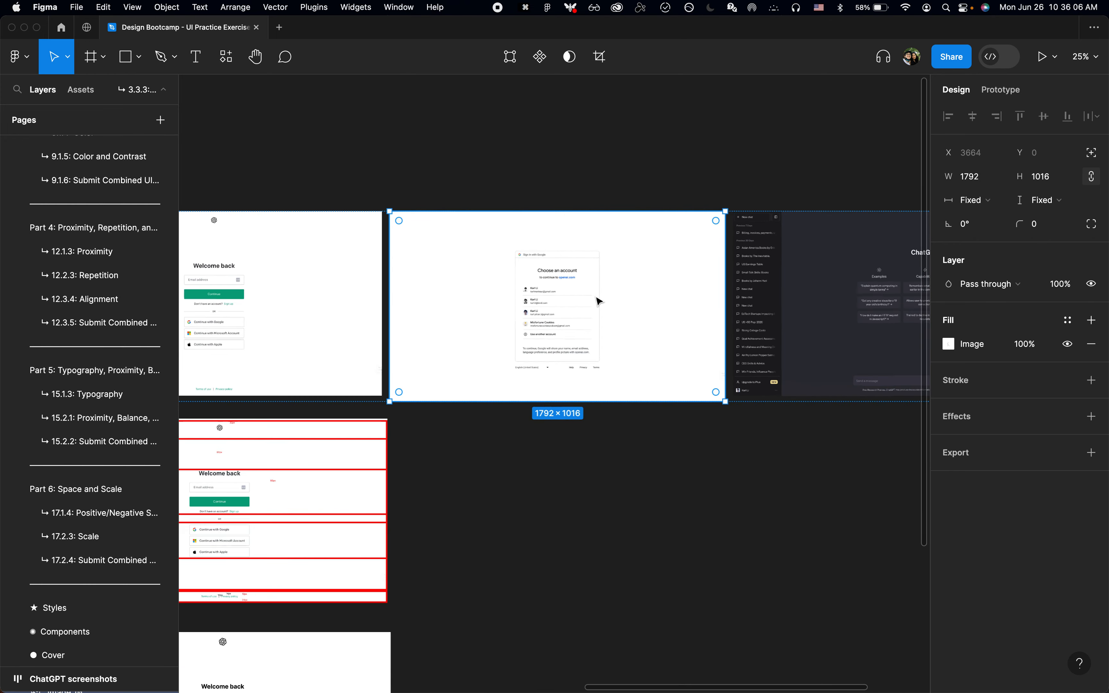
left_click(580, 451)
scroll(579, 451, "left", 4)
scroll(580, 451, "down", 2)
scroll(580, 452, "down", 4)
scroll(580, 452, "left", 2)
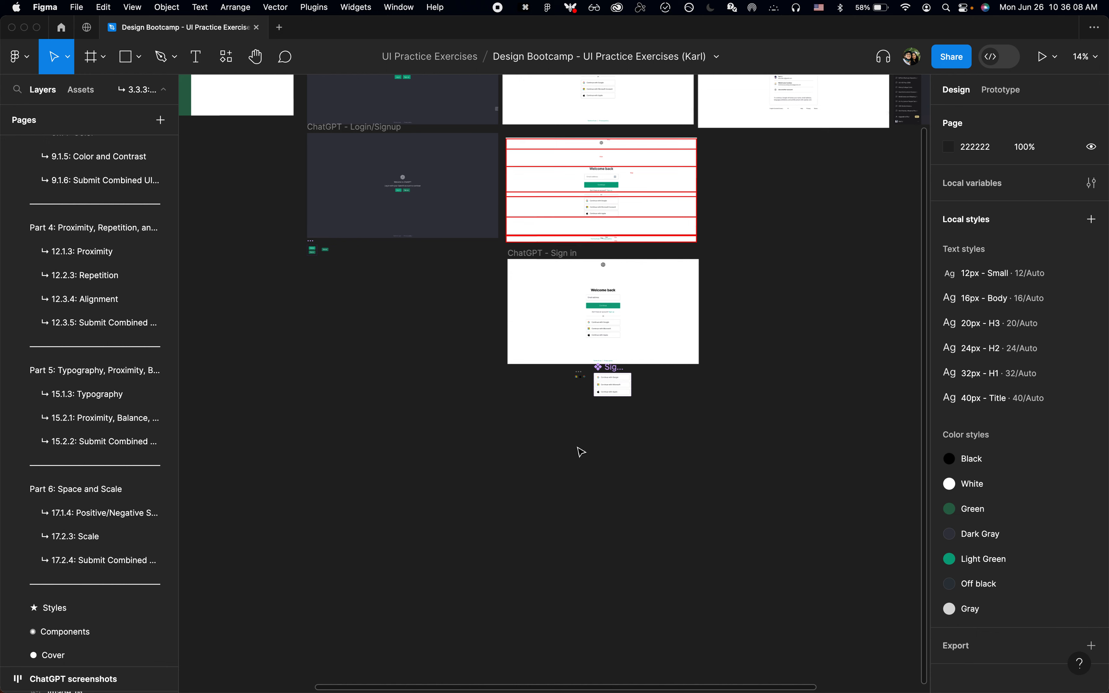
Step: Cut the two-variant Button component set from below the ChatGPT - Login/Signup frame
key("alt+z")
left_click(295, 256)
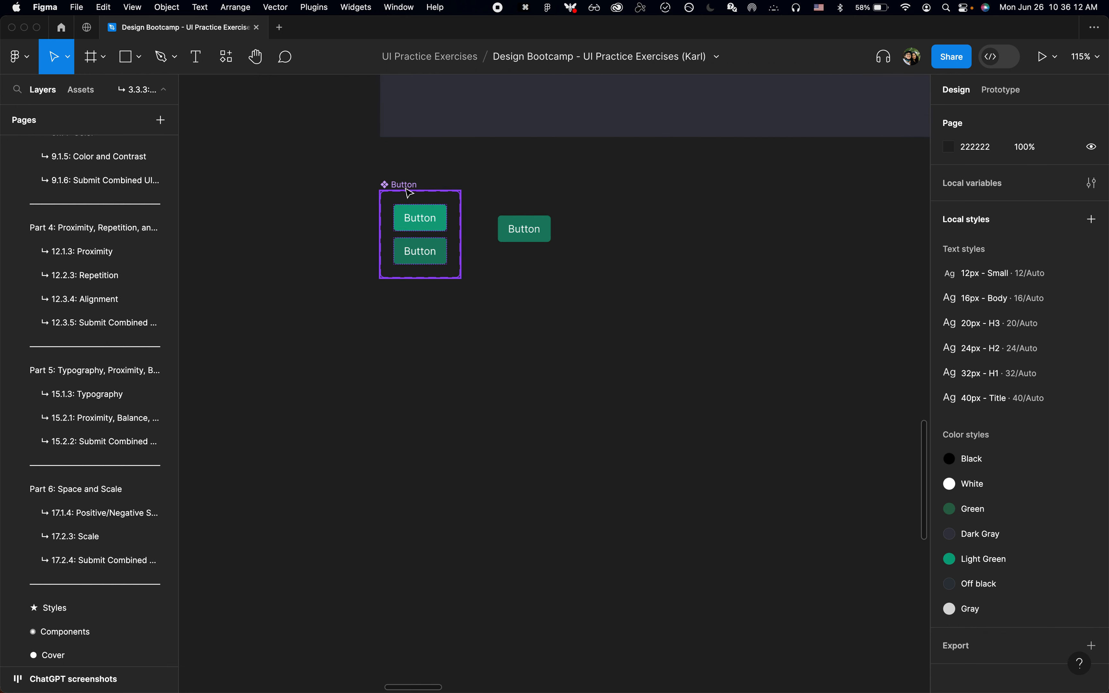
left_click(409, 193)
scroll(449, 190, "up", 3)
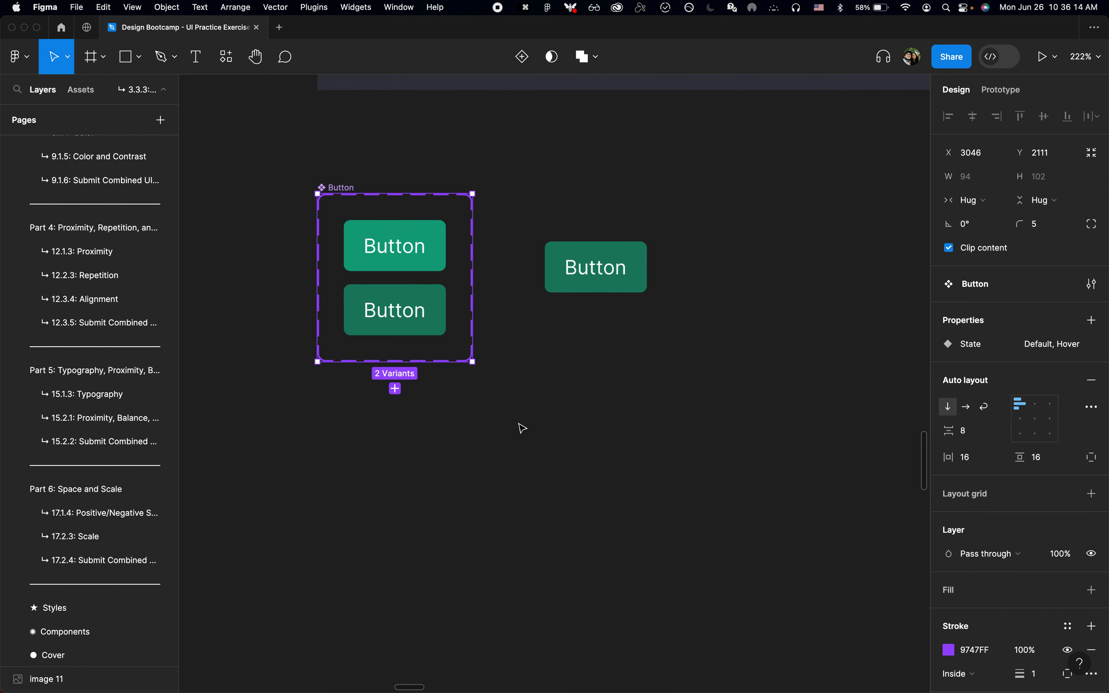
key("super+x")
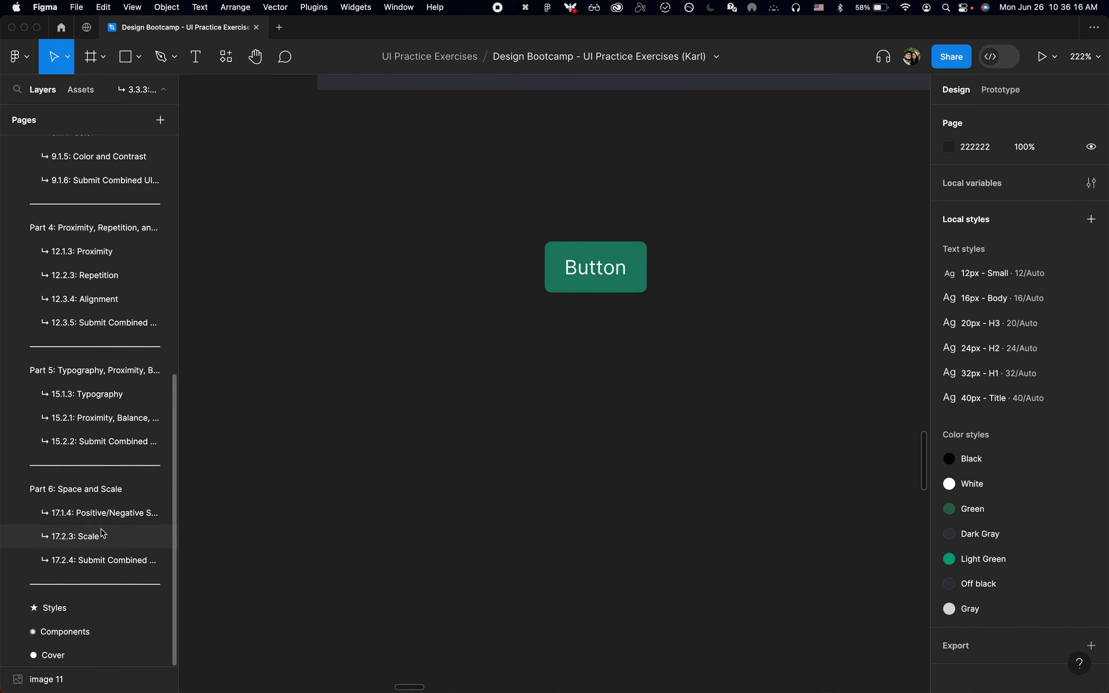
Step: Paste the Button component set onto the Components page and place it just right of Project steps, at about X 1489, Y 13
left_click(70, 637)
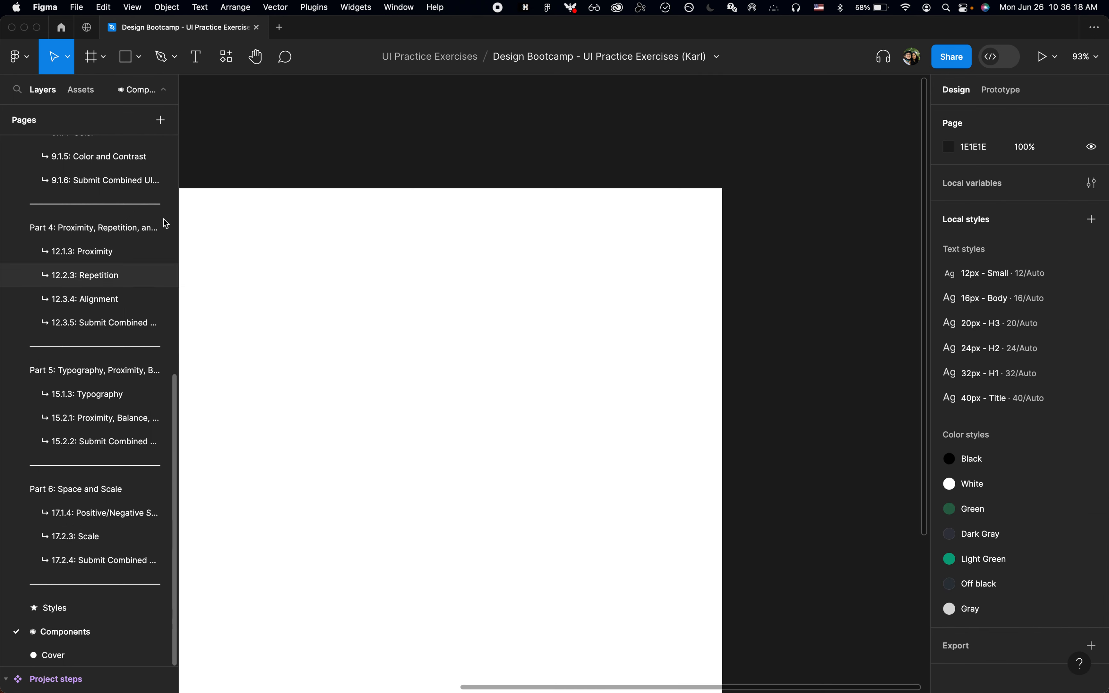
key("shift+2")
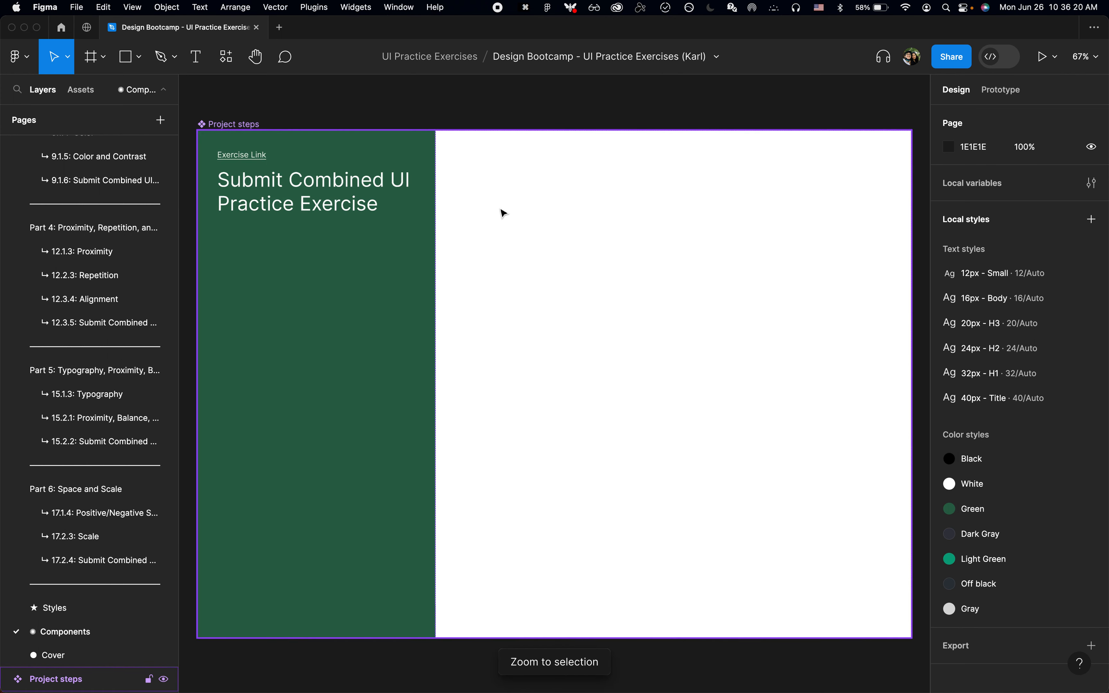
scroll(500, 209, "right", 2)
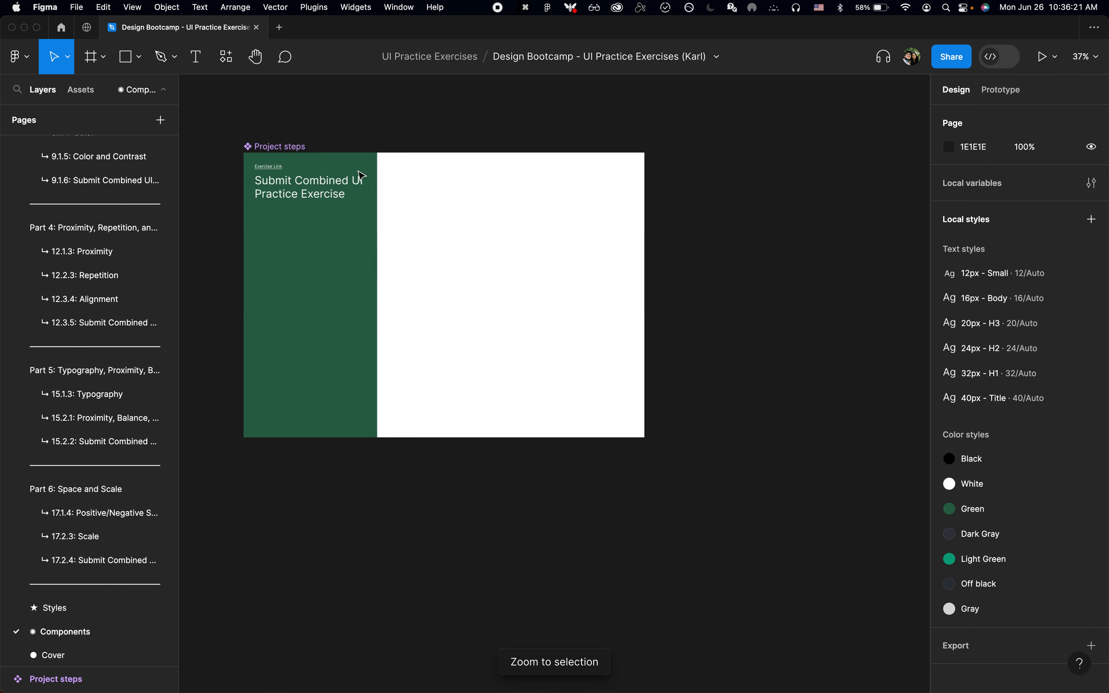
left_click(268, 151)
left_click(370, 107)
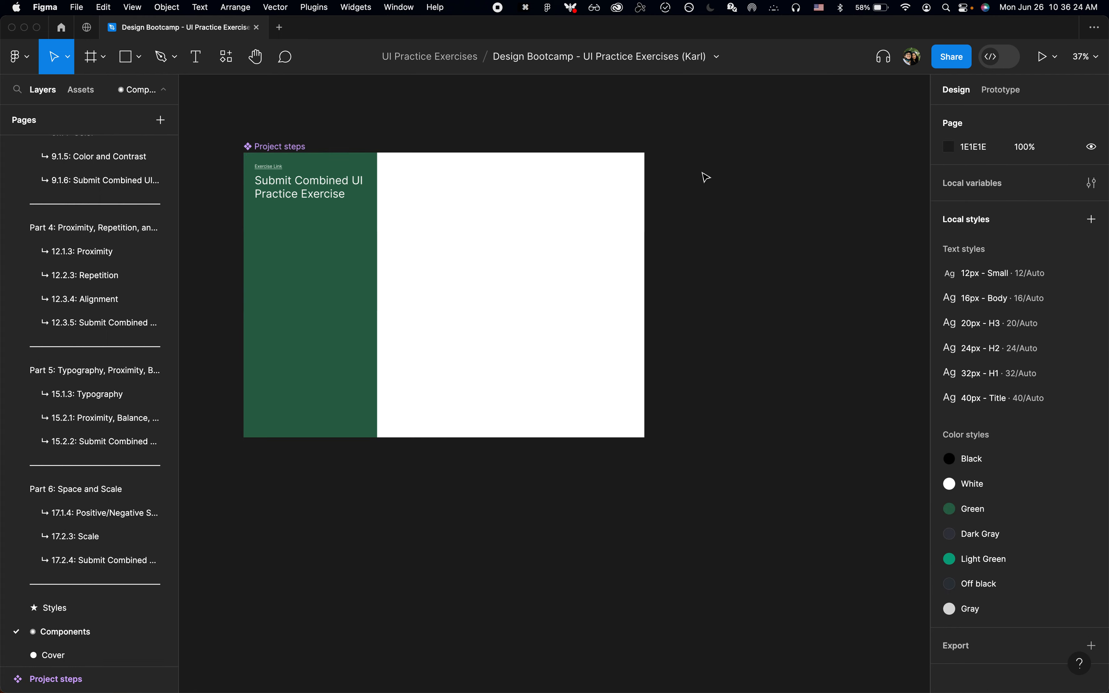
scroll(705, 177, "up", 2)
key("super+v")
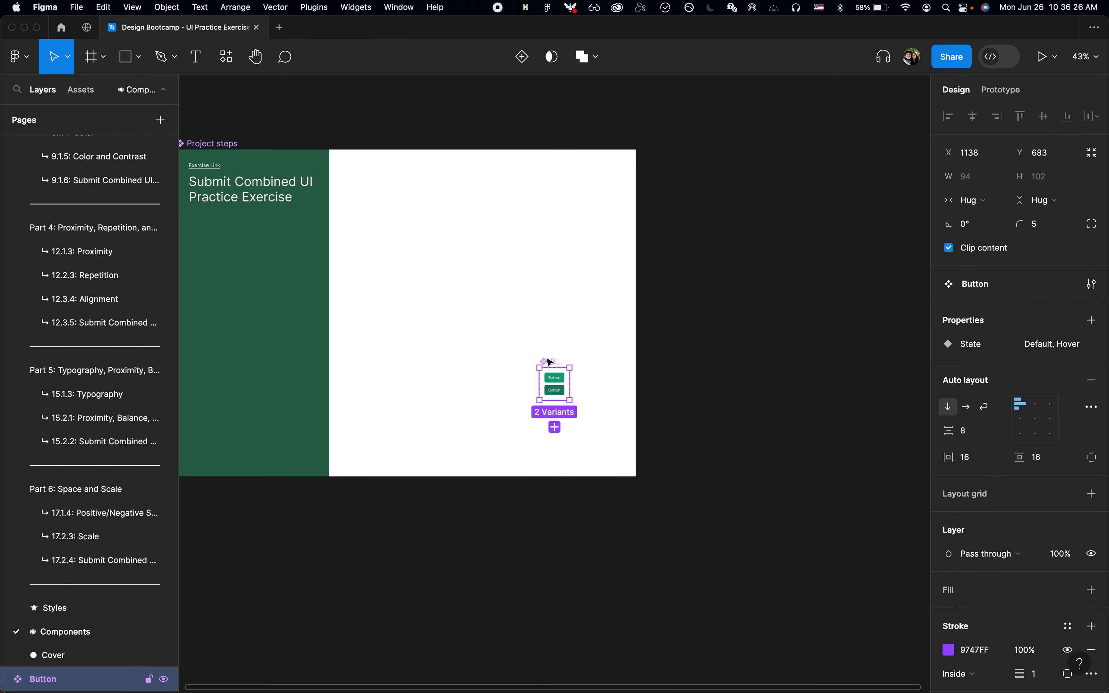
left_click_drag(601, 293, 669, 153)
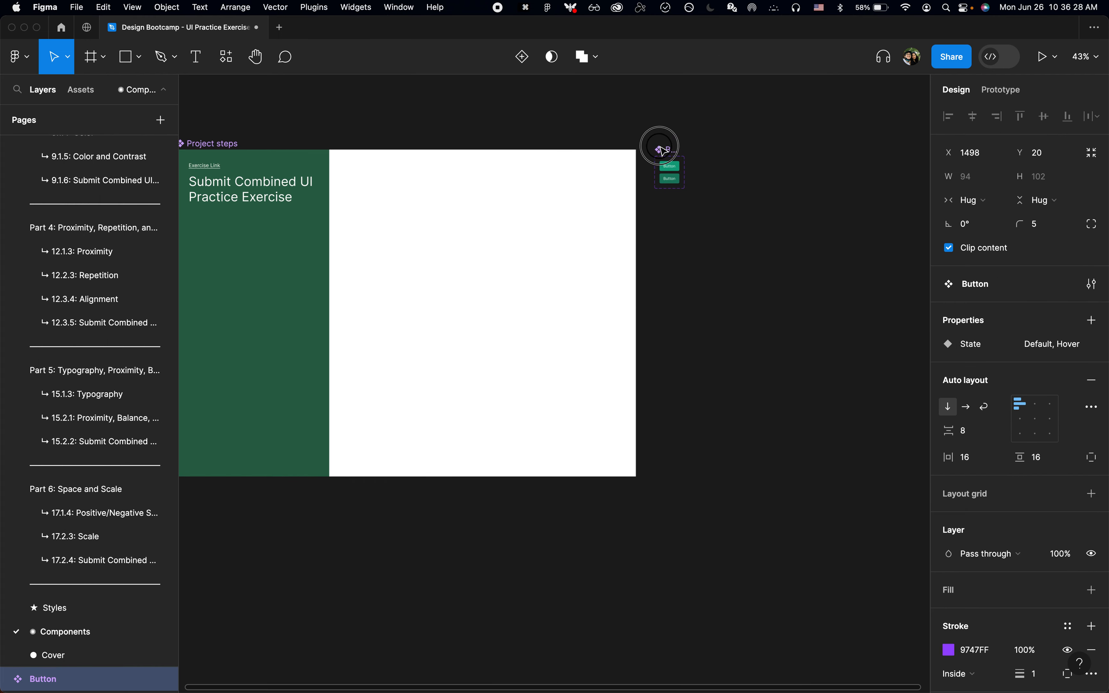
Step: Open the 15.1.3: Typography page and look over its project steps and Create Future frame
left_click(111, 367)
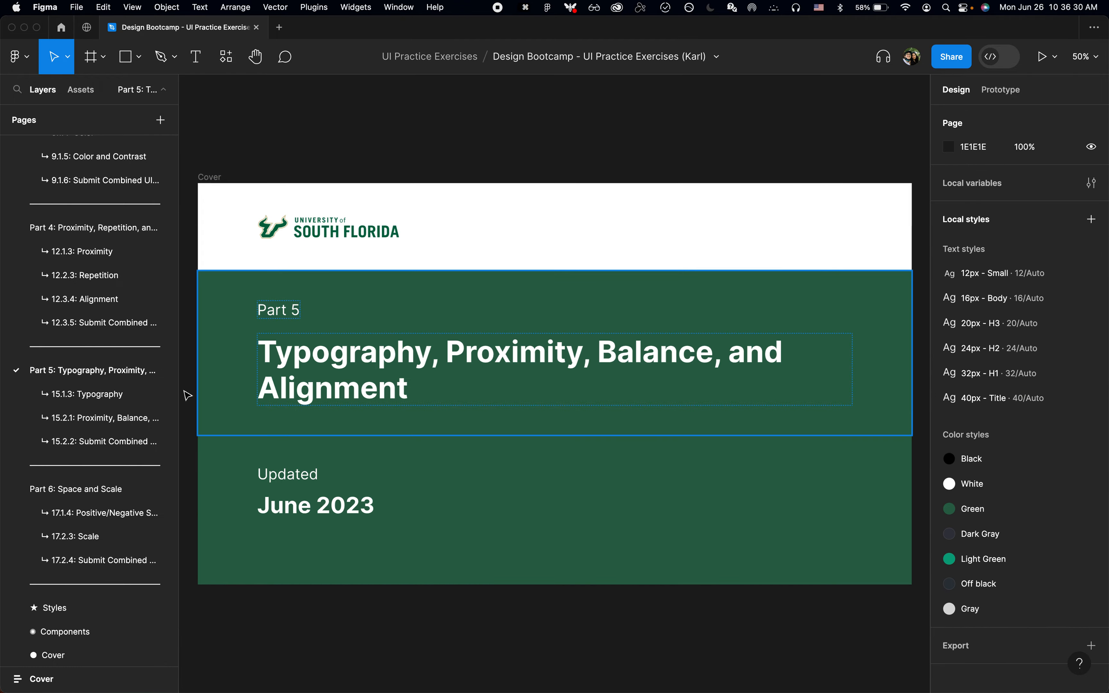
left_click(105, 394)
key("z")
left_click(221, 124)
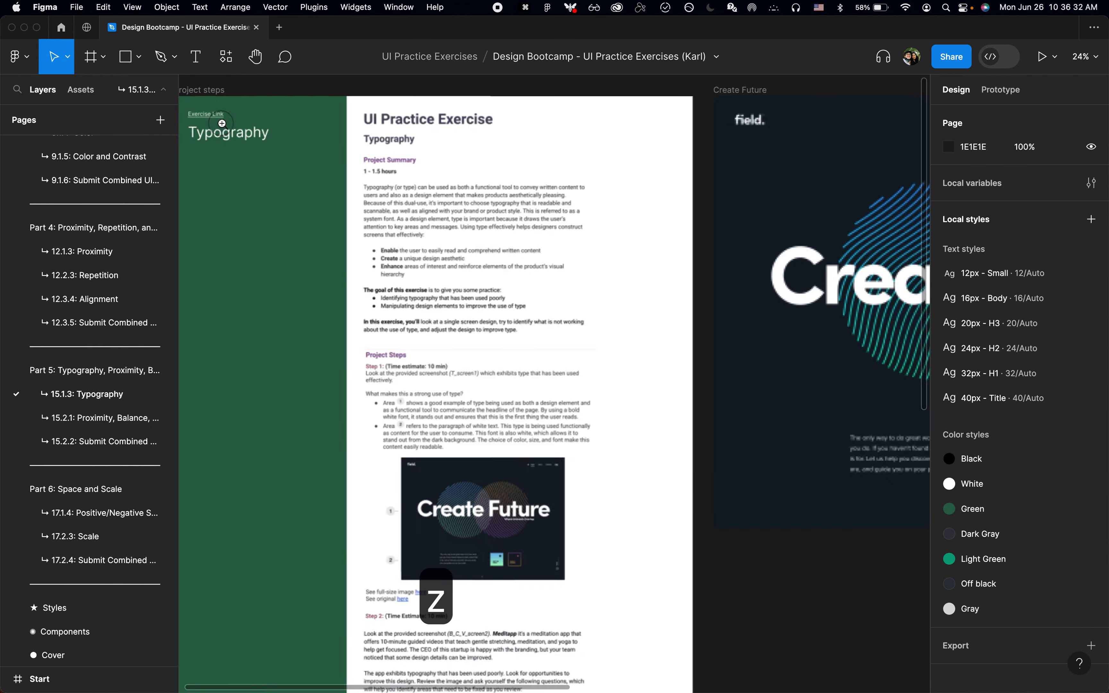
left_click(221, 124)
scroll(222, 127, "left", 3)
scroll(223, 126, "down", 4)
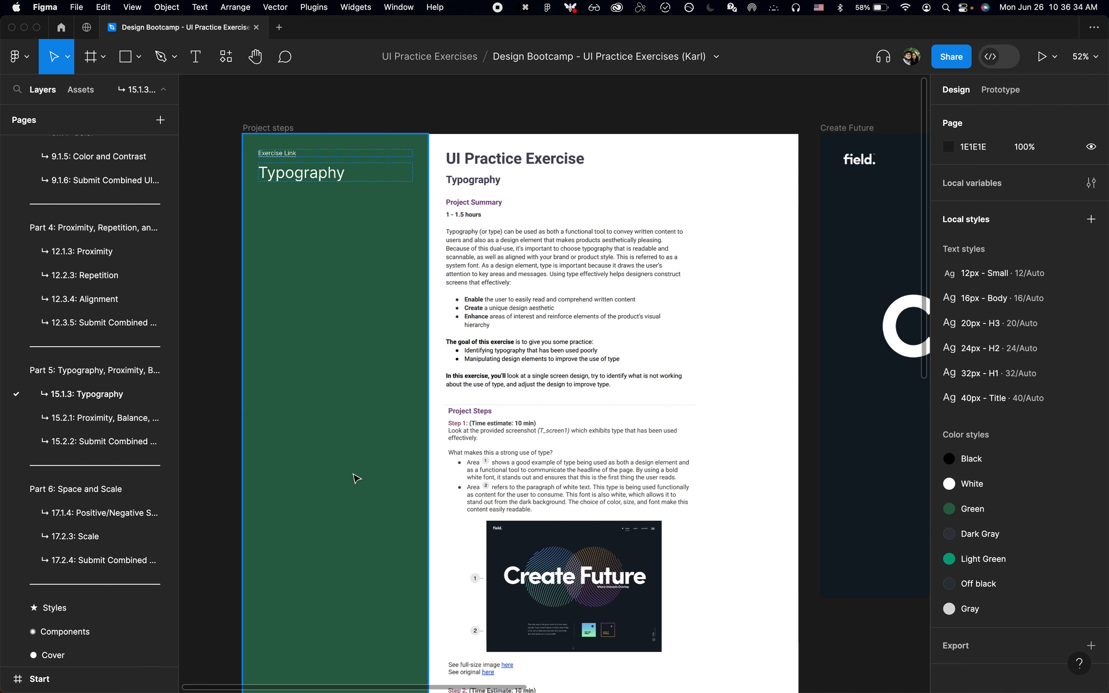
scroll(462, 177, "down", 3)
scroll(463, 180, "down", 3)
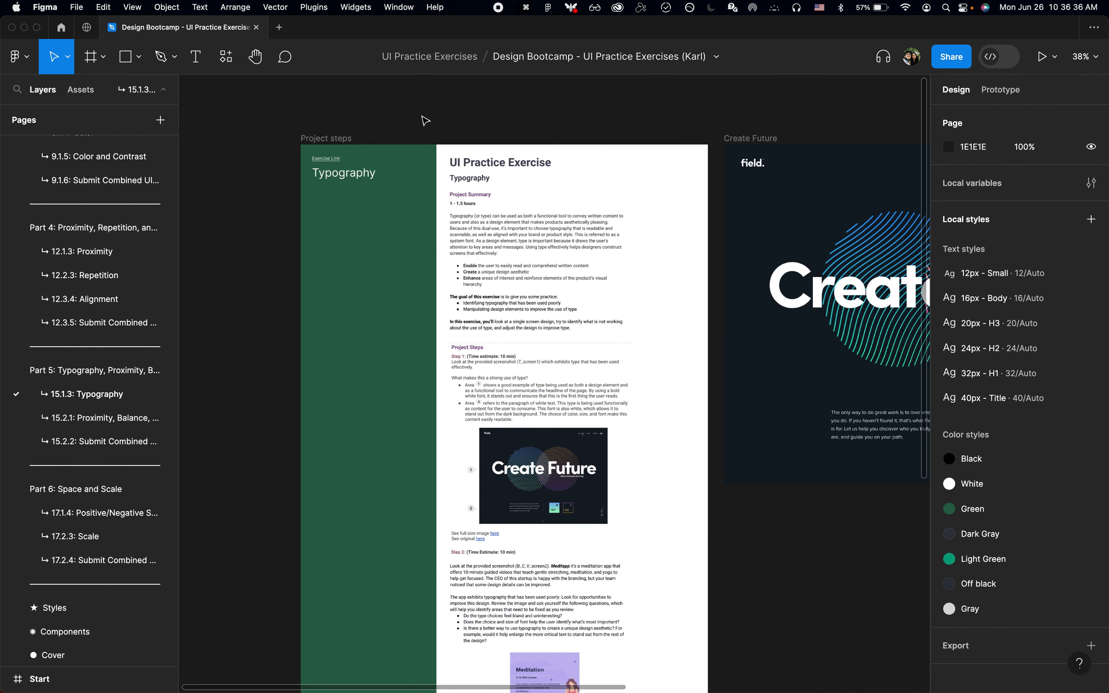
Step: Return to the Components page and check the Button component set beside Project steps
left_click(59, 632)
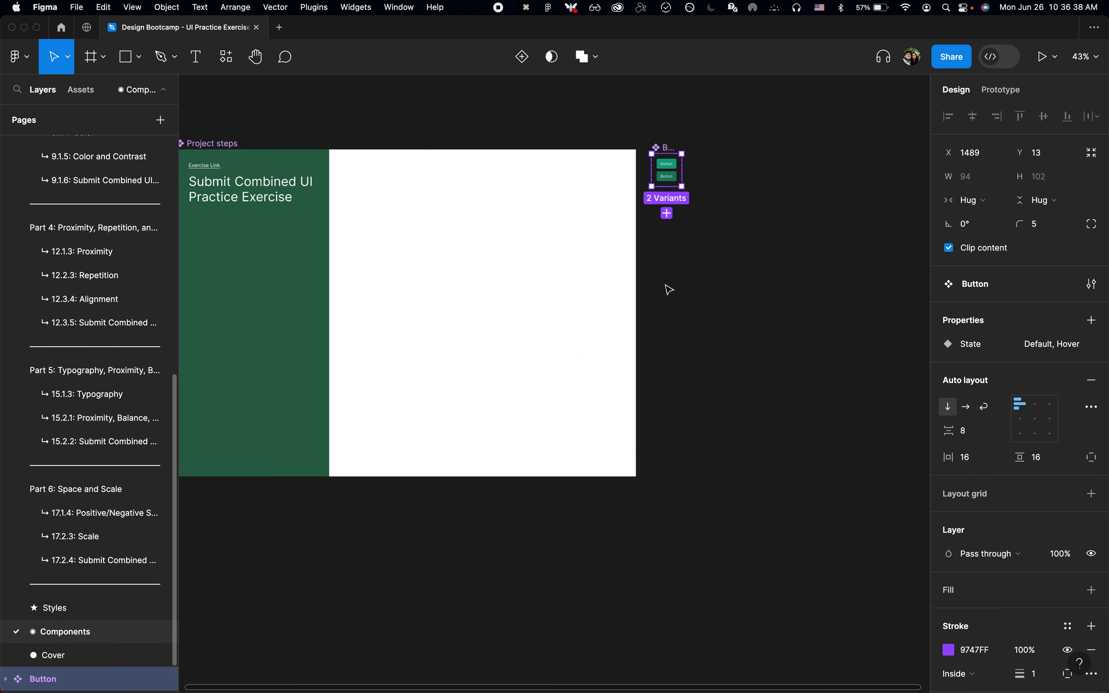
left_click(686, 289)
scroll(714, 203, "left", 2)
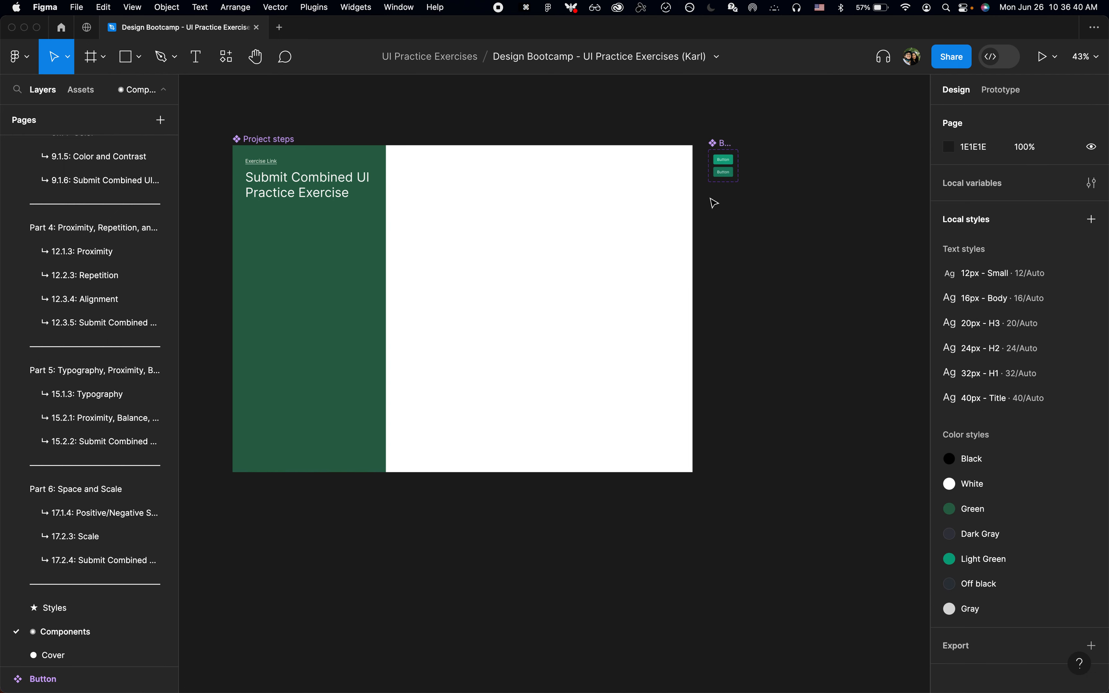
left_click(732, 141)
left_click(733, 373)
key("cmd+p")
type("page ")
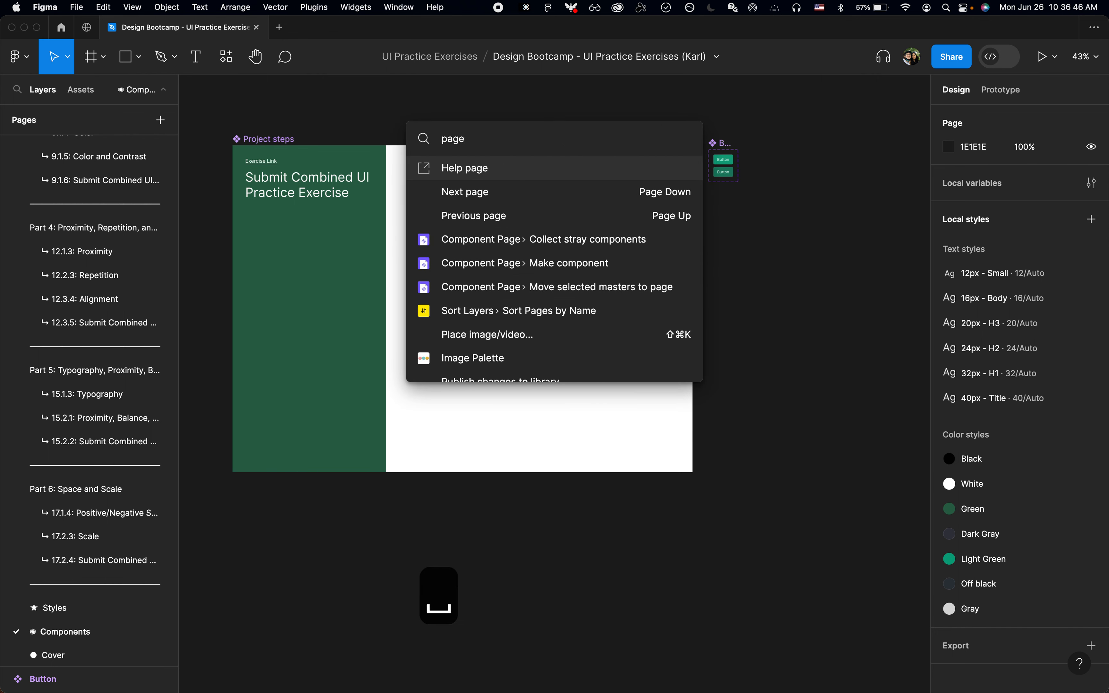
type("ju")
key("super+a")
key("BackSpace")
key("Escape")
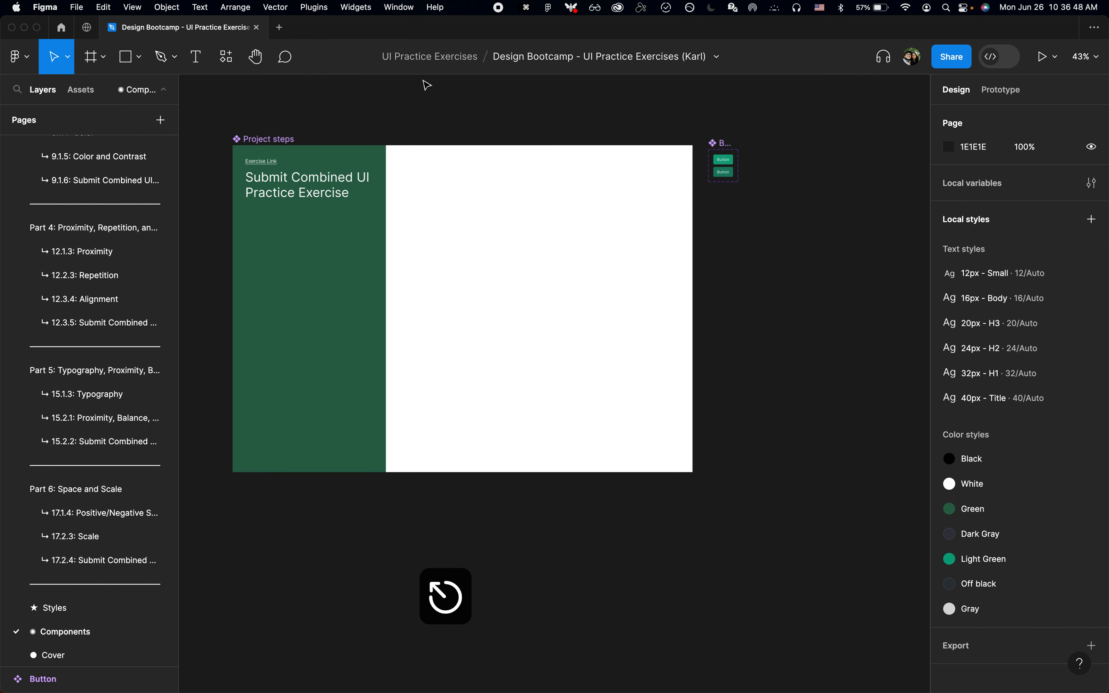
Step: Find the Page Jumper plugin by searching for "page jumper" and run it
left_click(304, 8)
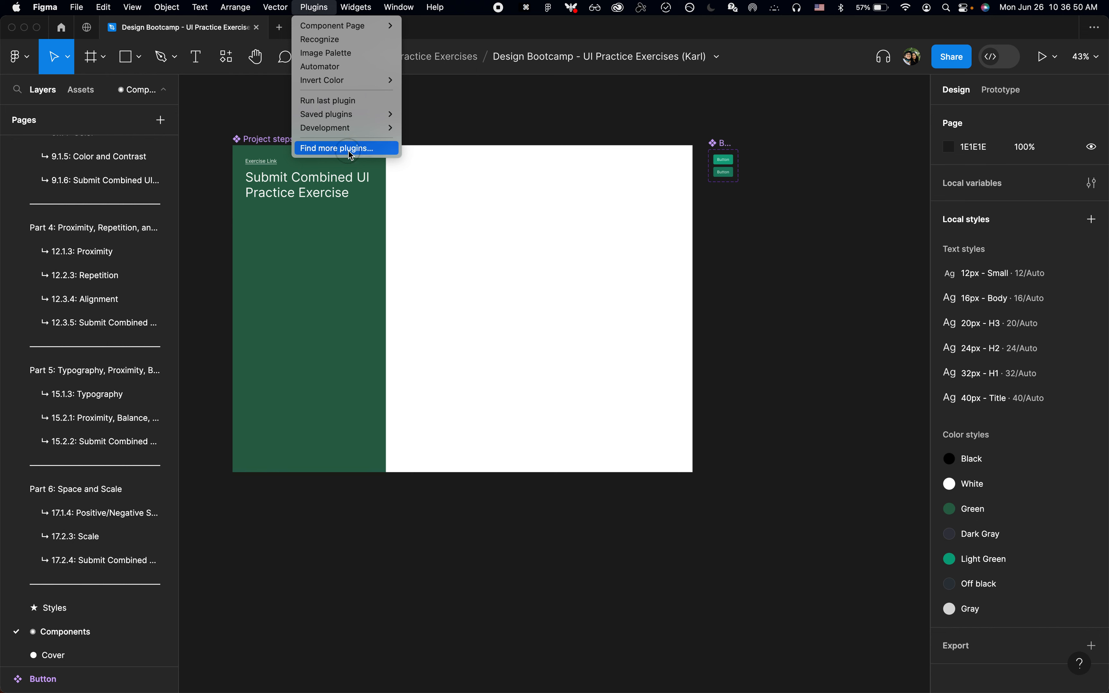
left_click(337, 148)
type("page jump")
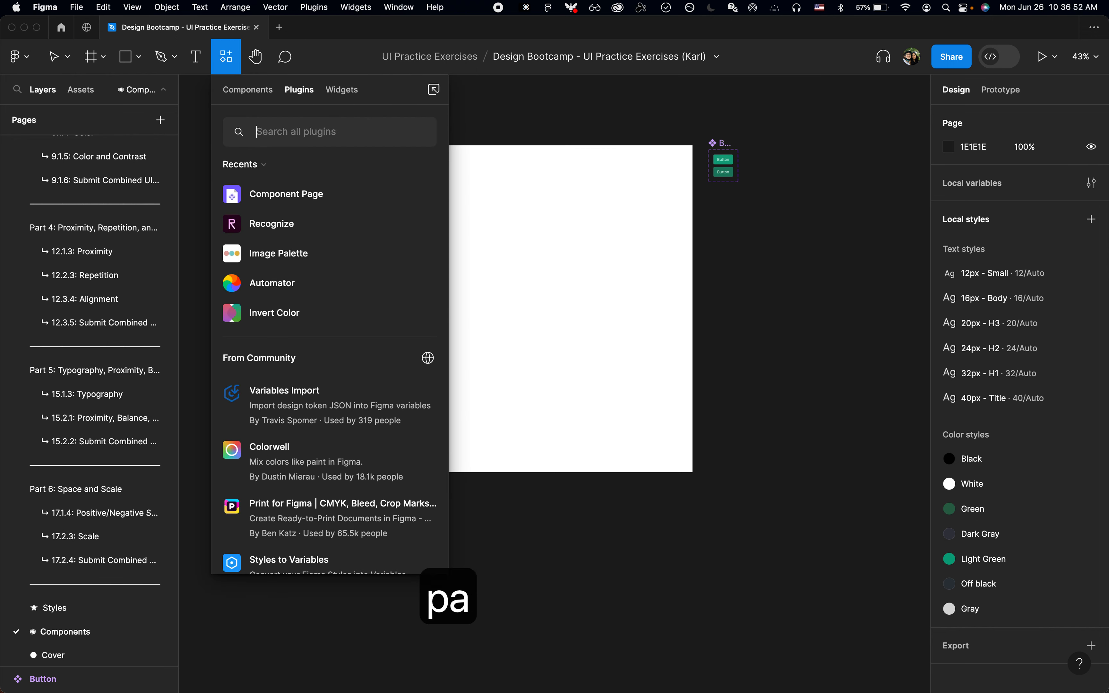
type("er")
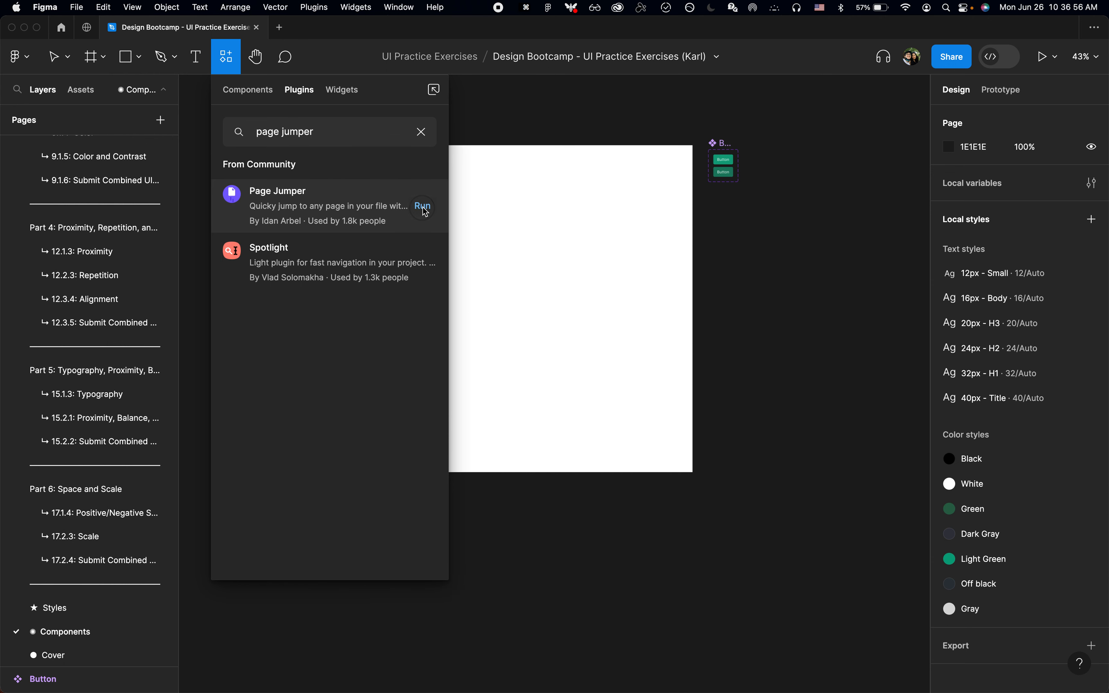
left_click(423, 207)
left_click(726, 311)
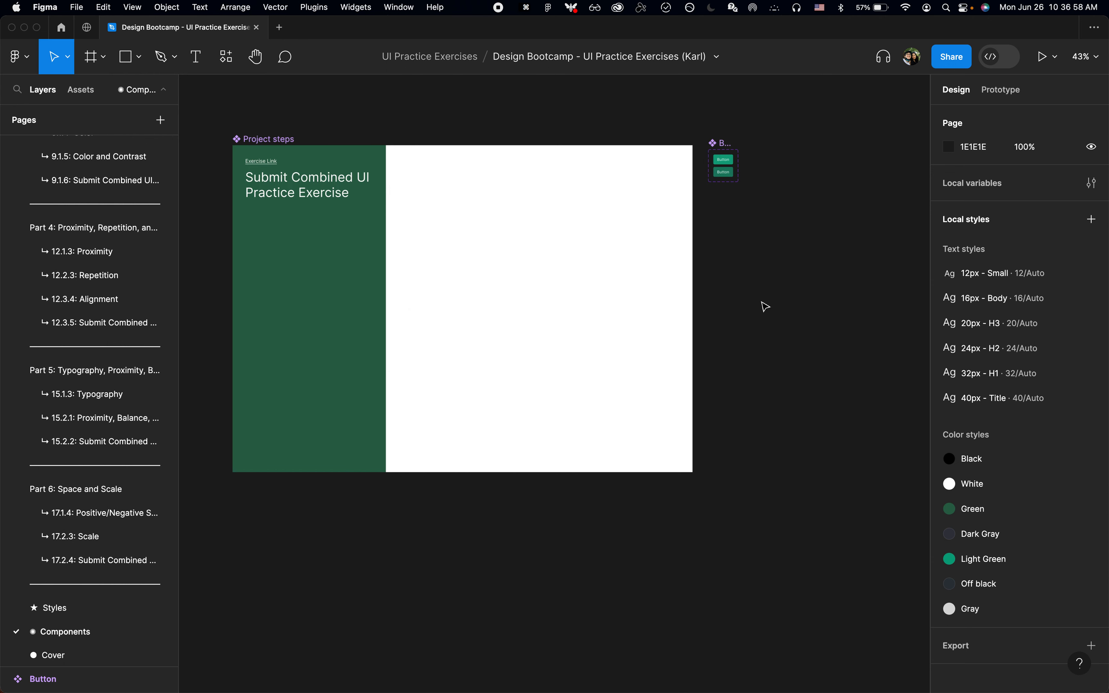
Step: Use Page Jumper to go to the page 3.3.3: Recreating High Quality UI Screens
key("super+p")
type("page")
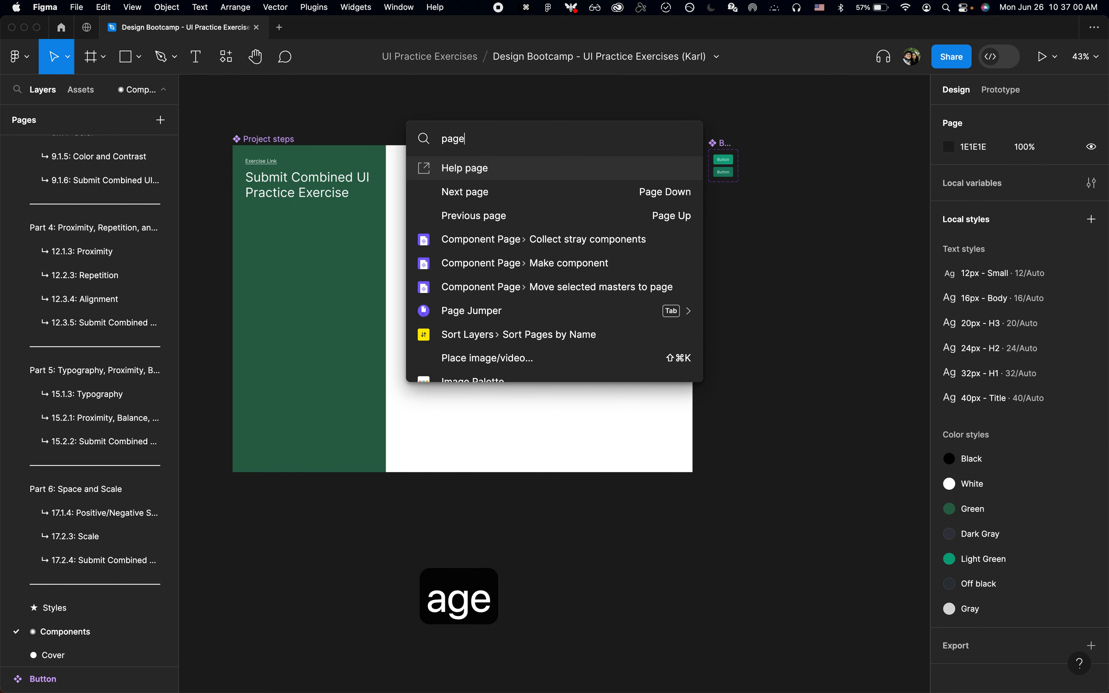
type(" ju")
key("Tab")
type("3.3")
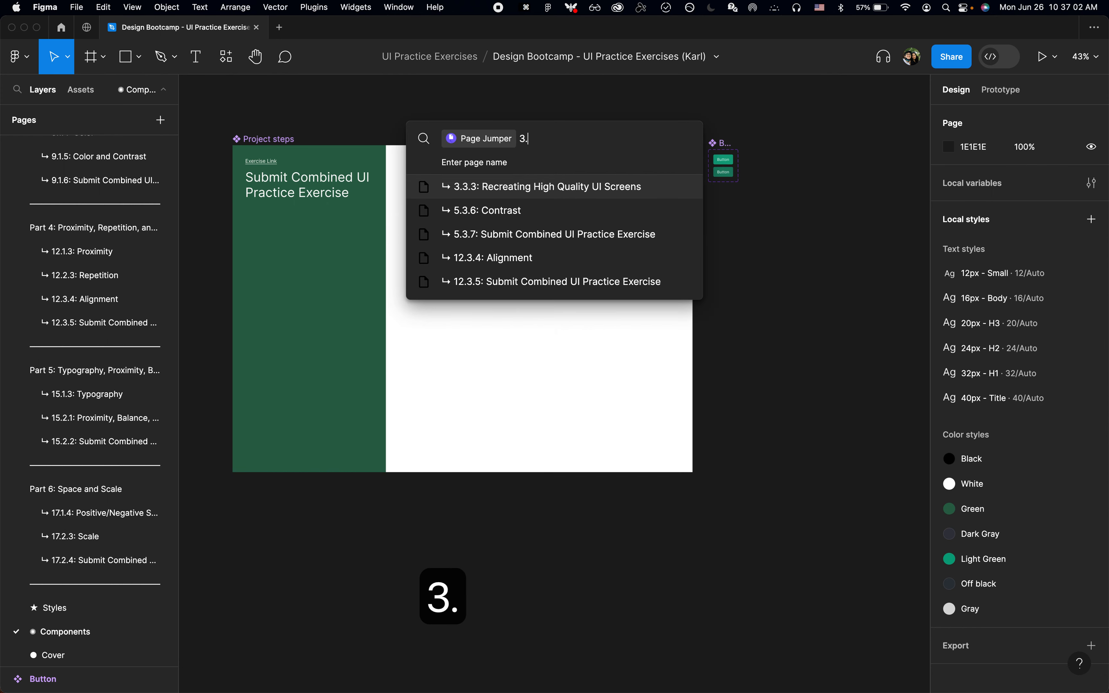
key("Return")
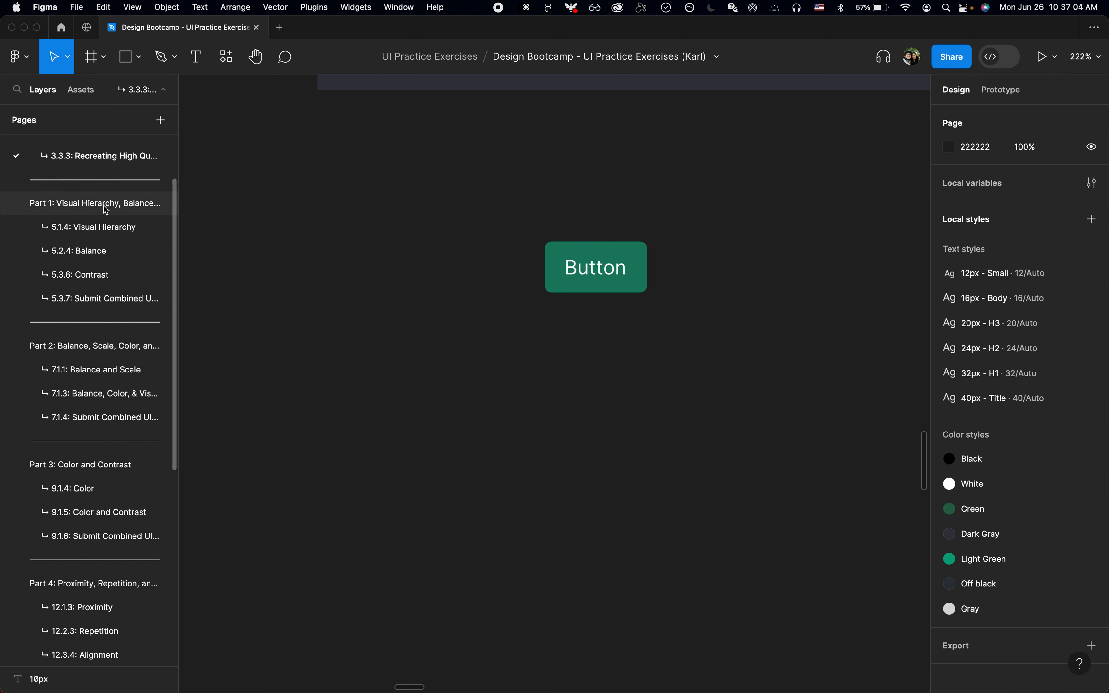
scroll(97, 216, "up", 3)
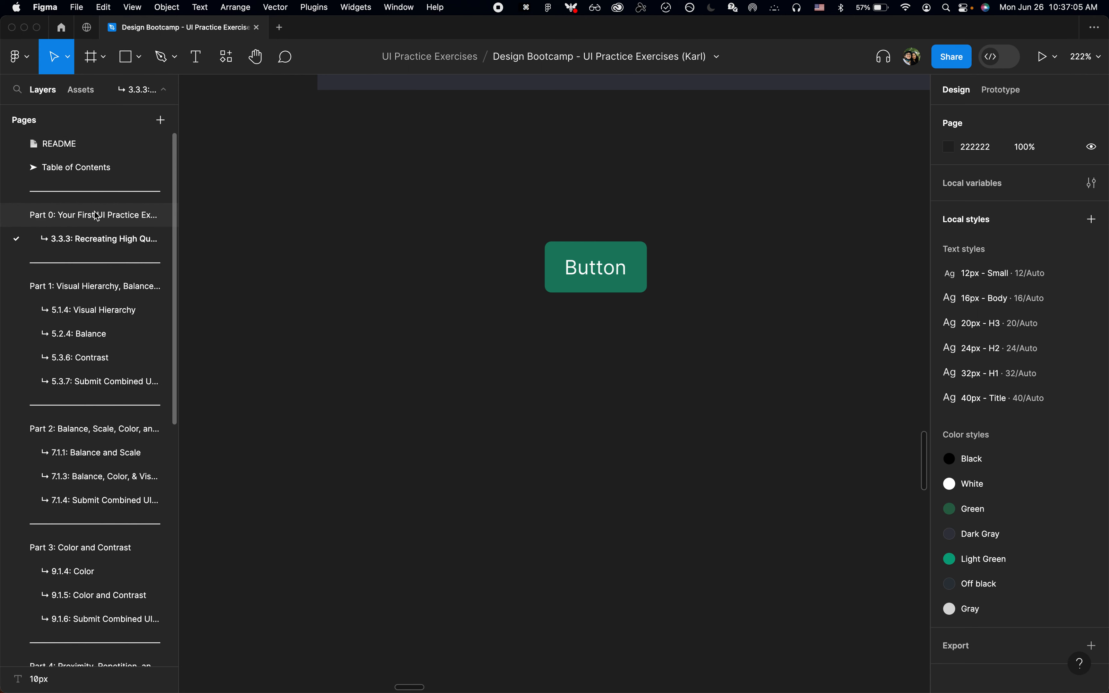
left_click(167, 94)
left_click(167, 93)
scroll(91, 382, "down", 10)
scroll(91, 382, "up", 10)
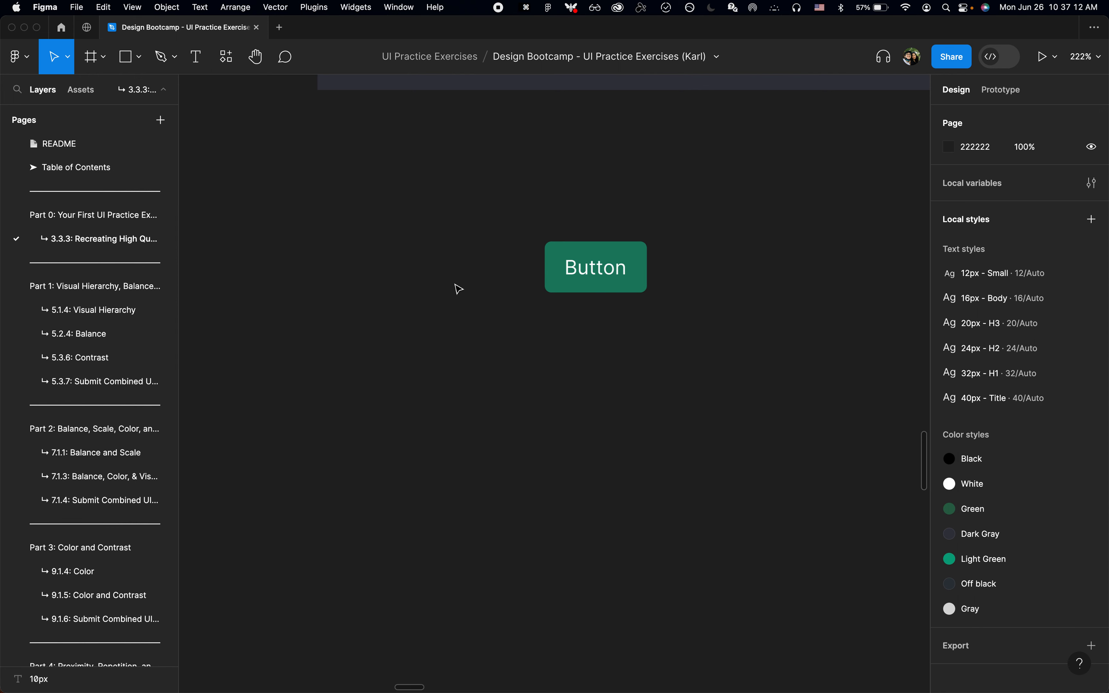
Step: Delete the leftover green Button instance from the canvas, show the whole page and collapse the page list
left_click(595, 275)
key("BackSpace")
key("shift+2")
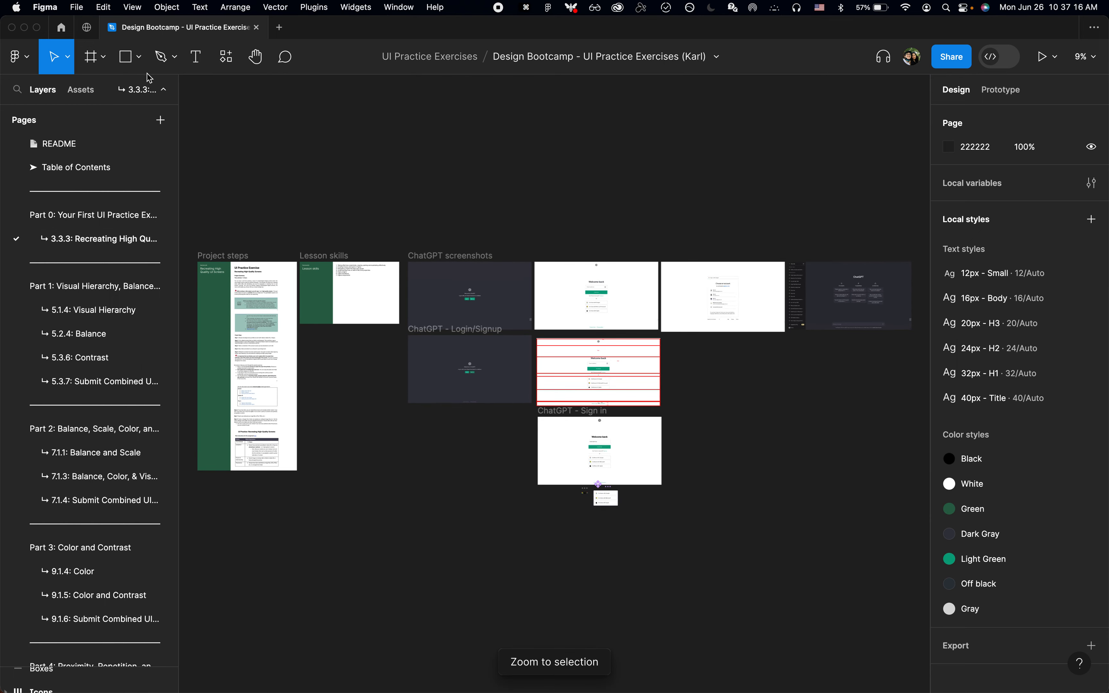
left_click(159, 90)
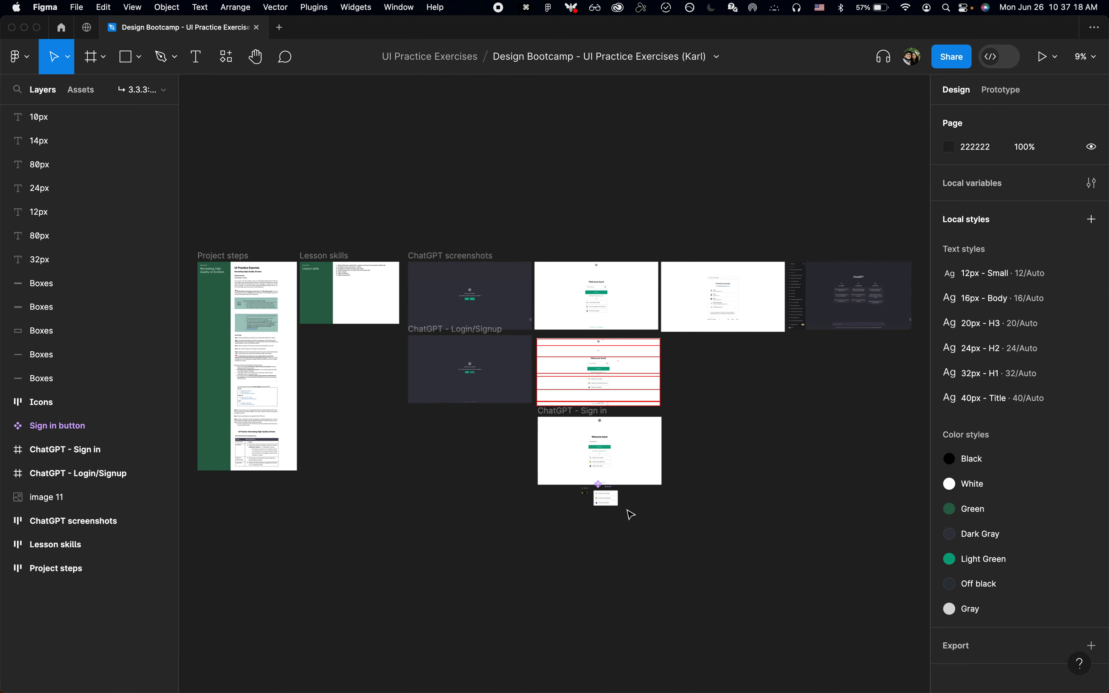
Step: Cut the Sign in button component set below the ChatGPT - Sign in frame
scroll(630, 515, "up", 10)
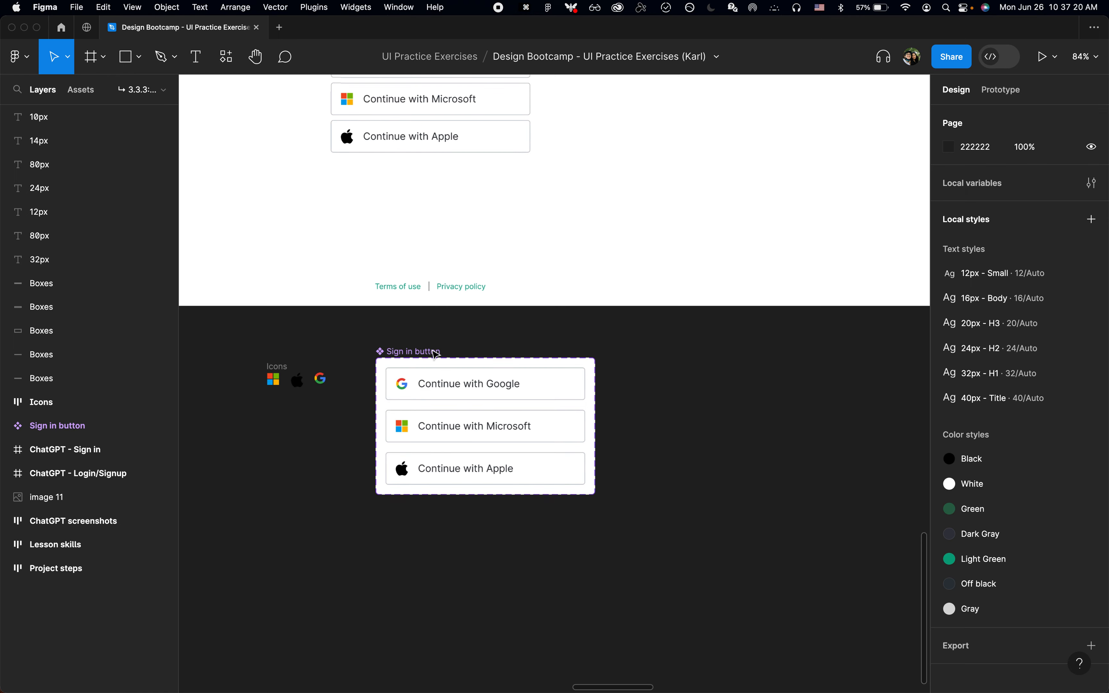
left_click(436, 354)
scroll(430, 355, "down", 3)
key("super+x")
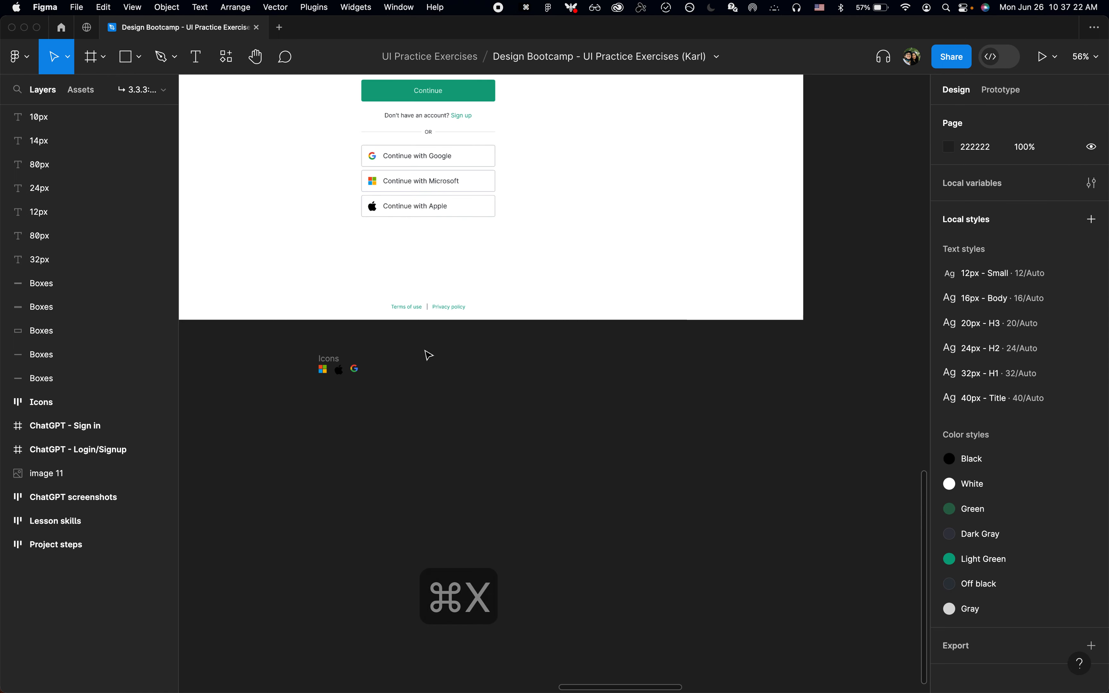
Step: Use Page Jumper to go to the Components page by searching for "com"
key("super+p")
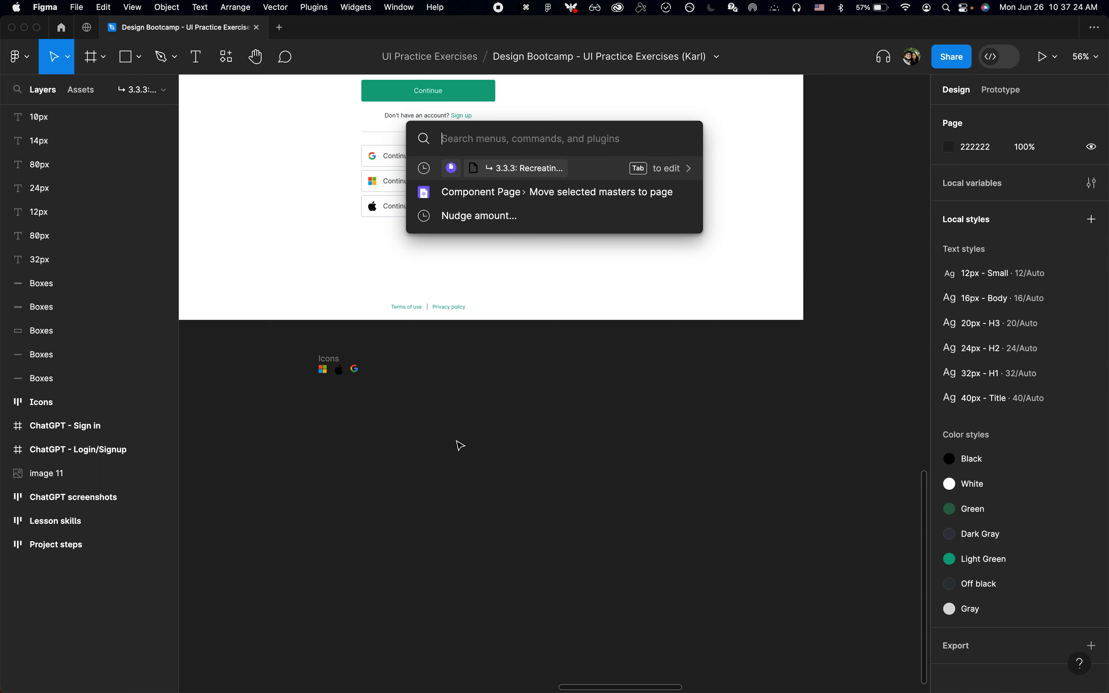
type("page ju")
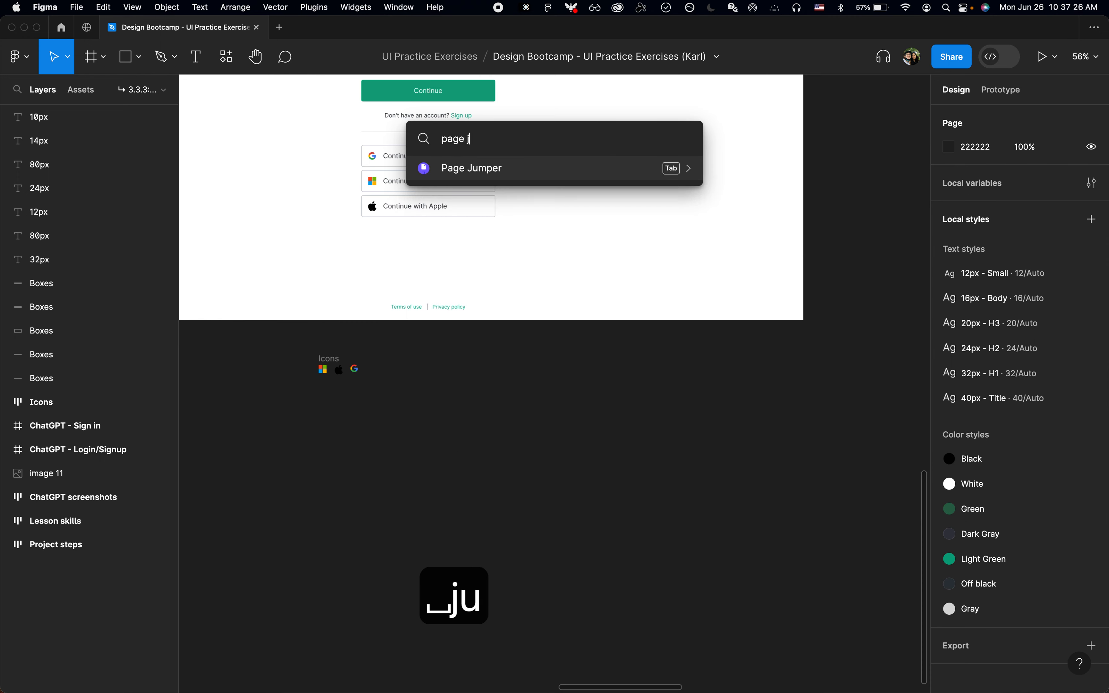
key("Tab")
type("com")
key("Return")
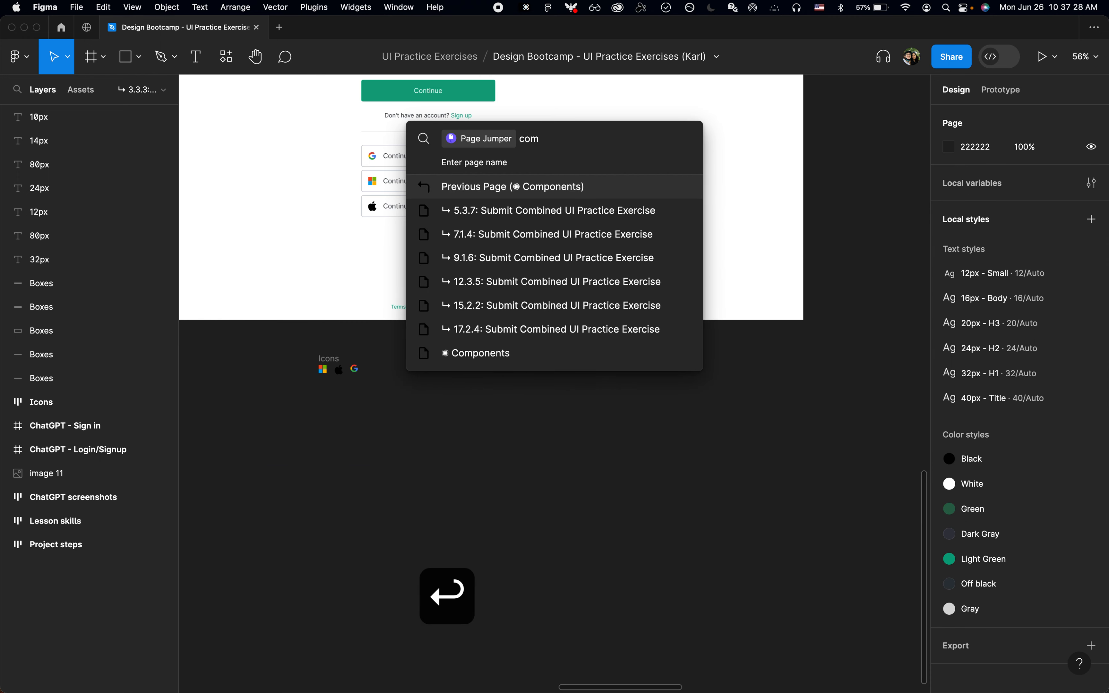
Step: Paste the Sign in button component set and place it beside the Button component set with their tops aligned
key("z")
left_click(788, 161)
key("super+v")
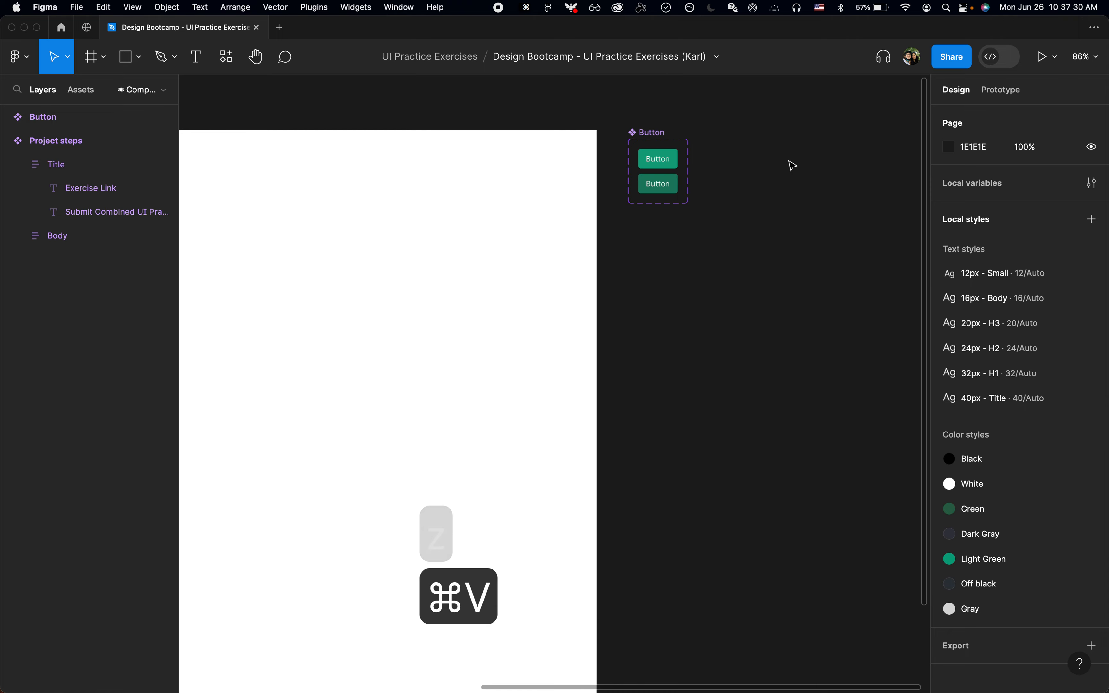
left_click_drag(505, 382, 769, 204)
left_click(768, 204)
left_click(646, 381)
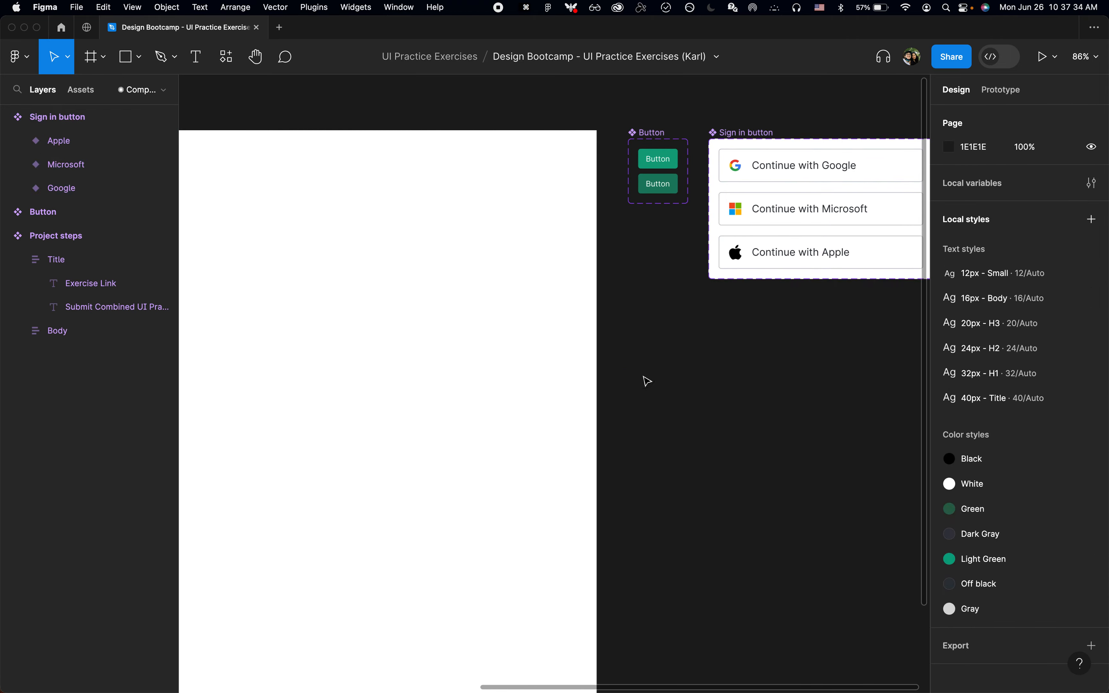
Step: Use Page Jumper to return to the page 3.3.3: Recreating High Quality UI Screens
key("super+p")
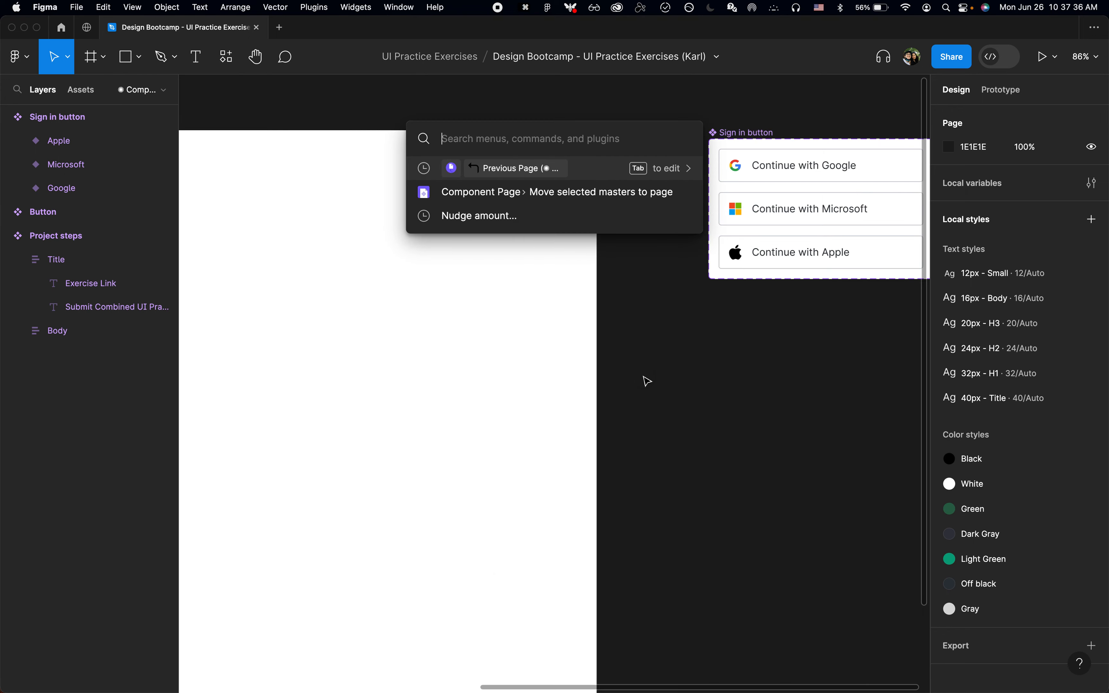
type("page ju")
key("Tab")
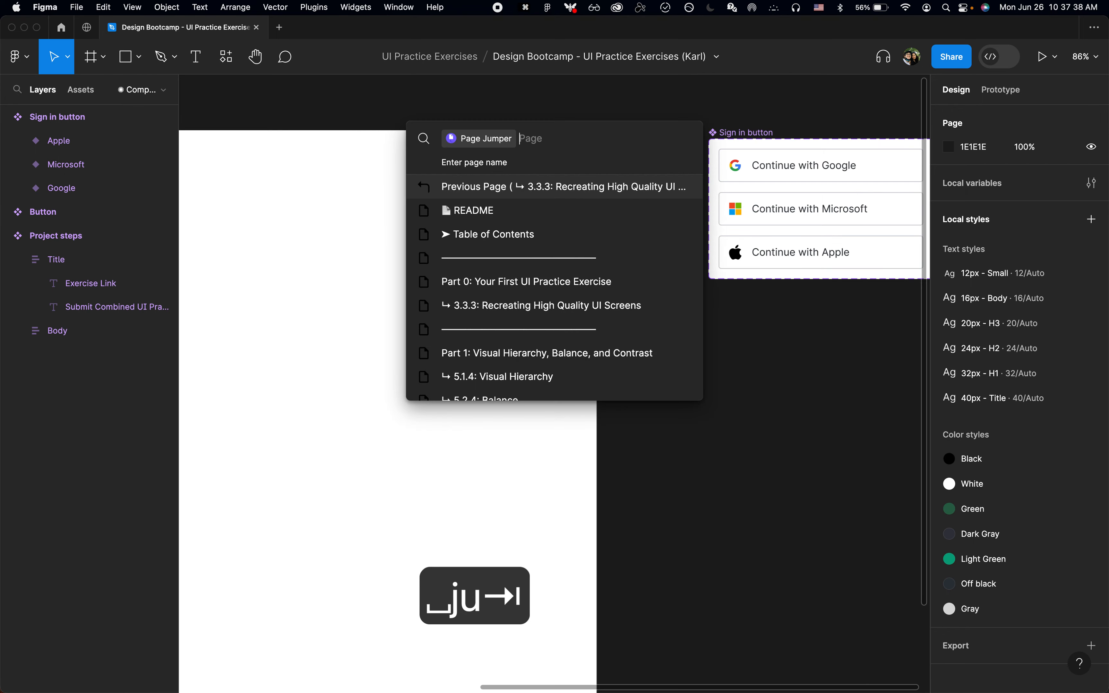
type("3.")
key("Return")
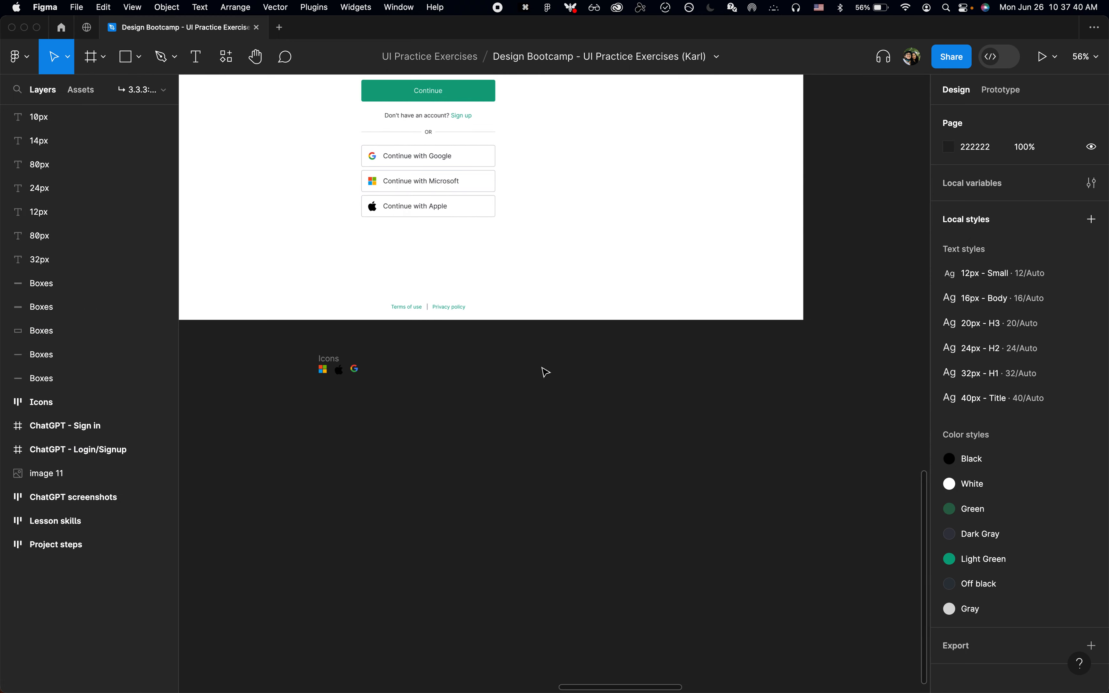
Step: Cut the Icons frame with the Microsoft, Apple and Google icons from below the ChatGPT - Sign in frame
scroll(542, 368, "down", 5)
scroll(439, 369, "up", 6)
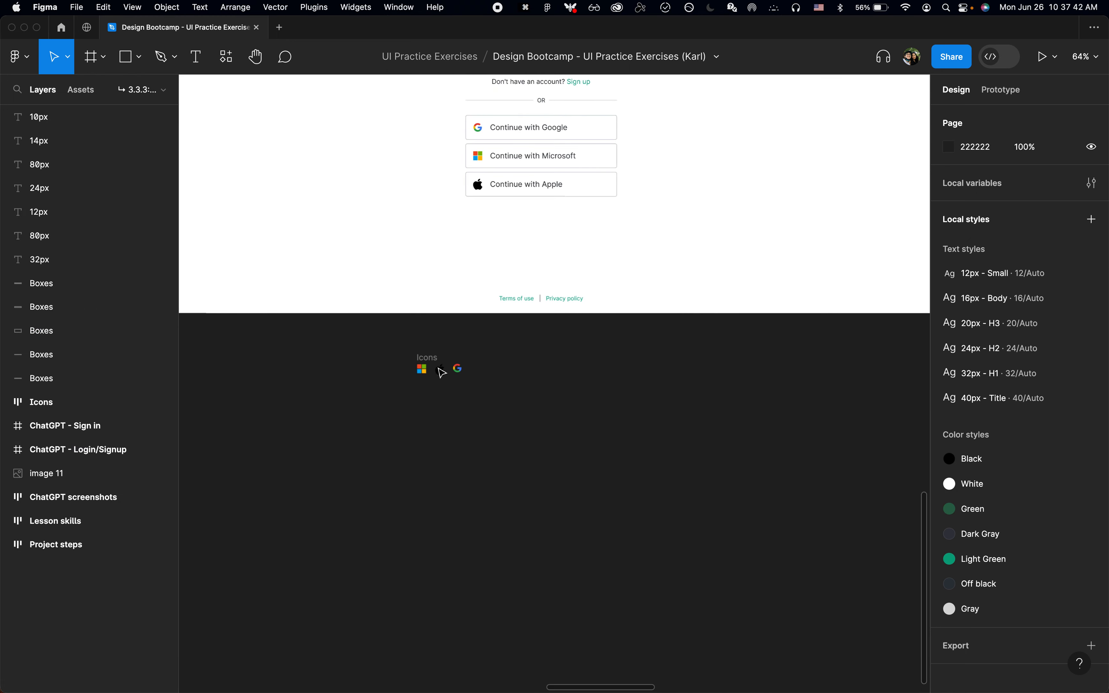
scroll(441, 372, "up", 4)
left_click(440, 372)
left_click(403, 357)
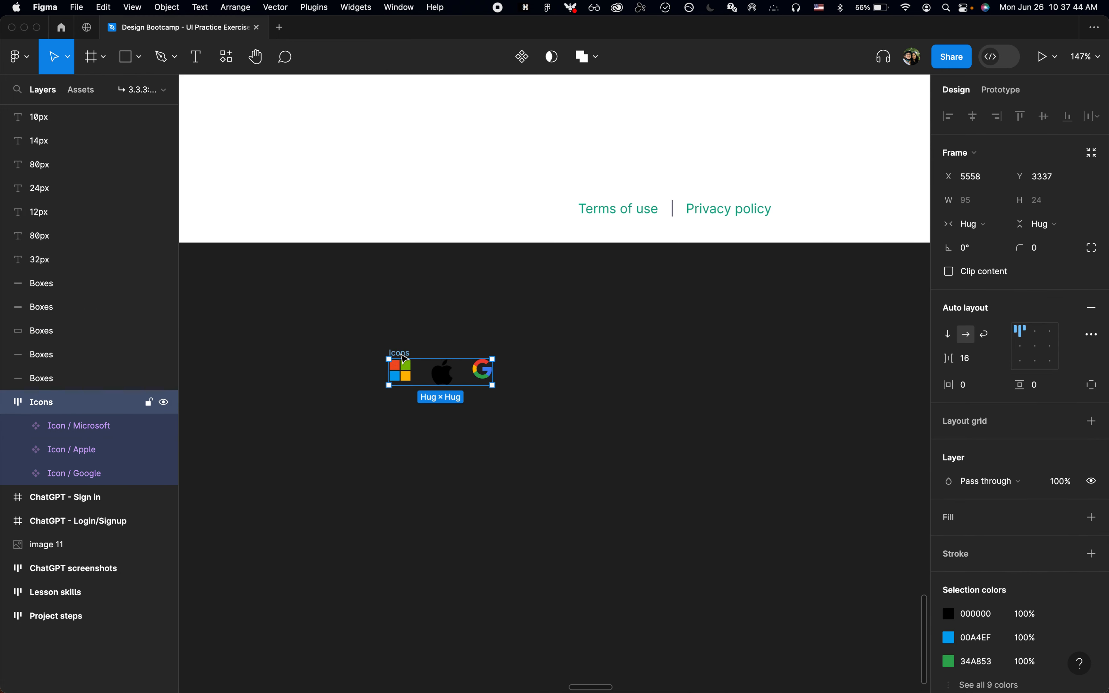
key("super+x")
Step: Run Page Jumper again and jump to the Components page by searching for "compon"
key("super+p")
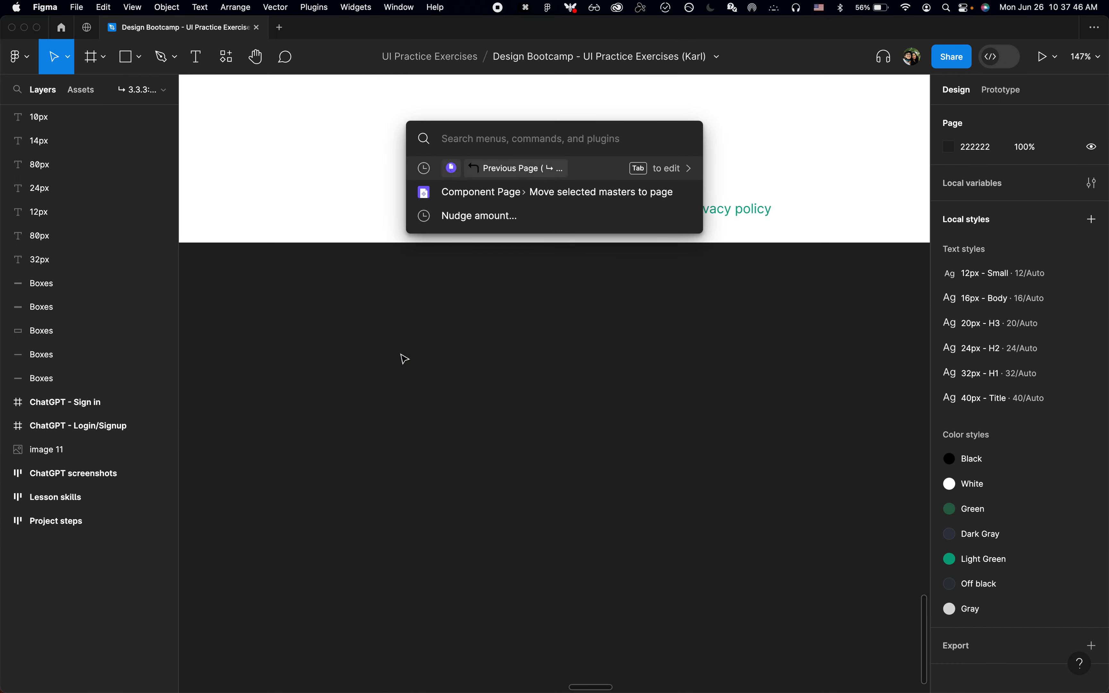
key("Return")
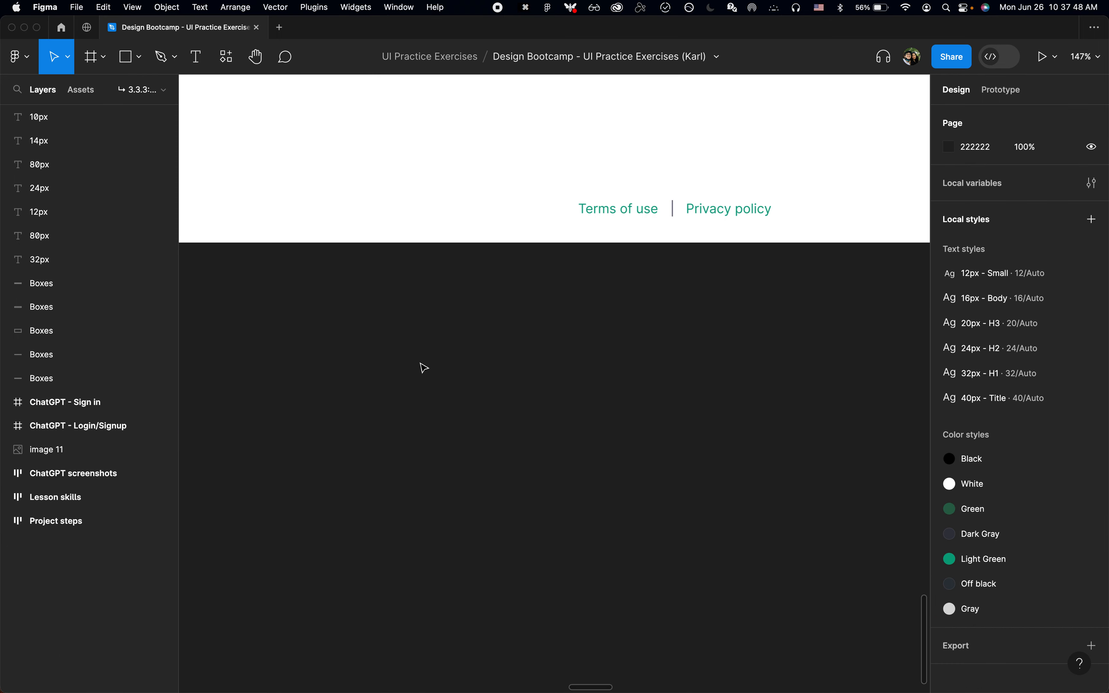
key("super+p")
type("jum")
key("Return")
type("c")
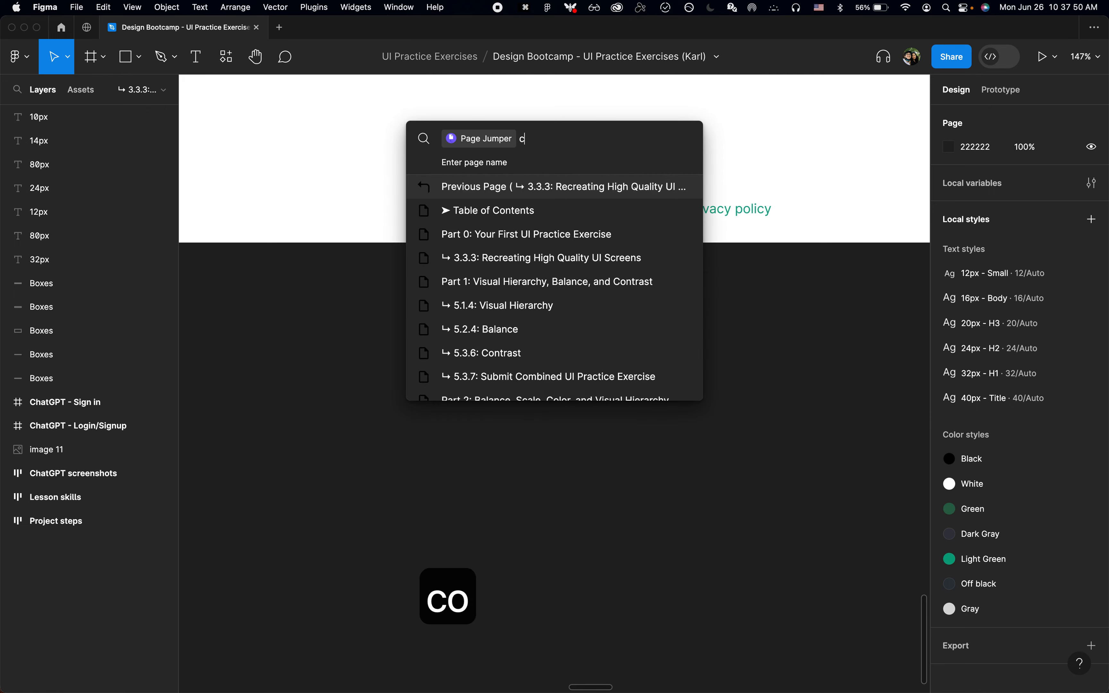
type("ompon")
key("Return")
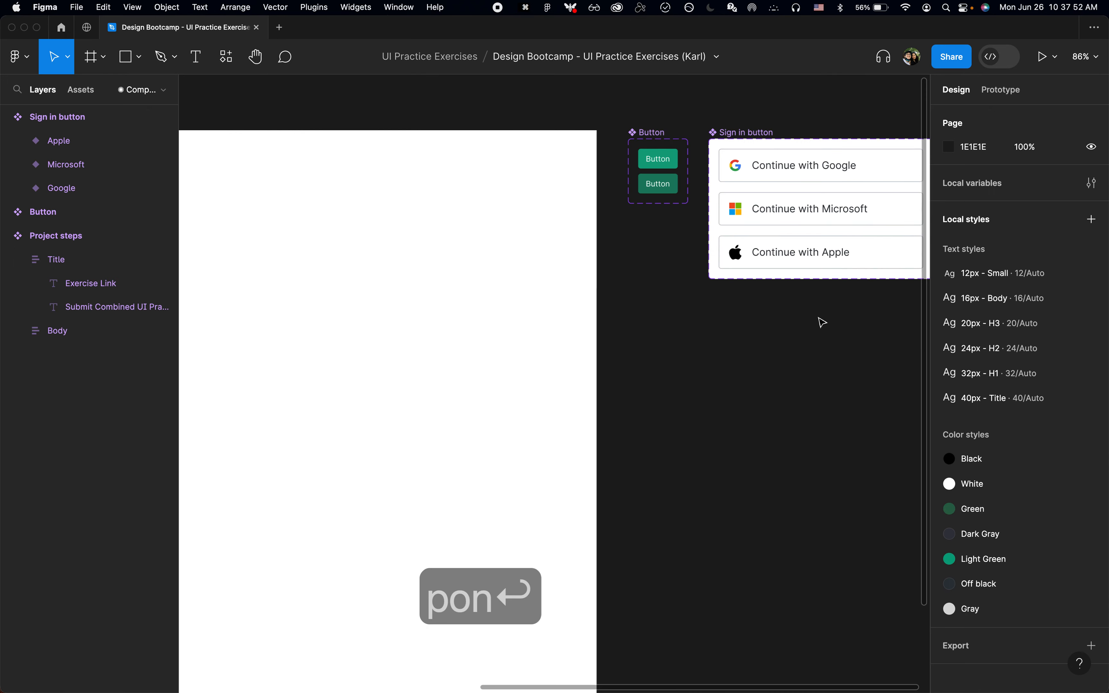
Step: Paste the Icons frame, place it beside the Sign in button component set and ungroup it into separate icon components
key("super+v")
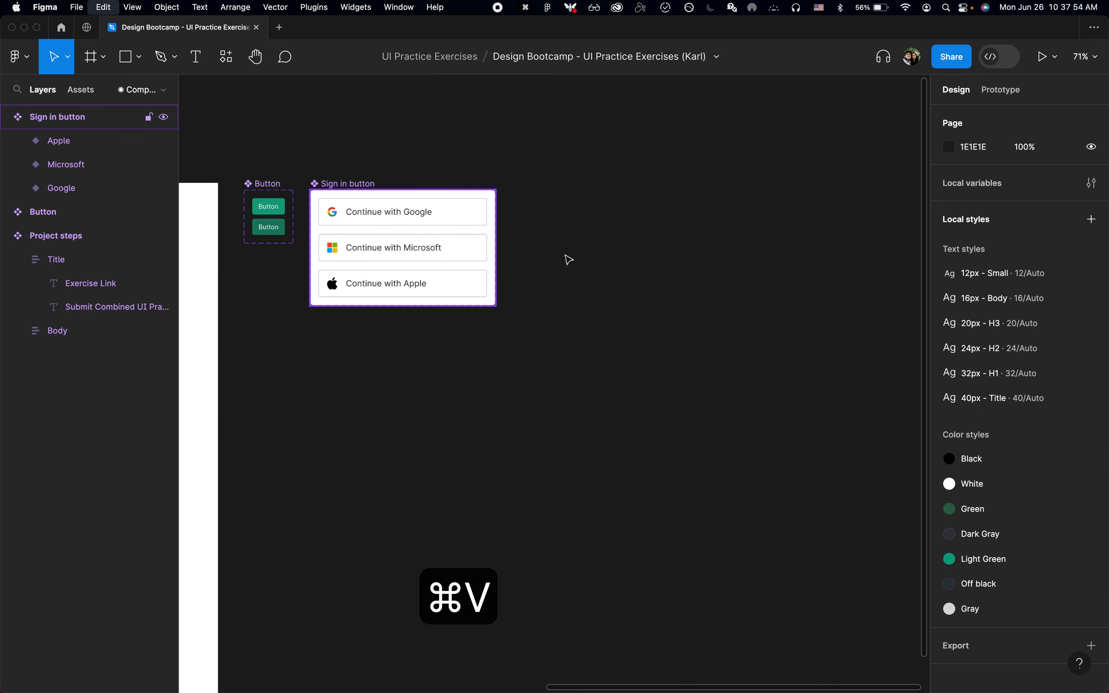
scroll(566, 250, "up", 5)
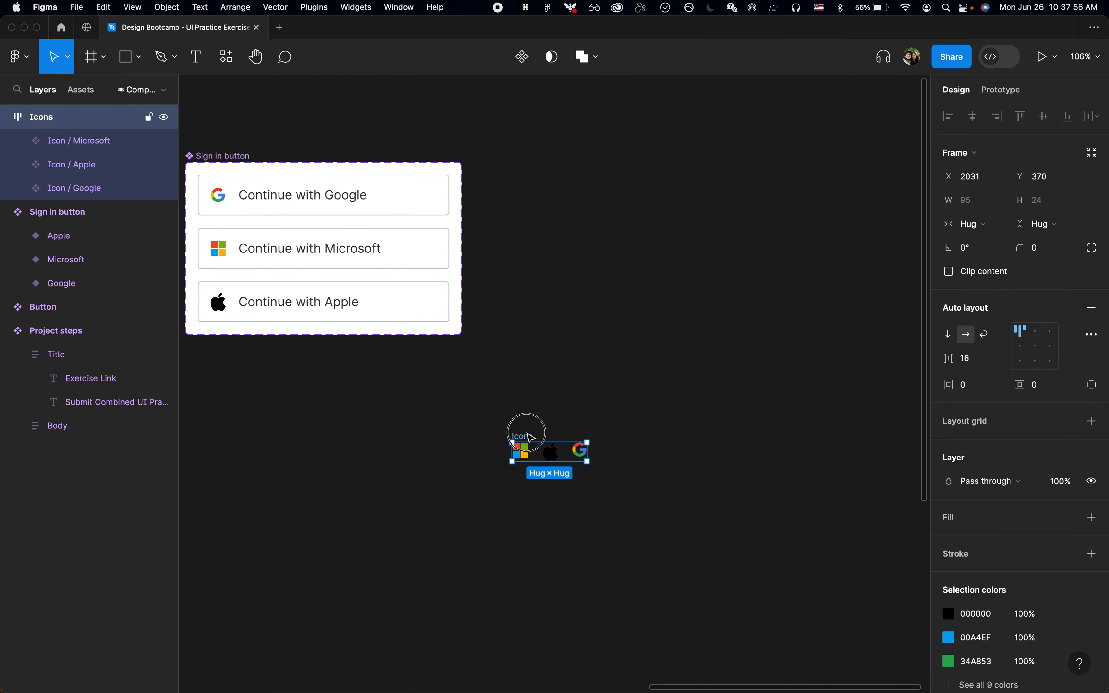
left_click_drag(530, 437, 503, 163)
key("shift+super+g")
scroll(524, 185, "up", 1)
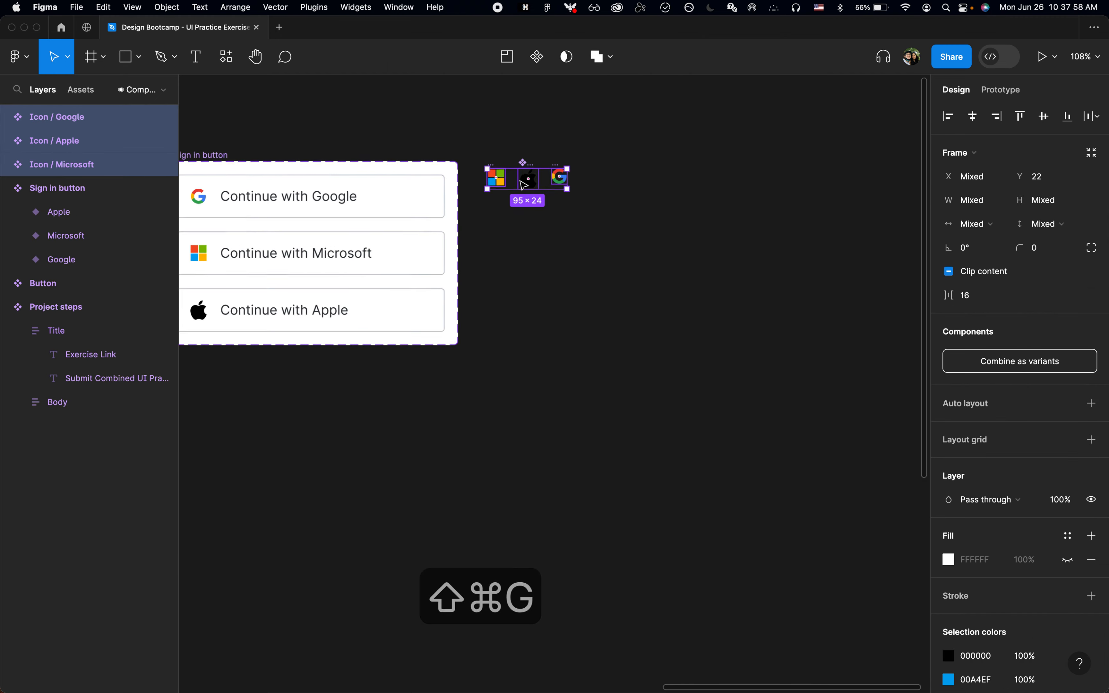
scroll(524, 185, "up", 10)
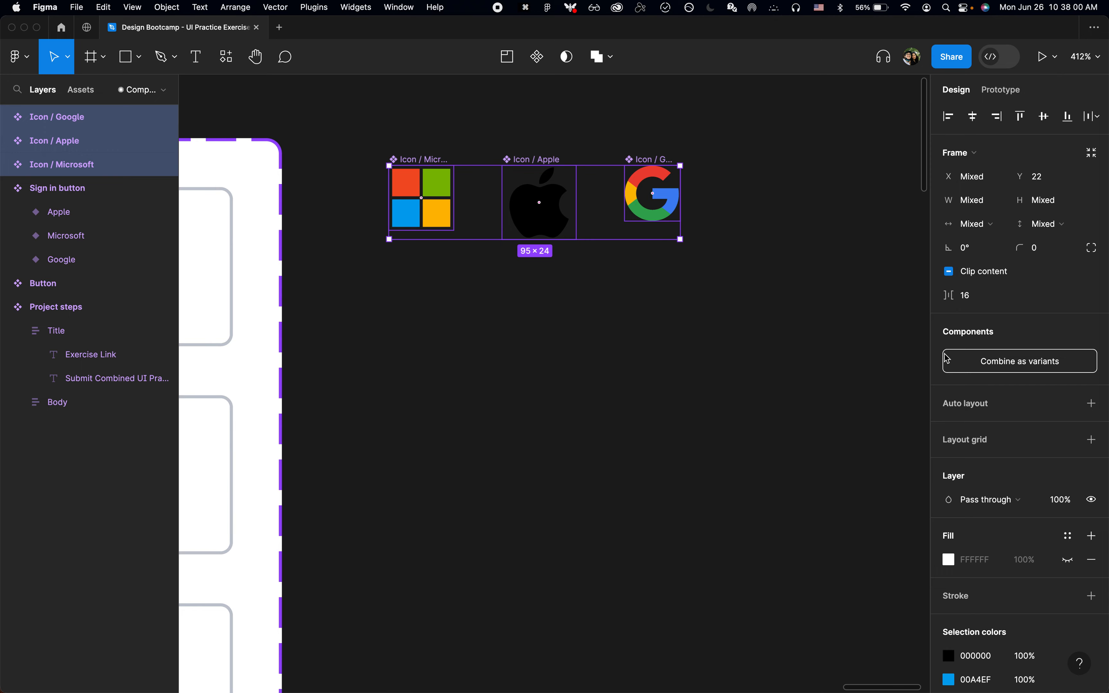
left_click(1003, 362)
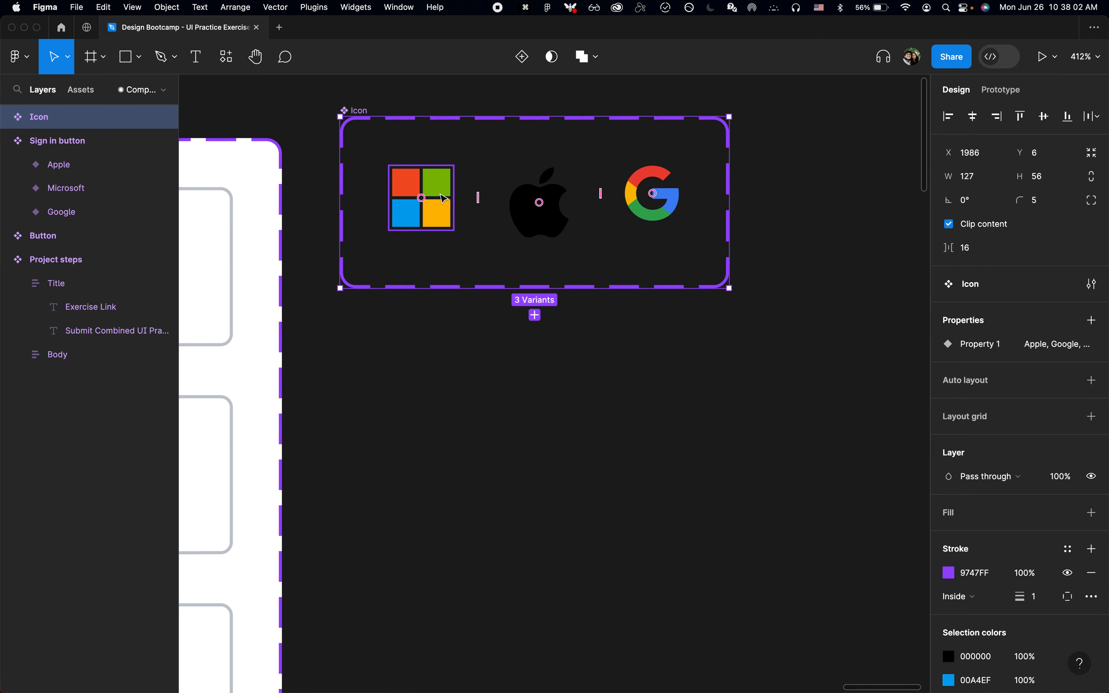
scroll(436, 196, "down", 4)
key("super+z")
scroll(499, 210, "up", 8)
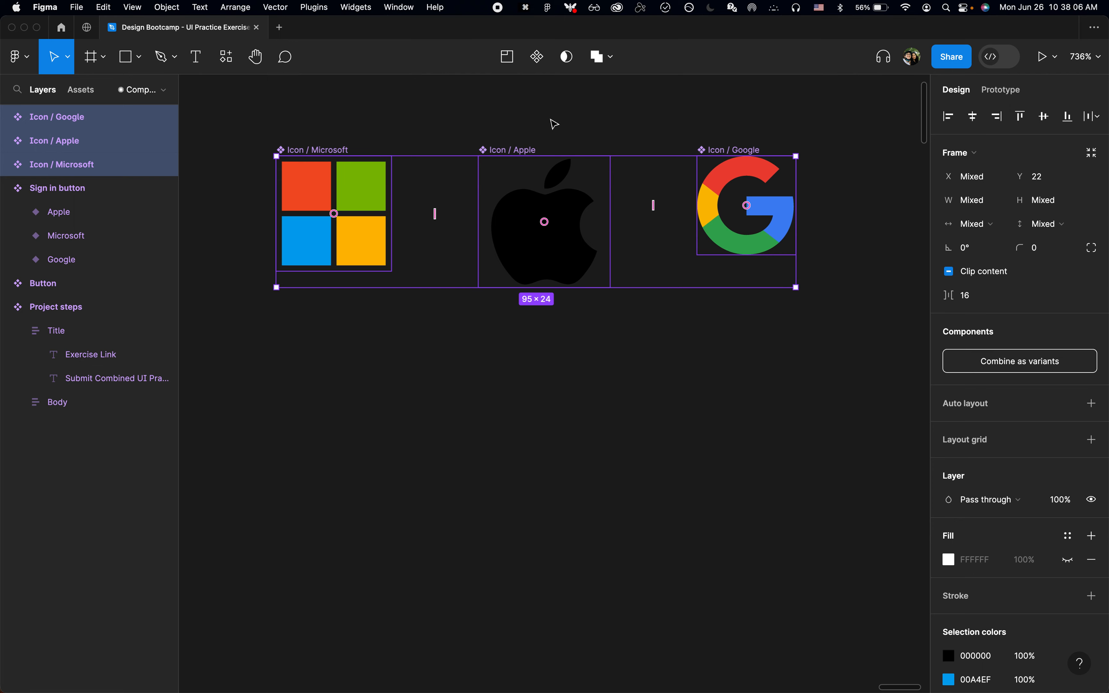
left_click(1033, 372)
scroll(662, 426, "down", 5)
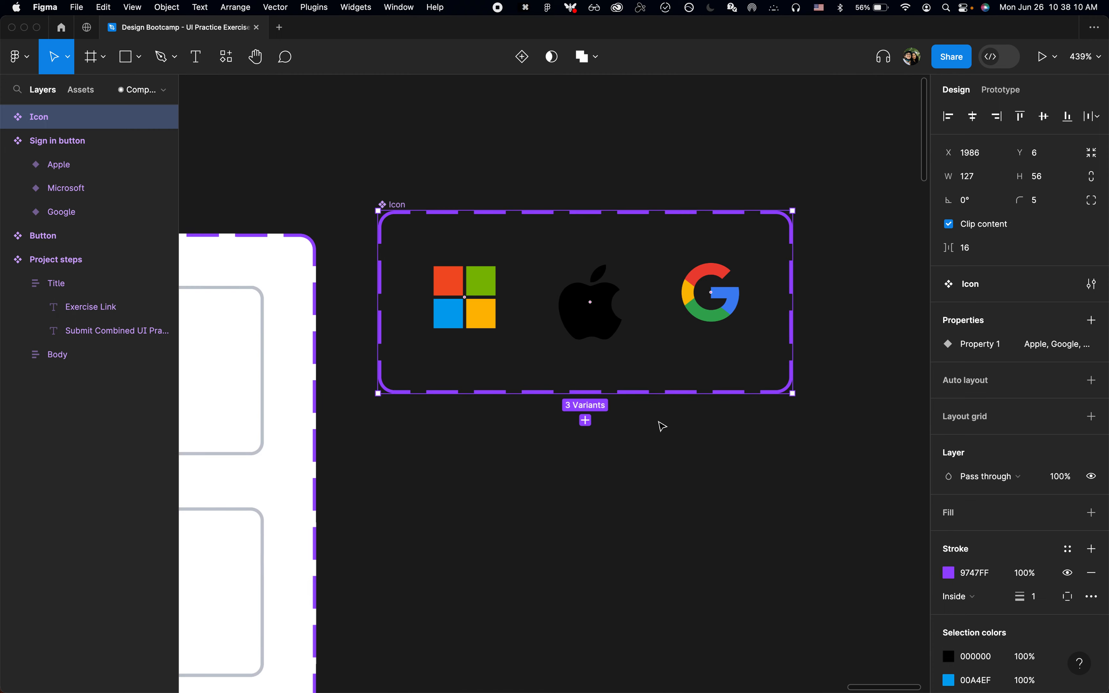
key("super+z")
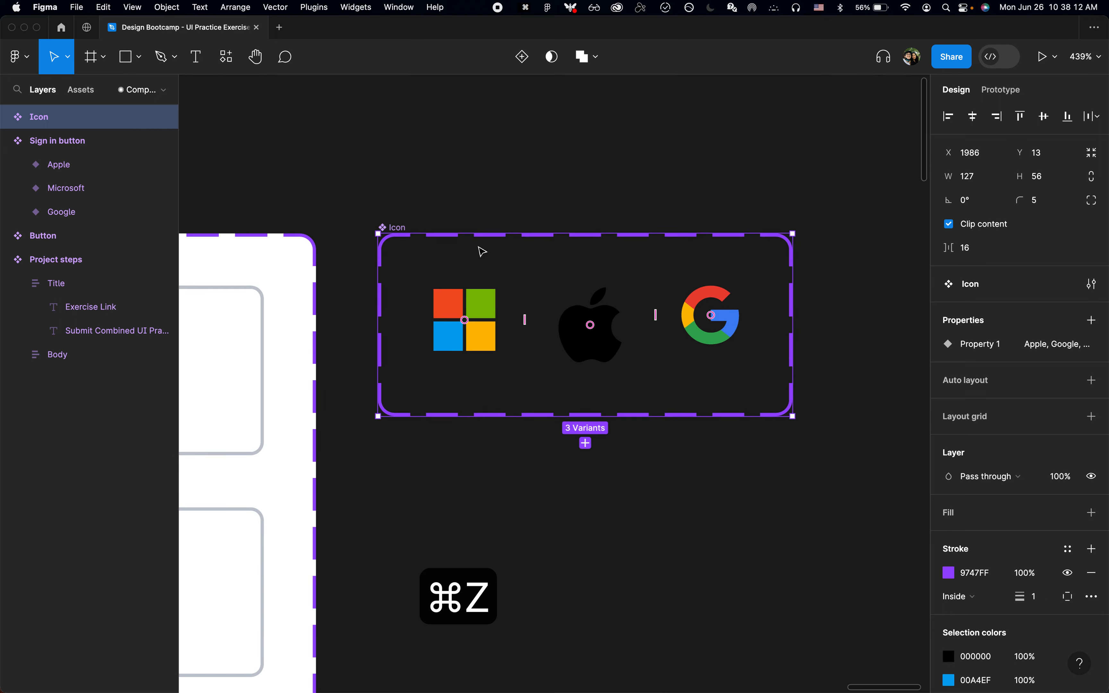
key("super+z")
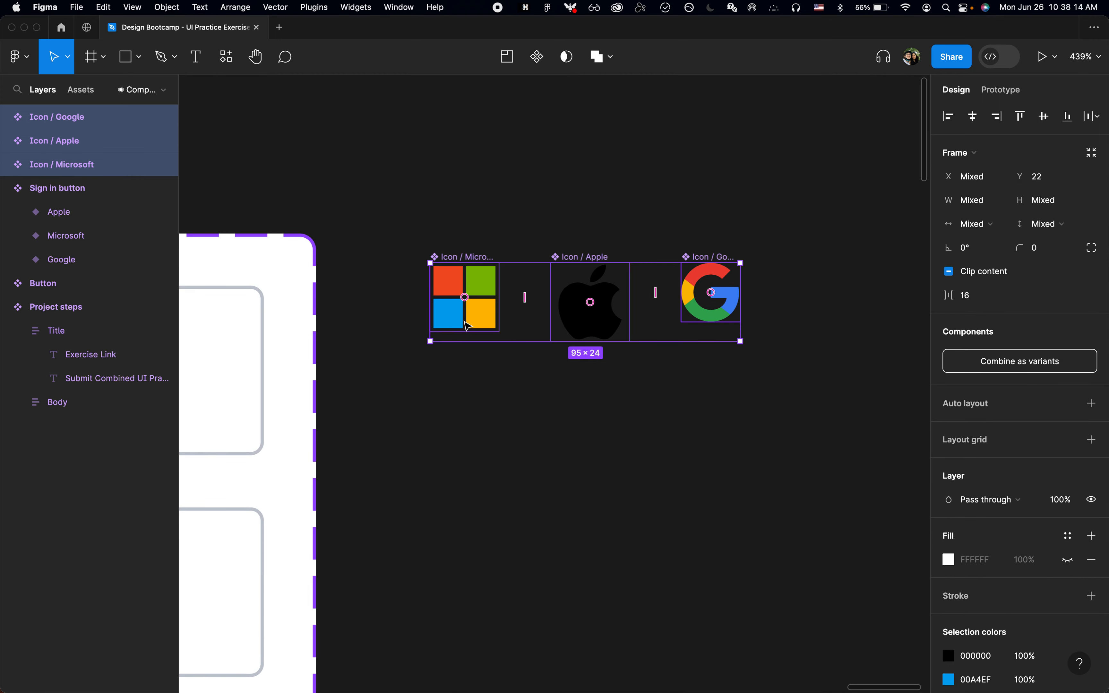
Step: Combine the three icon components as variants and move the resulting set down to Y 13
left_click(950, 361)
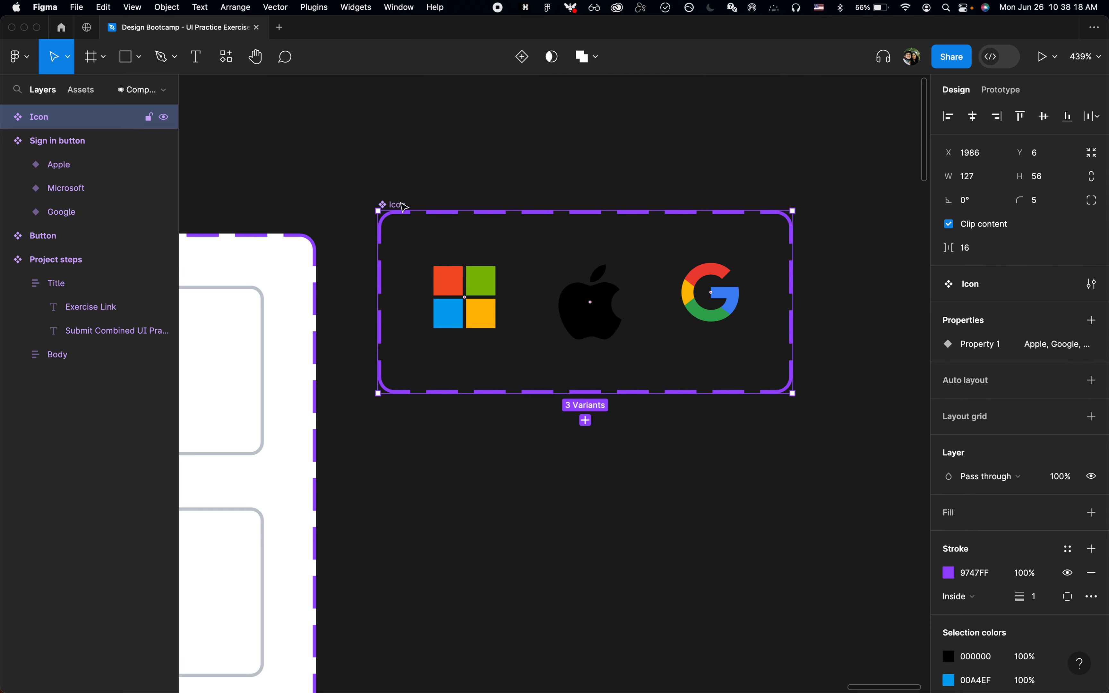
left_click_drag(403, 206, 401, 228)
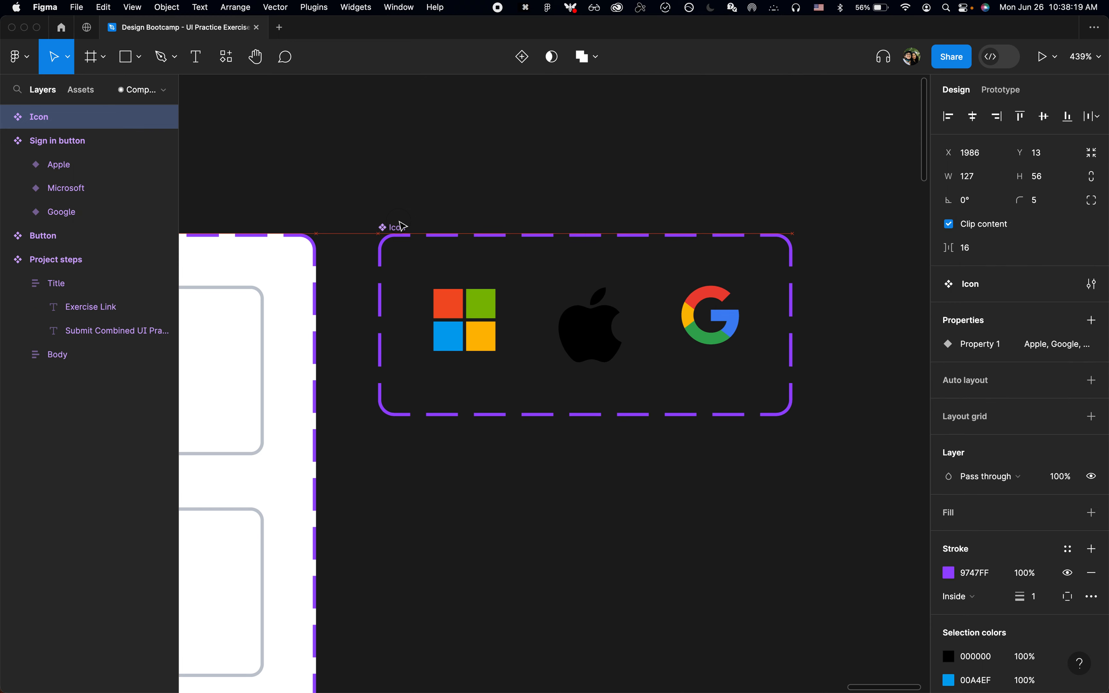
Step: Rename the variant property of the Icon component set to Company
left_click(6, 117)
left_click(63, 143)
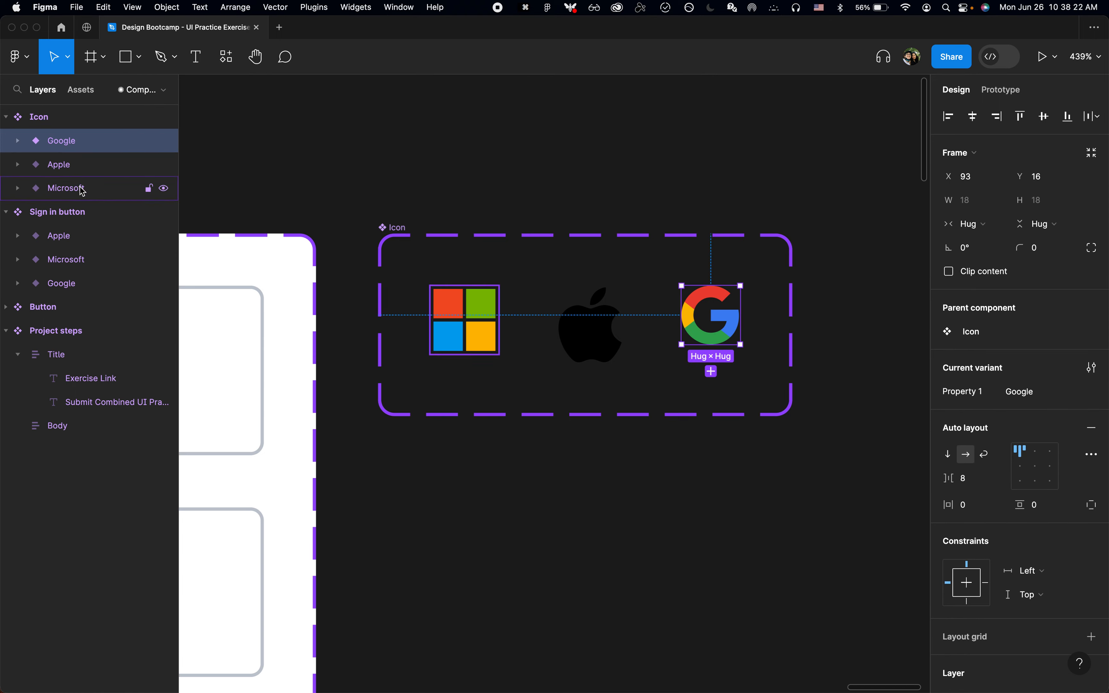
left_click(60, 120)
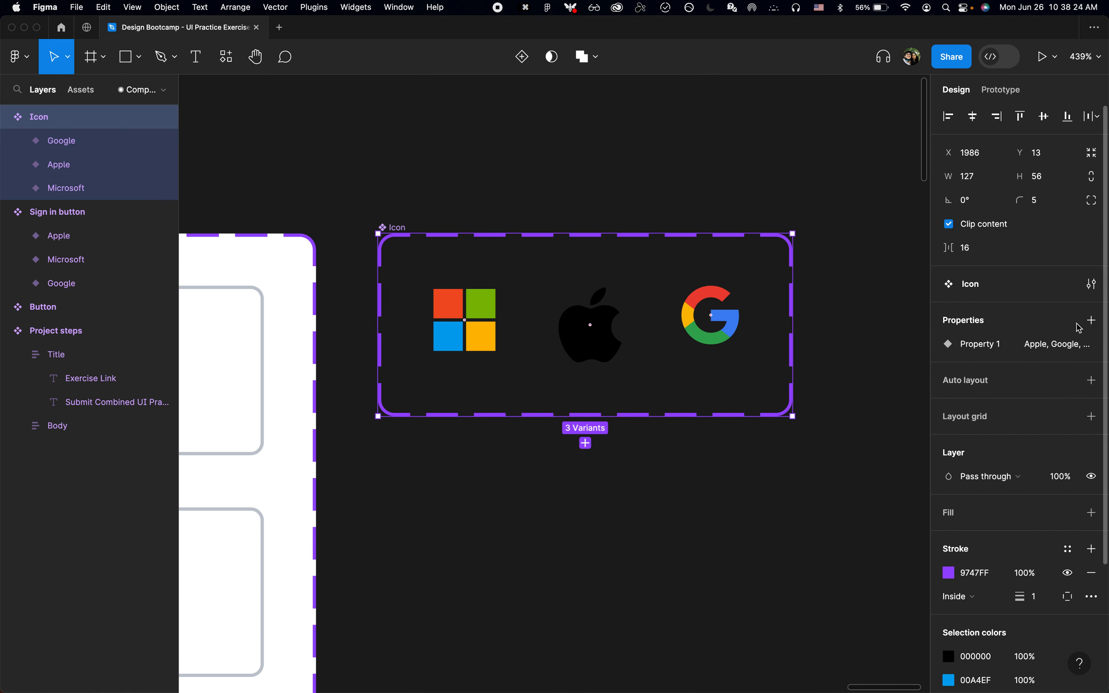
left_click(1069, 344)
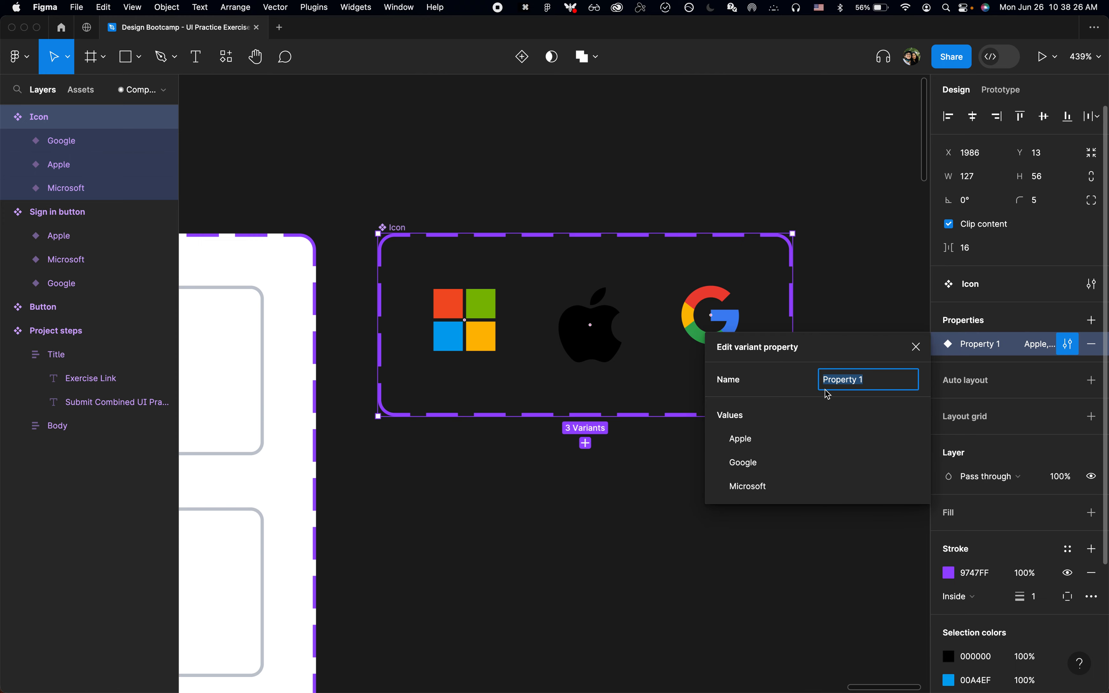
type("Company")
key("Return")
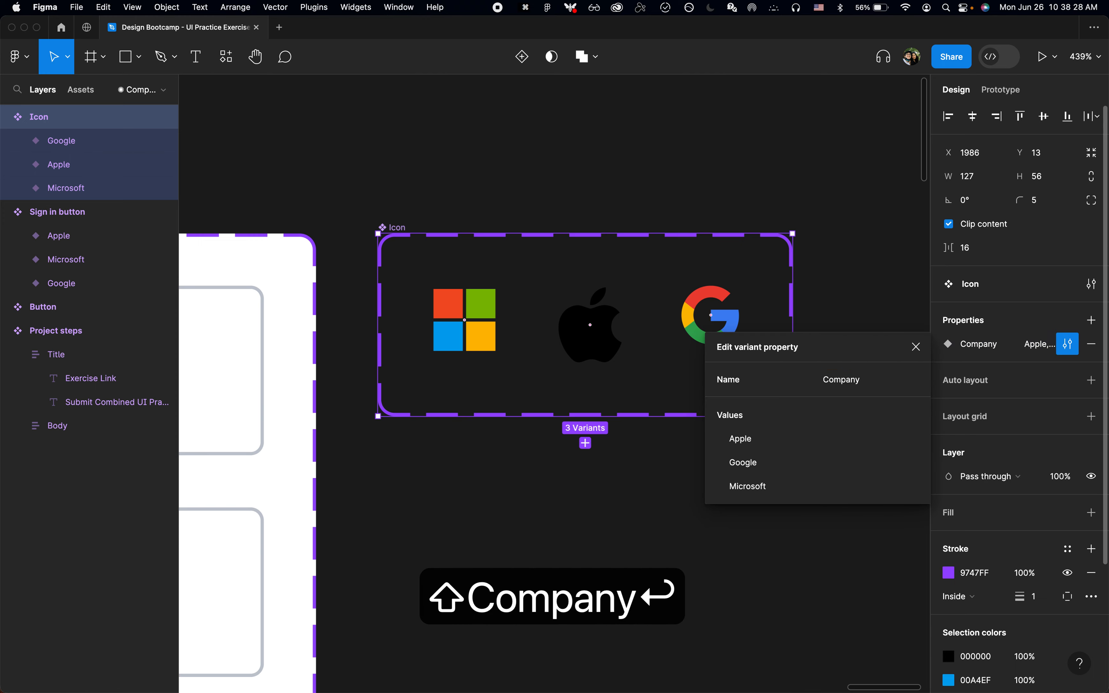
left_click(854, 234)
Step: Collapse all expanded layers on the Components page
left_click(397, 227)
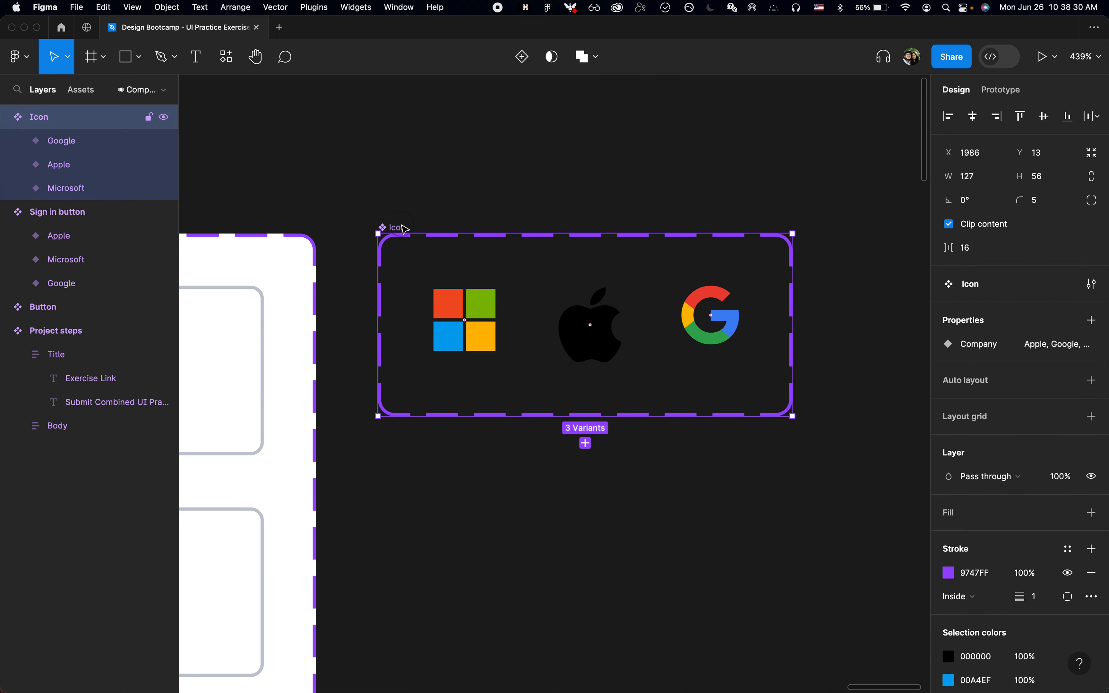
scroll(399, 224, "down", 5)
left_click(465, 178)
key("alt+l")
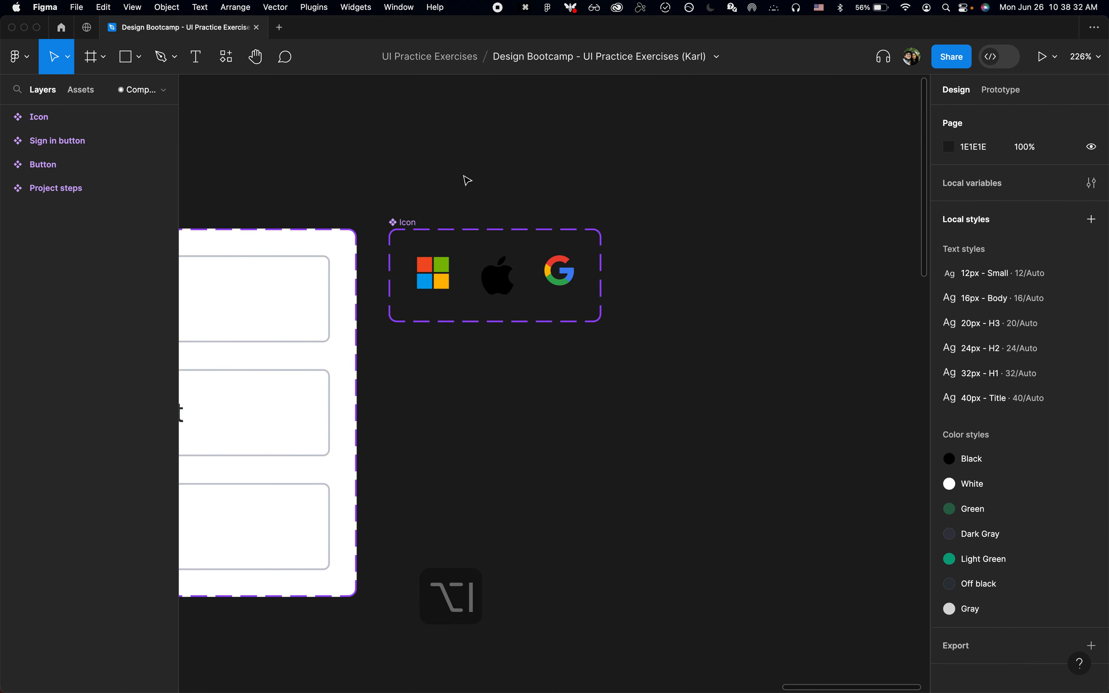
Step: Examine how the Icon component set lines up with the Sign in button and Button component sets
scroll(465, 179, "down", 2)
scroll(466, 178, "left", 2)
left_click(466, 180)
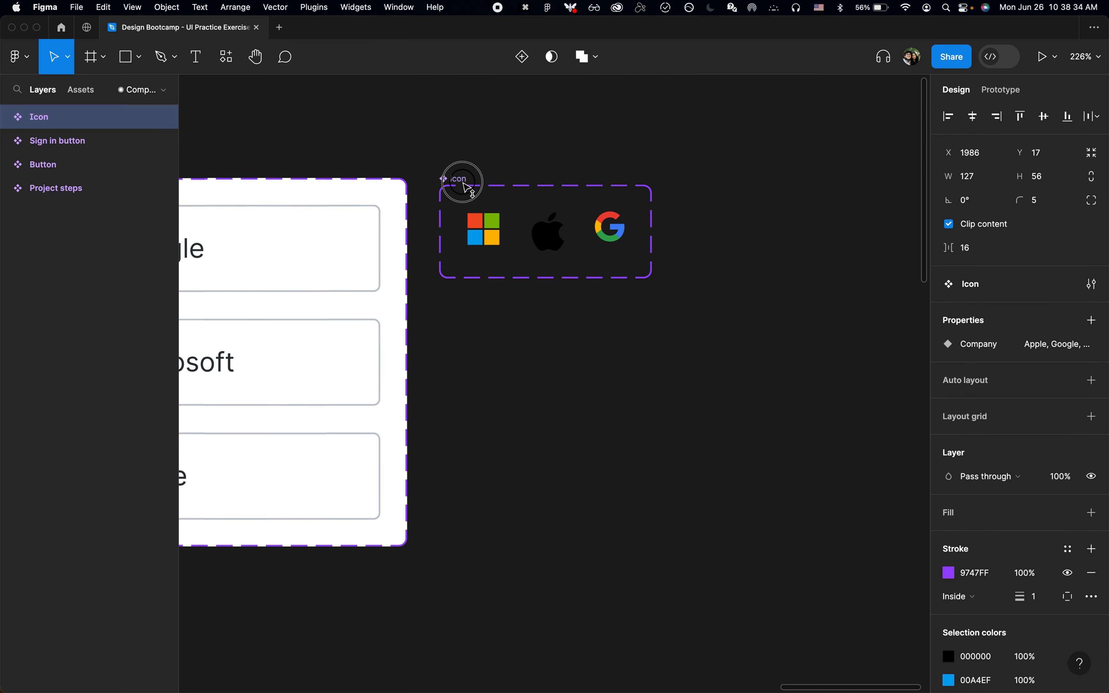
left_click(441, 169)
scroll(440, 168, "down", 2)
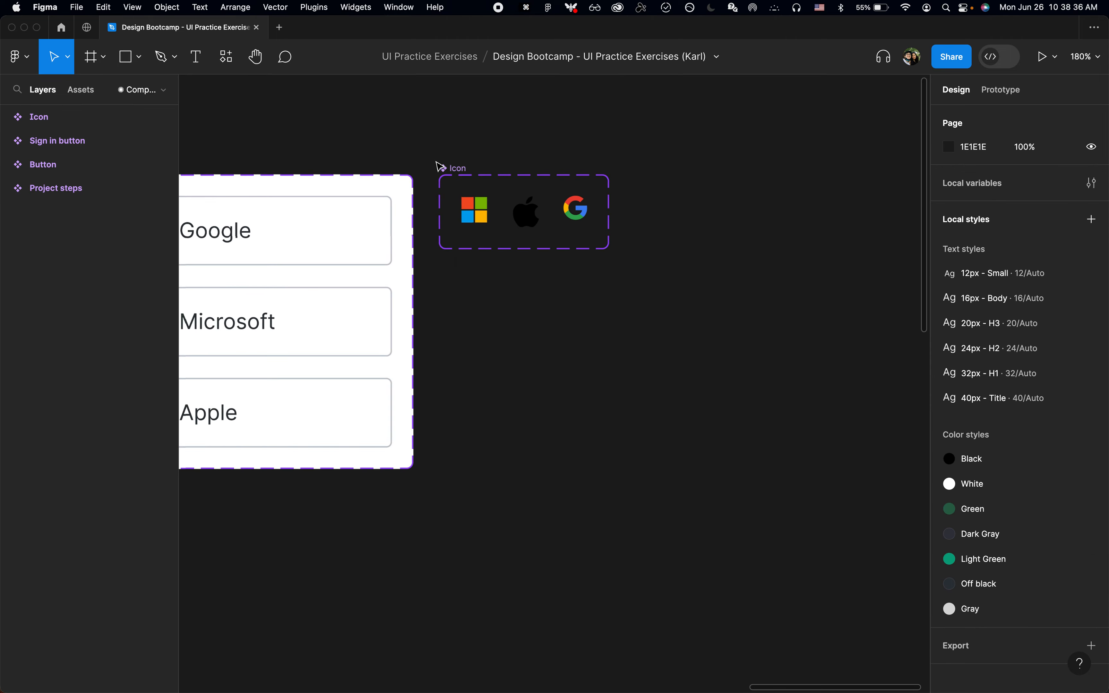
scroll(438, 166, "left", 5)
scroll(439, 166, "down", 2)
scroll(437, 167, "left", 2)
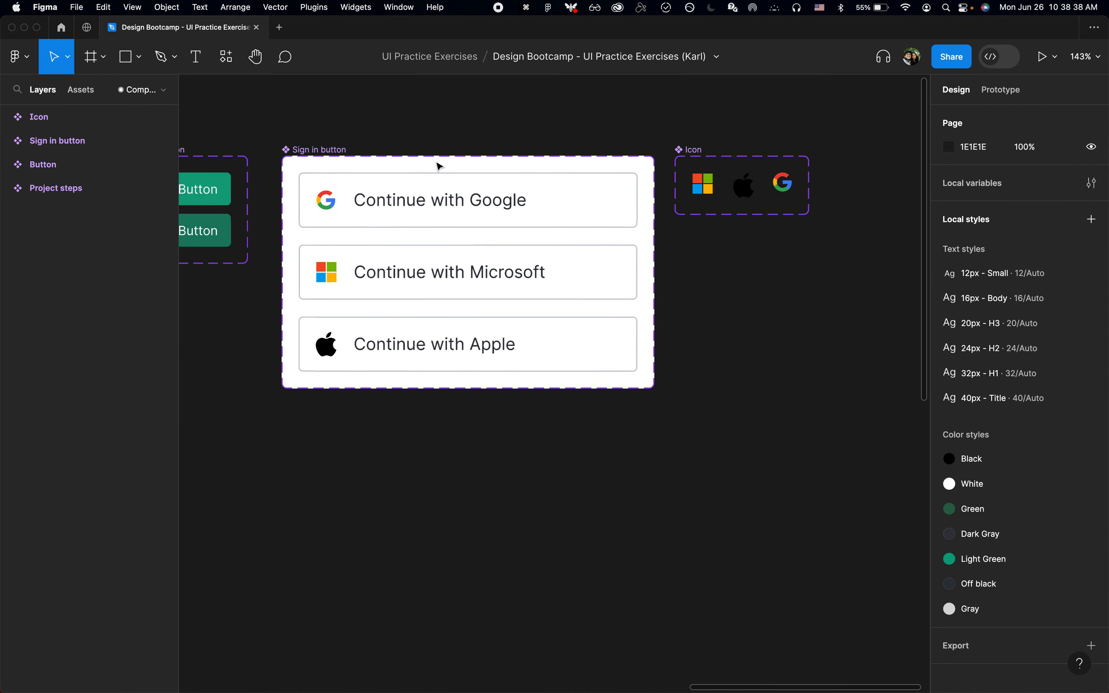
Step: Add auto layout to the Icon component set and align its icons to the left and vertical centre
left_click(701, 154)
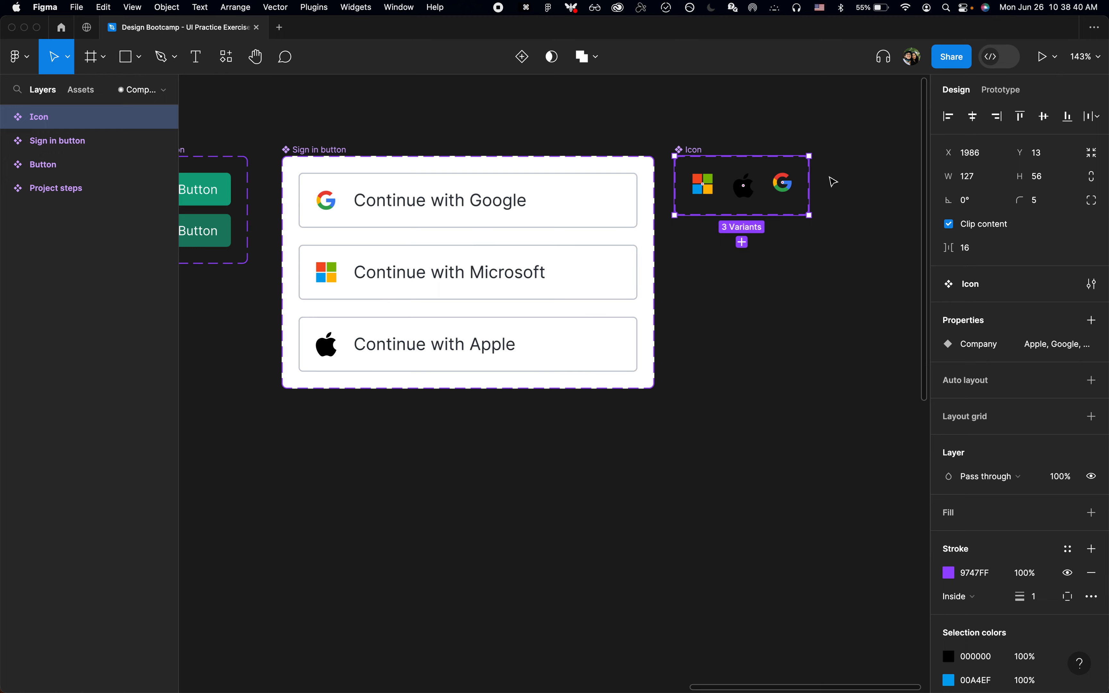
scroll(832, 181, "up", 5)
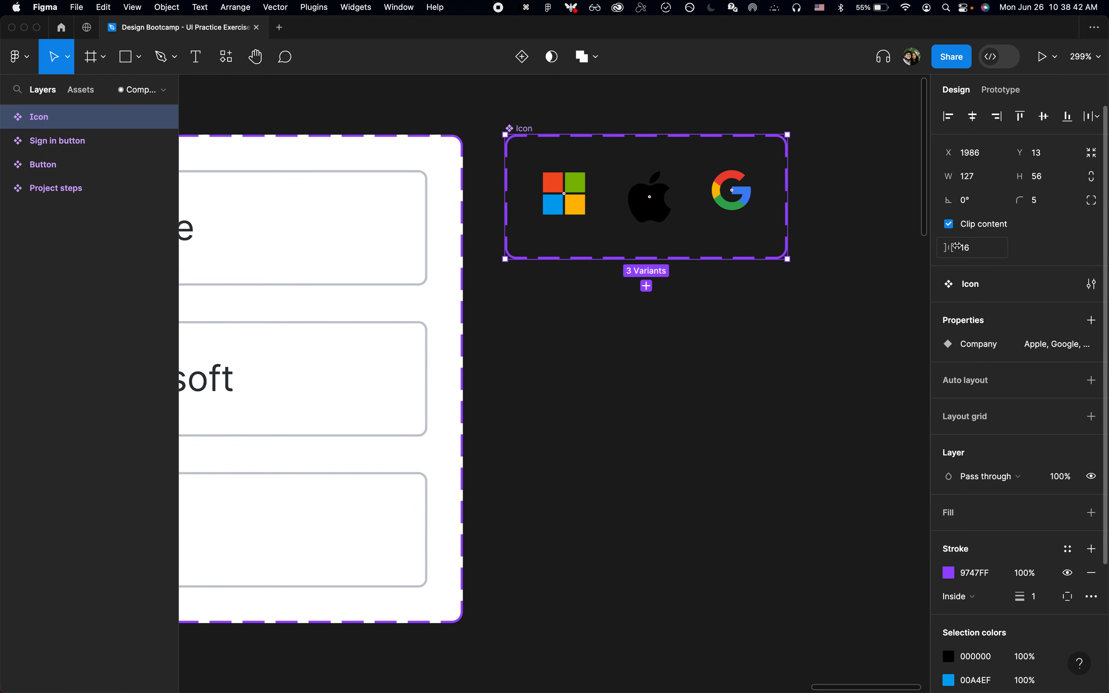
key("shift+a")
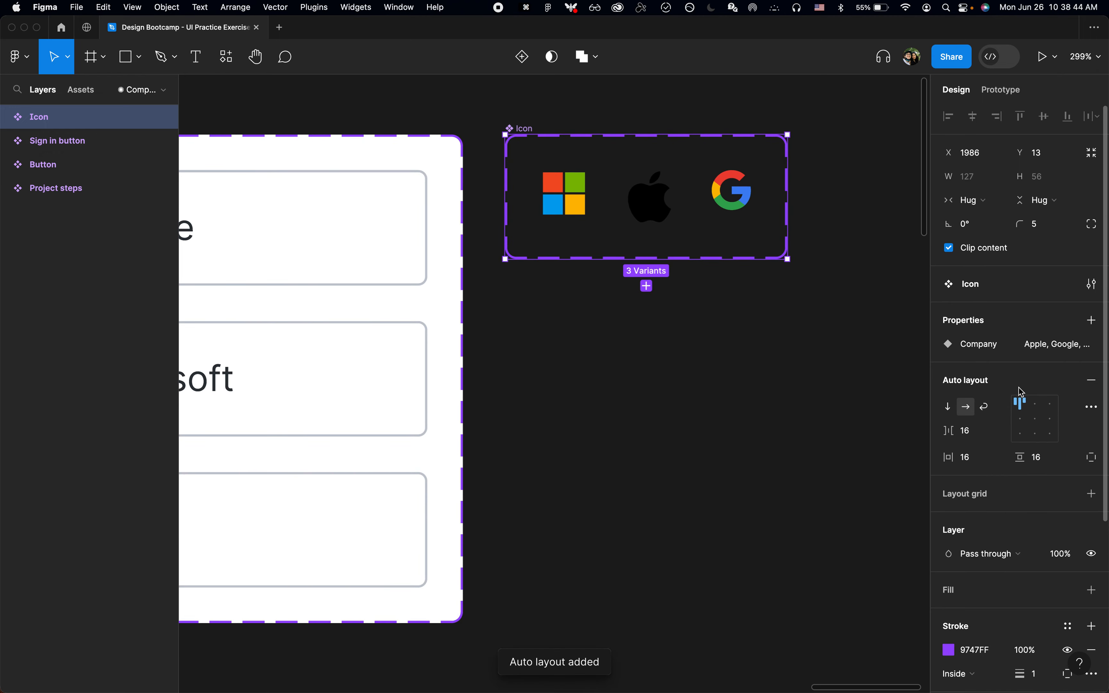
left_click(796, 354)
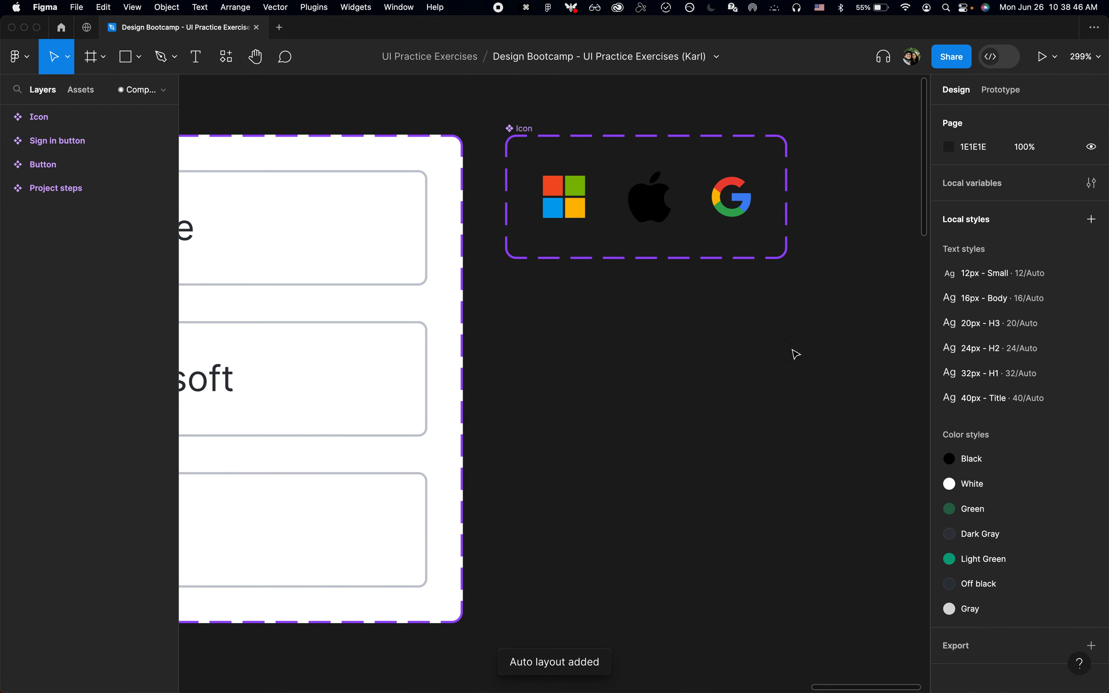
Step: Inspect the variants inside the Icon component set and the set's auto layout and Company property settings
left_click(521, 124)
left_click(586, 329)
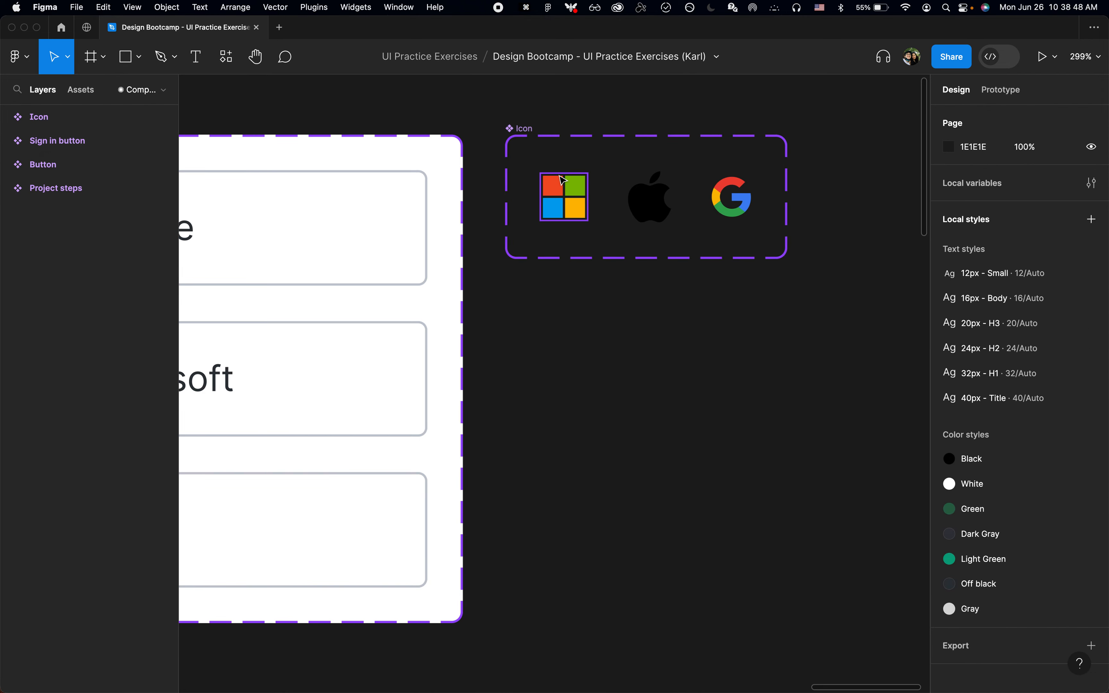
left_click(522, 129)
key("Return")
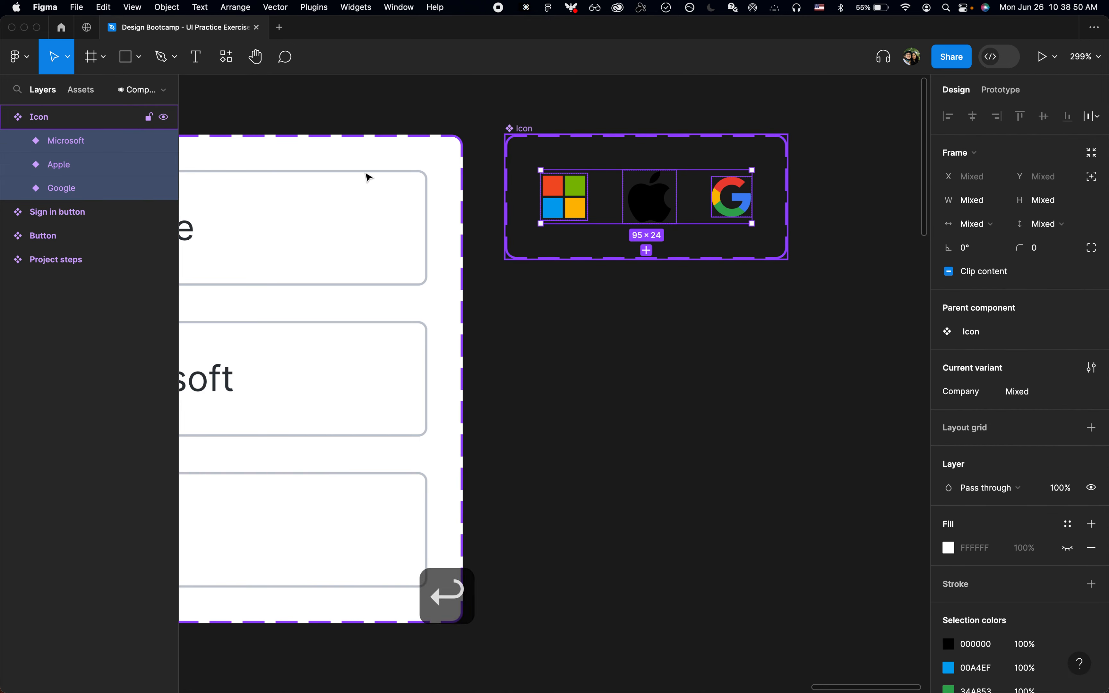
left_click(50, 142)
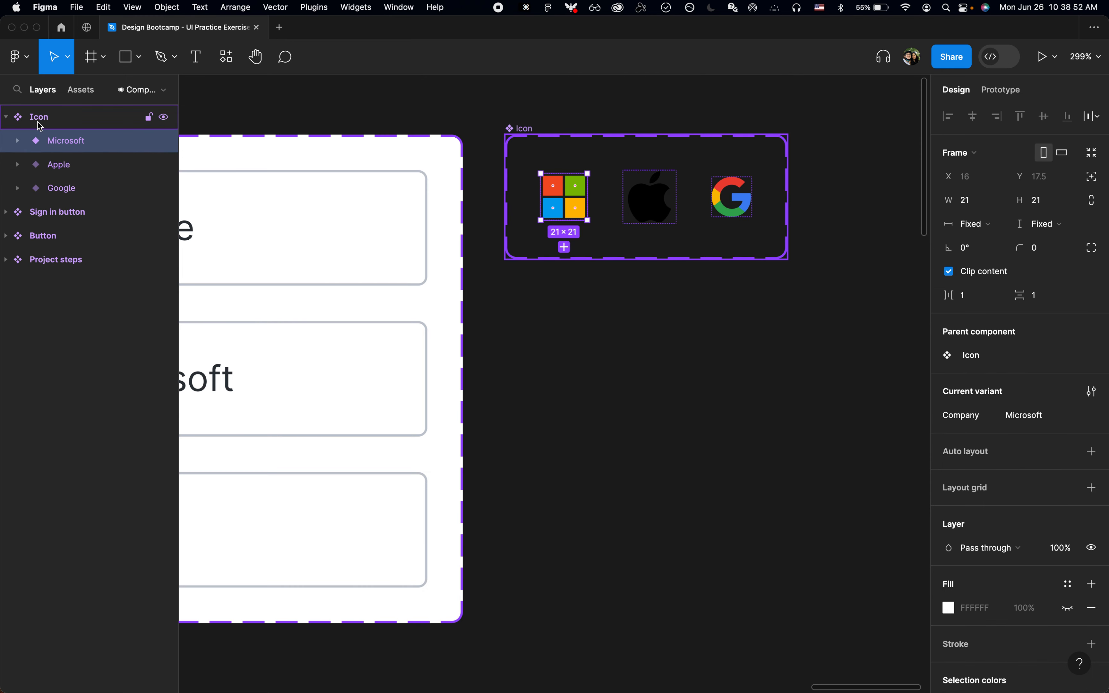
left_click(38, 120)
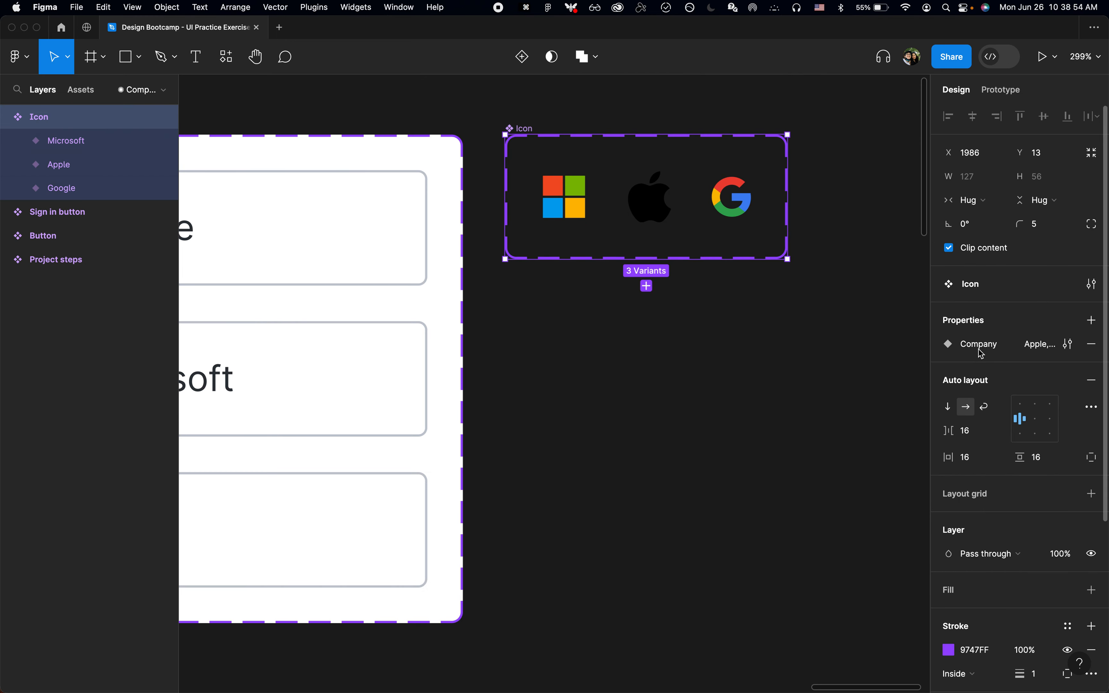
left_click(733, 341)
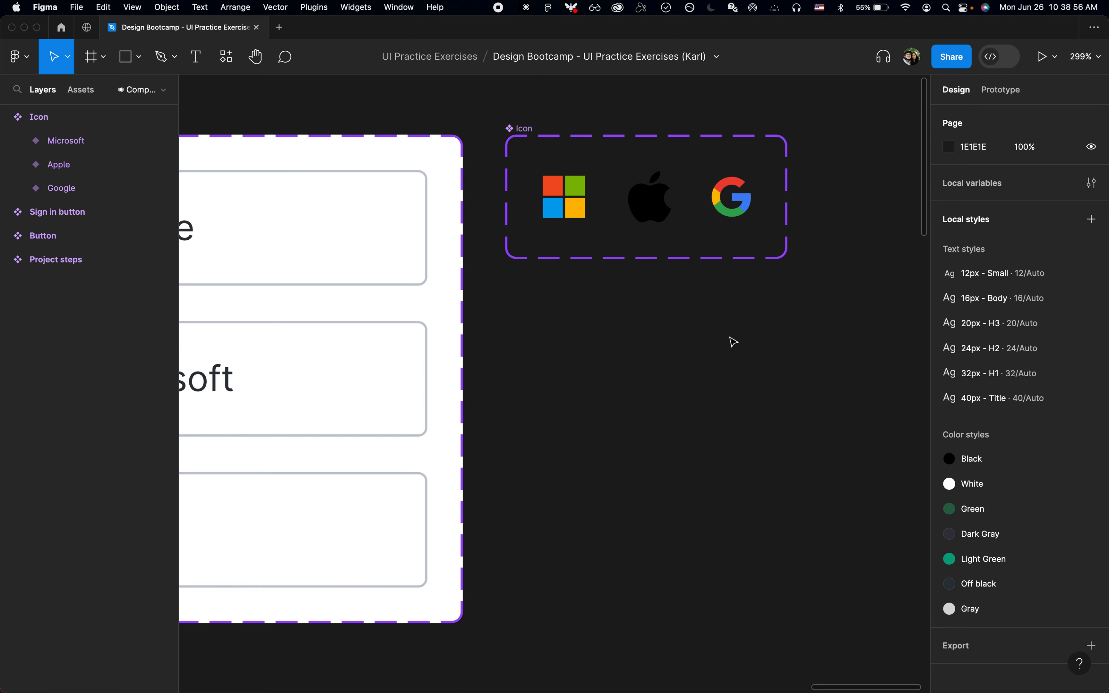
Step: Run Page Jumper and jump to the 3.3.3 page by searching for "3.3"
key("super+p")
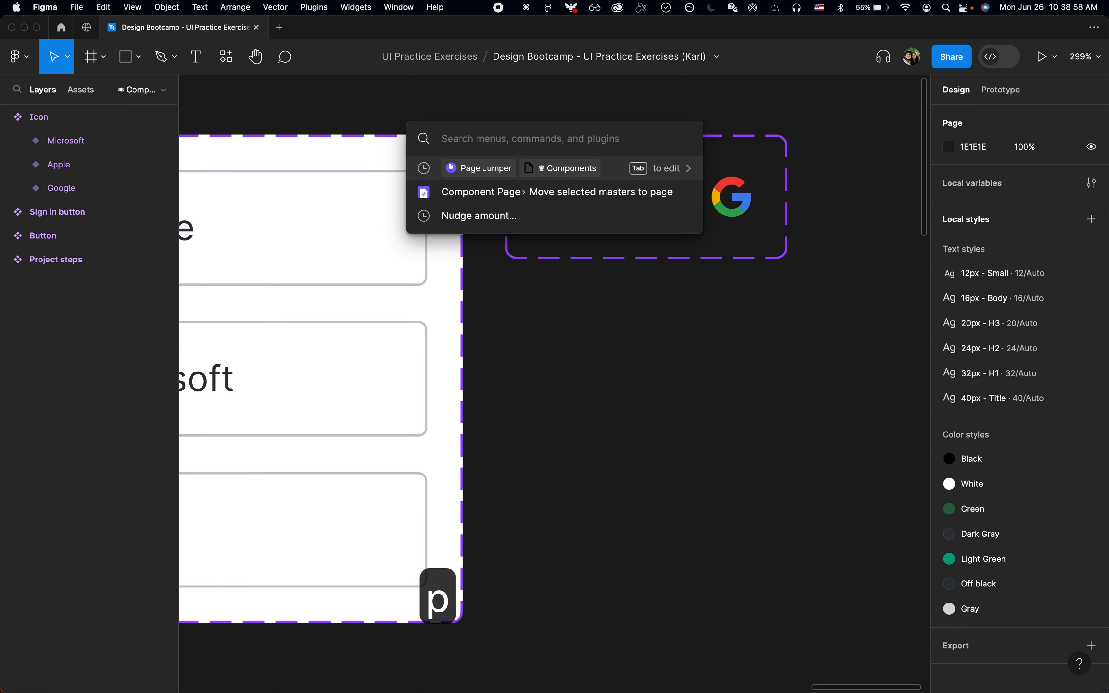
type("pageaju")
key("cmd+a")
type("jump")
key("Tab")
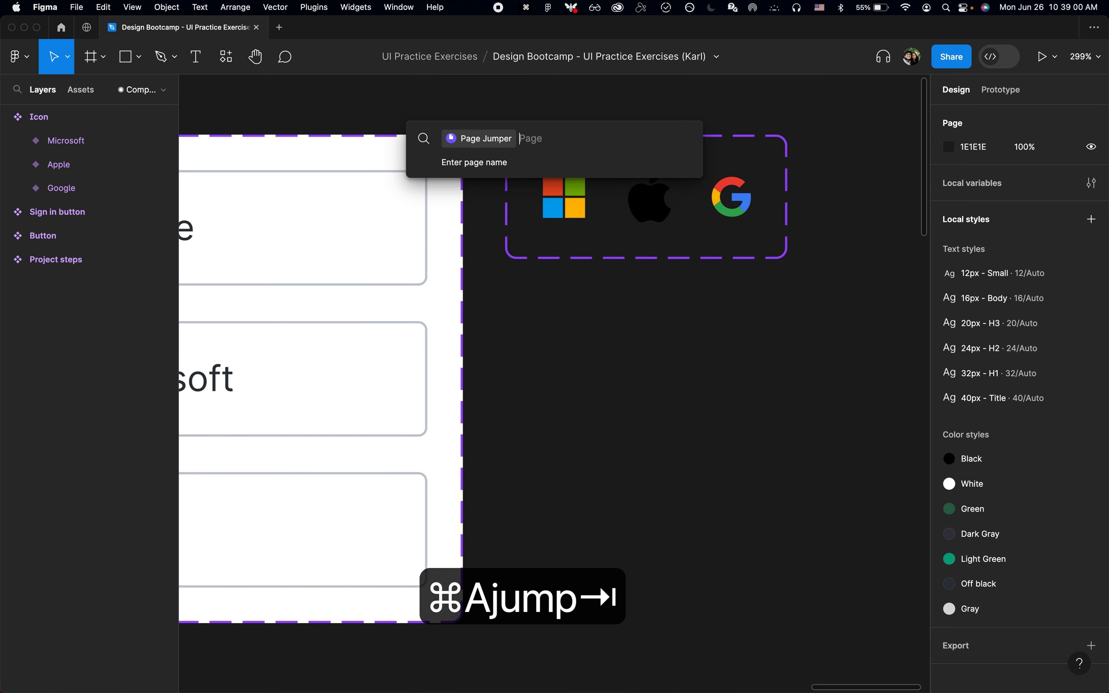
type("3.3")
key("Return")
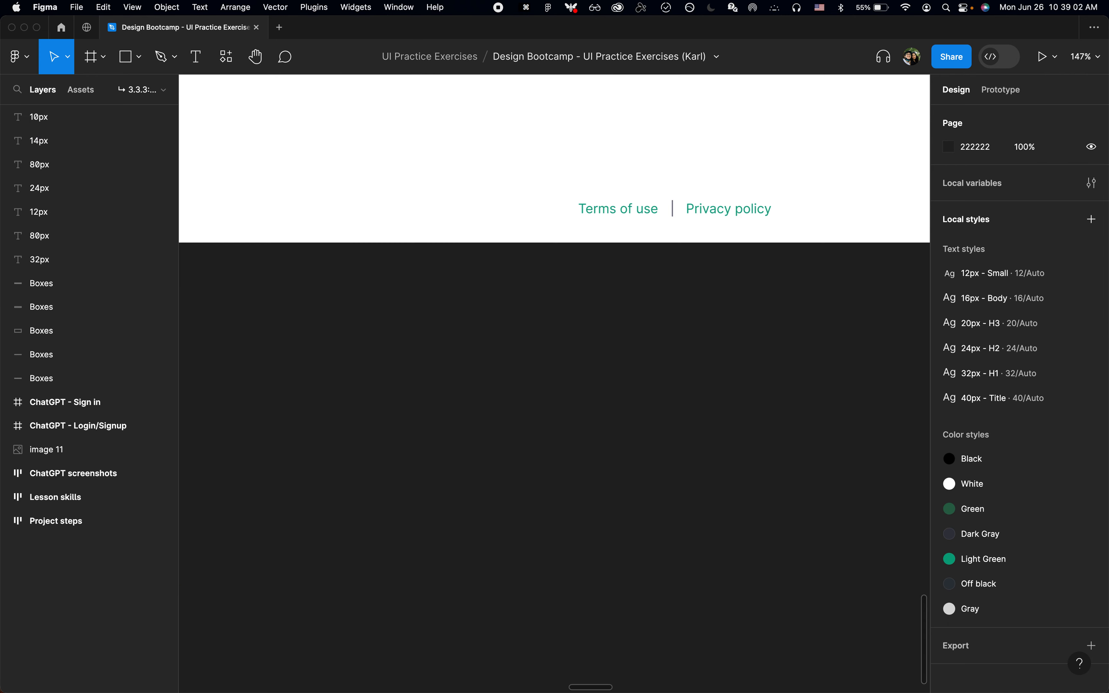
Step: Align the ChatGPT - Login/Signup frame to the bottom of the ChatGPT - Sign in frame
key("shift+2")
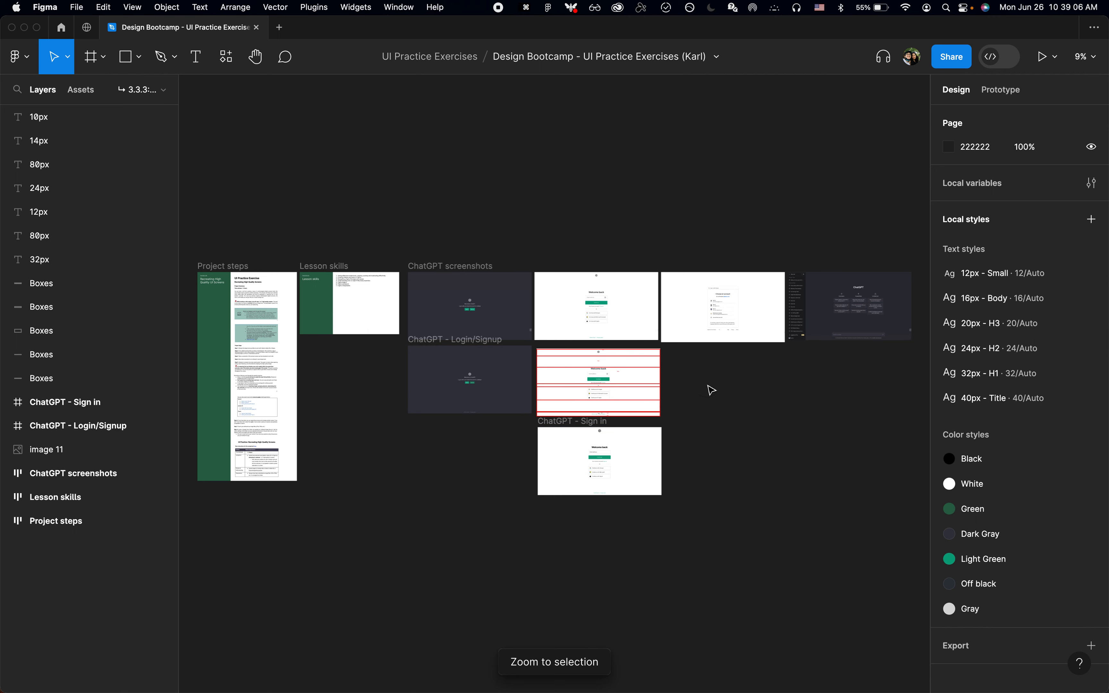
left_click_drag(539, 403, 713, 517)
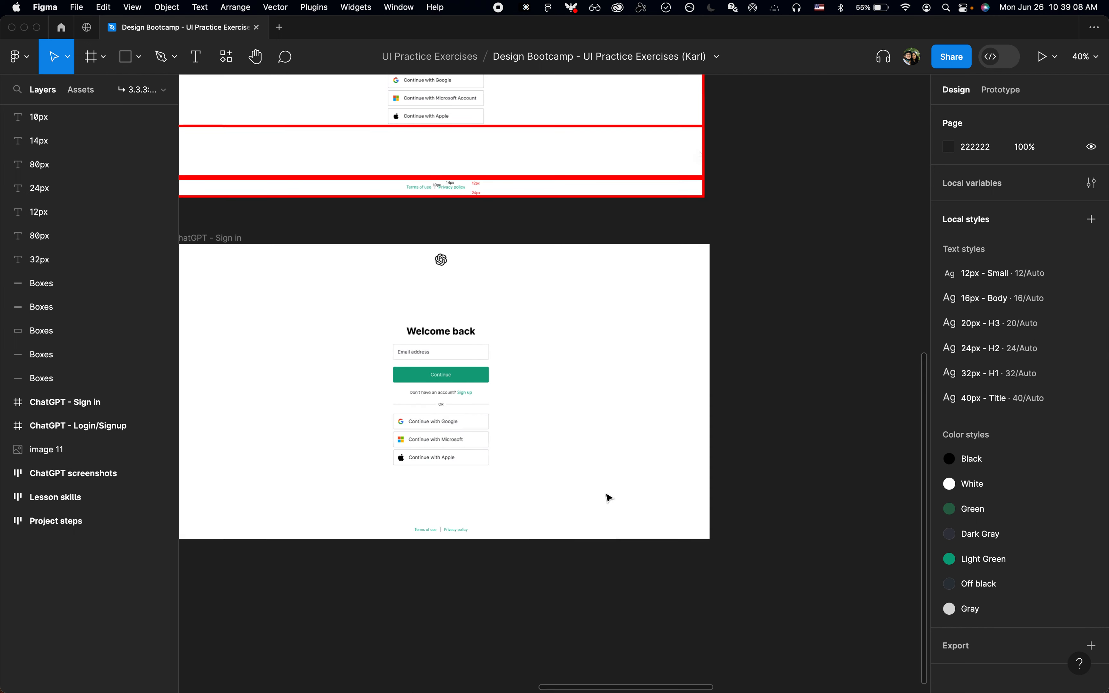
scroll(606, 498, "down", 5)
scroll(606, 497, "up", 3)
scroll(606, 497, "right", 2)
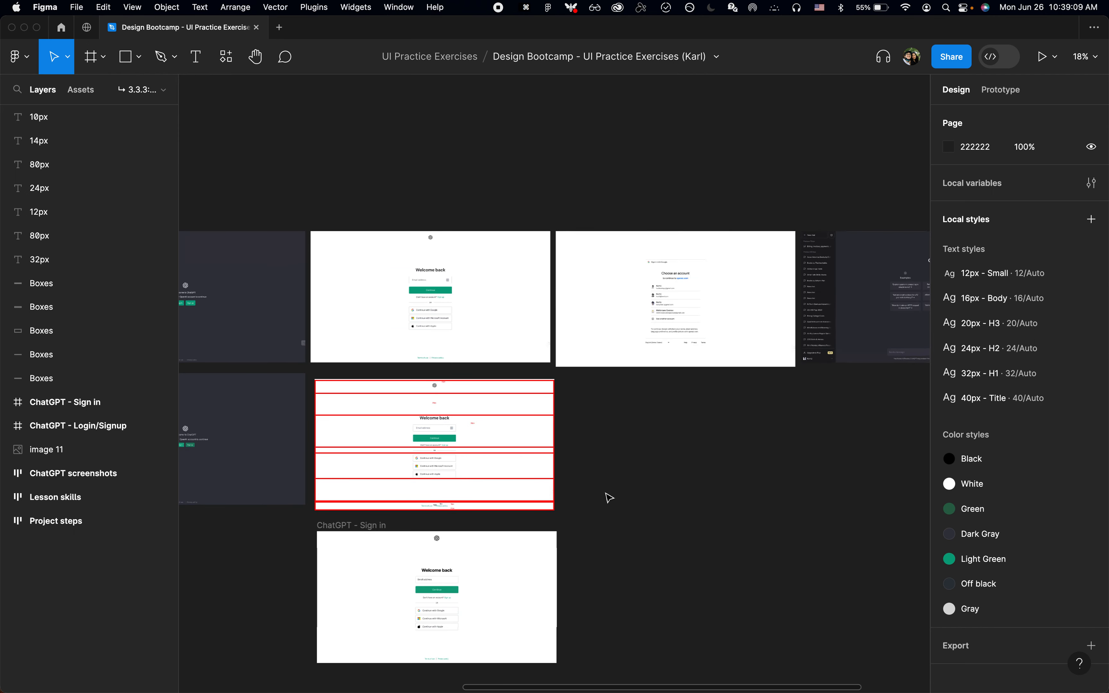
left_click(362, 525)
scroll(364, 525, "left", 5)
scroll(364, 525, "down", 2)
left_click(336, 276, "shift")
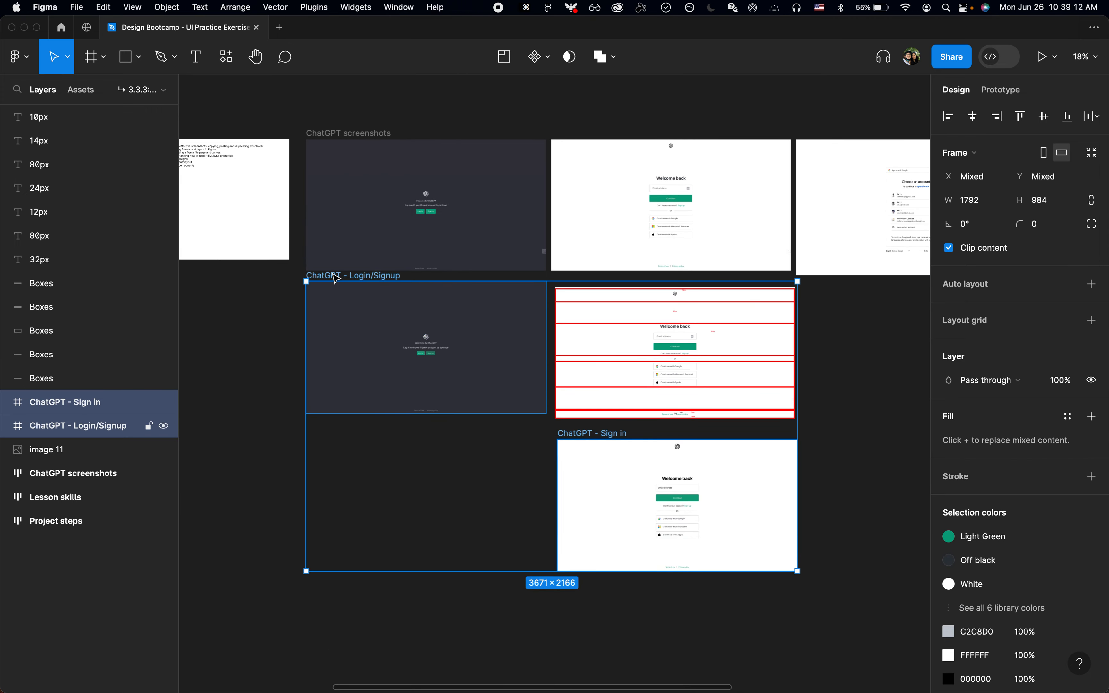
key("alt+s")
scroll(728, 474, "right", 4)
scroll(727, 474, "right", 2)
left_click(726, 338)
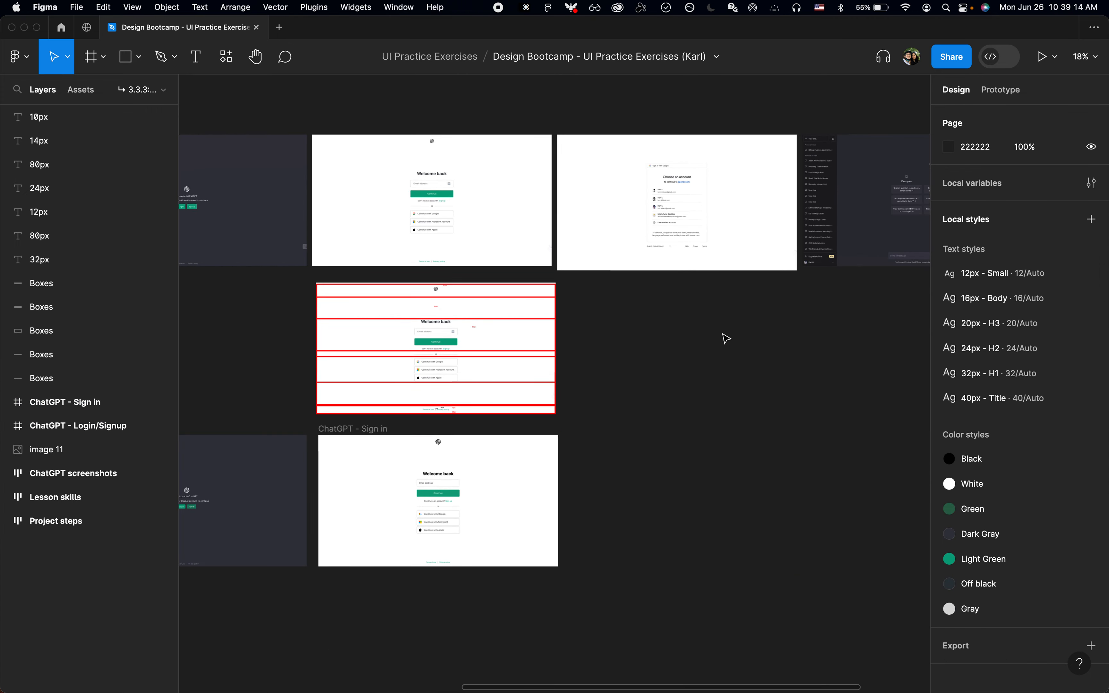
Step: Duplicate the ChatGPT - Sign in frame directly beside the original
left_click(397, 443)
key("super+d")
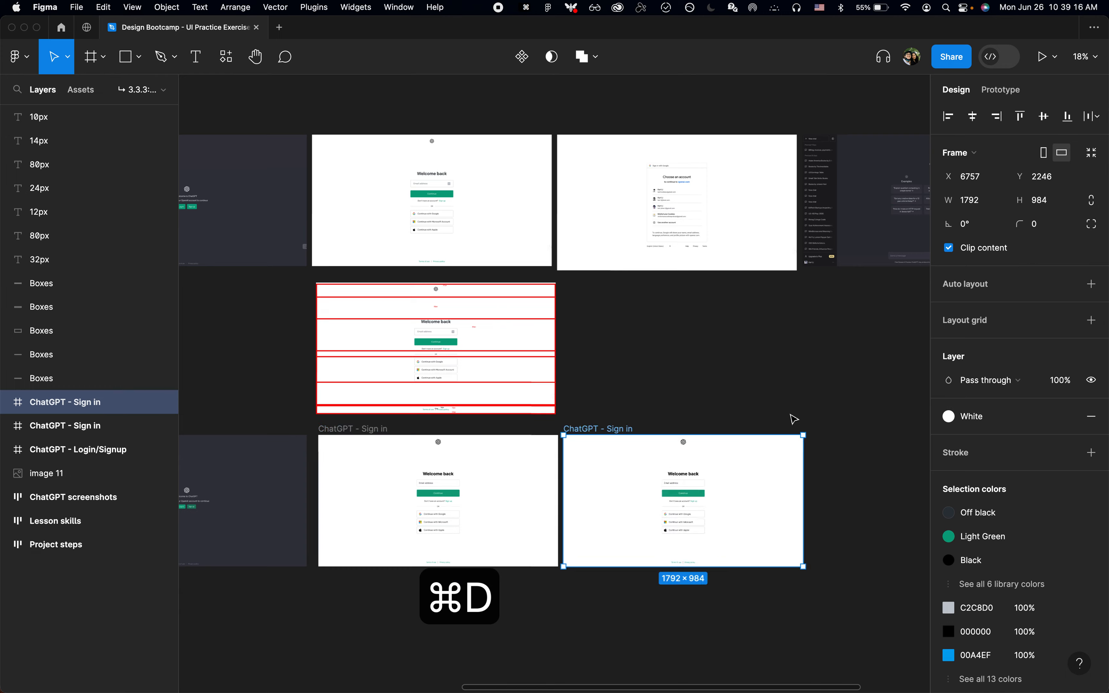
left_click(747, 374)
Step: Examine the Google "Choose an account" screenshot up close with the editor interface hidden
key("z")
left_click(717, 251)
left_click(716, 250)
left_click(717, 250)
scroll(717, 250, "up", 4)
scroll(716, 250, "down", 3)
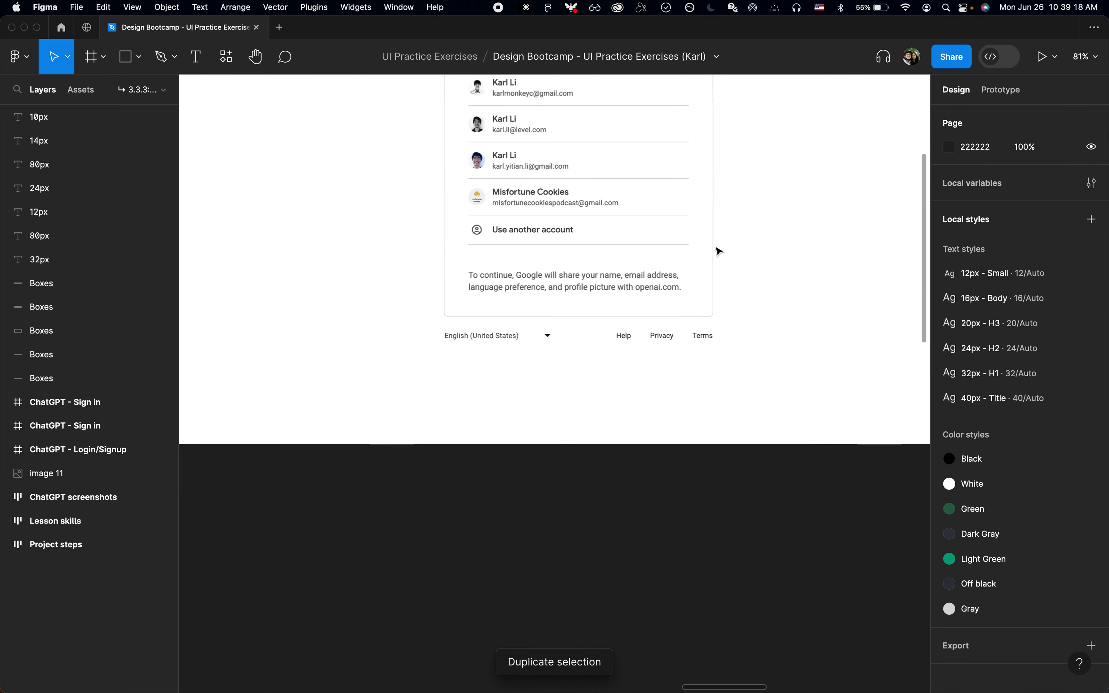
scroll(717, 250, "up", 2)
scroll(717, 250, "up", 2)
scroll(719, 249, "down", 3)
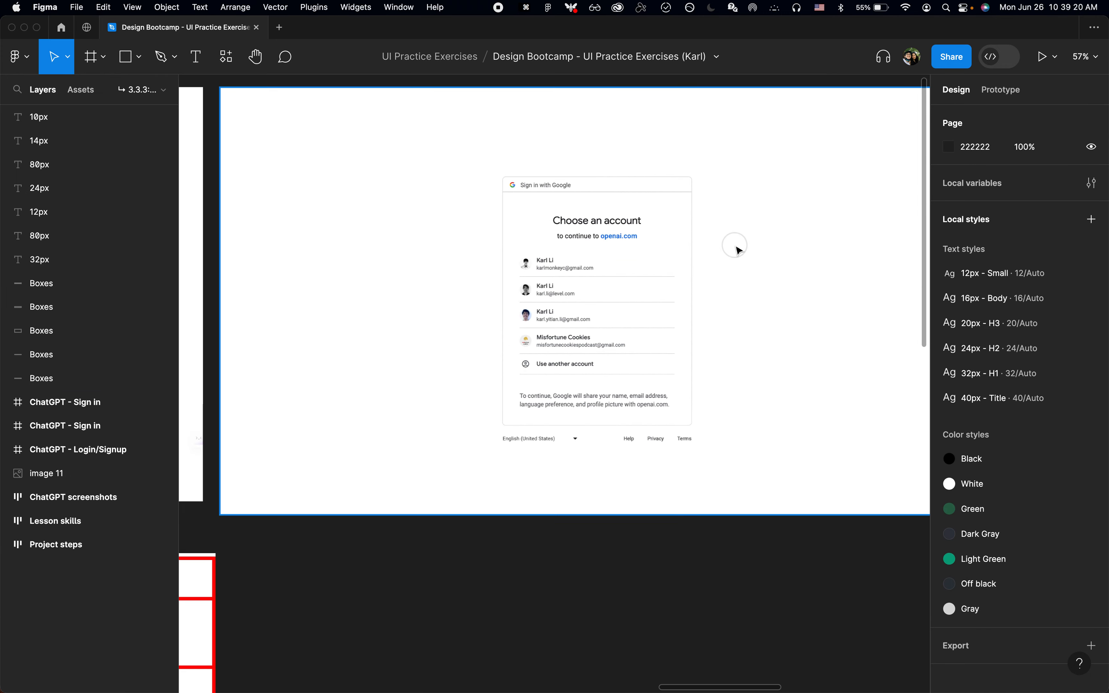
left_click(737, 250)
key("shift+2")
key("super+backslash")
key("shift+2")
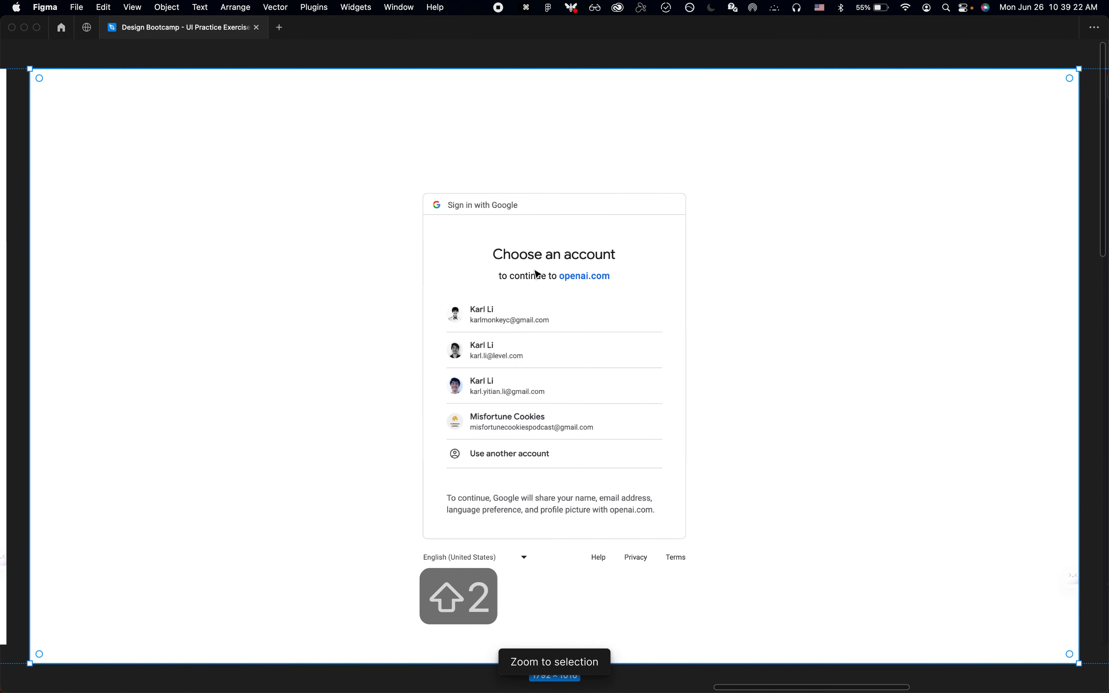
scroll(577, 334, "up", 5)
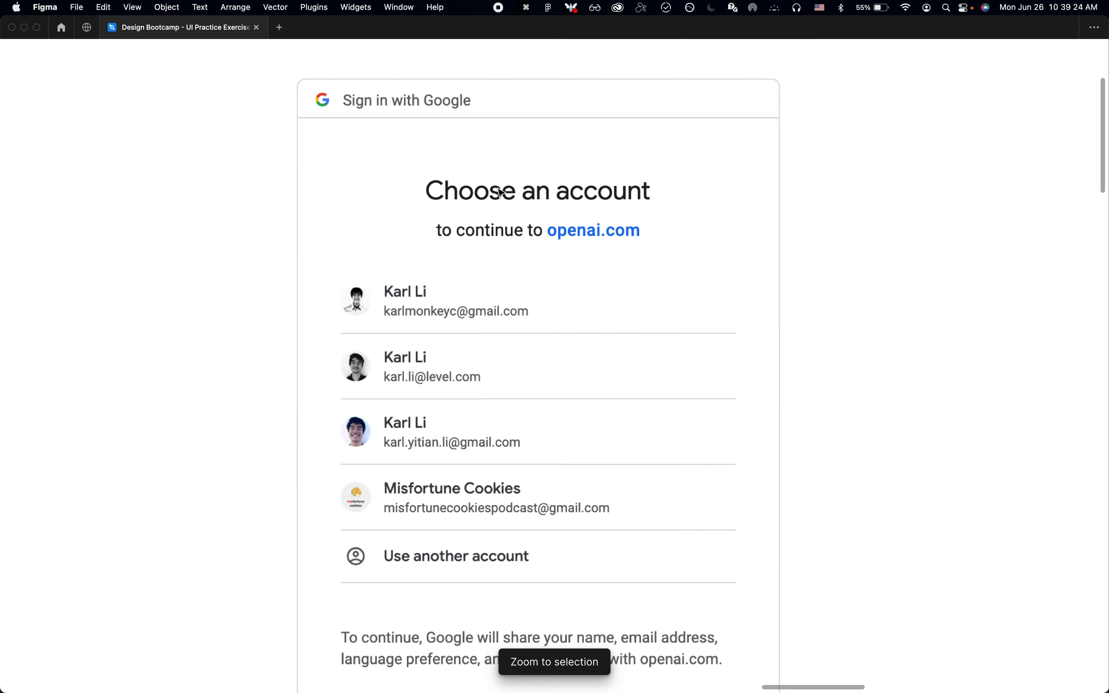
scroll(598, 200, "down", 10)
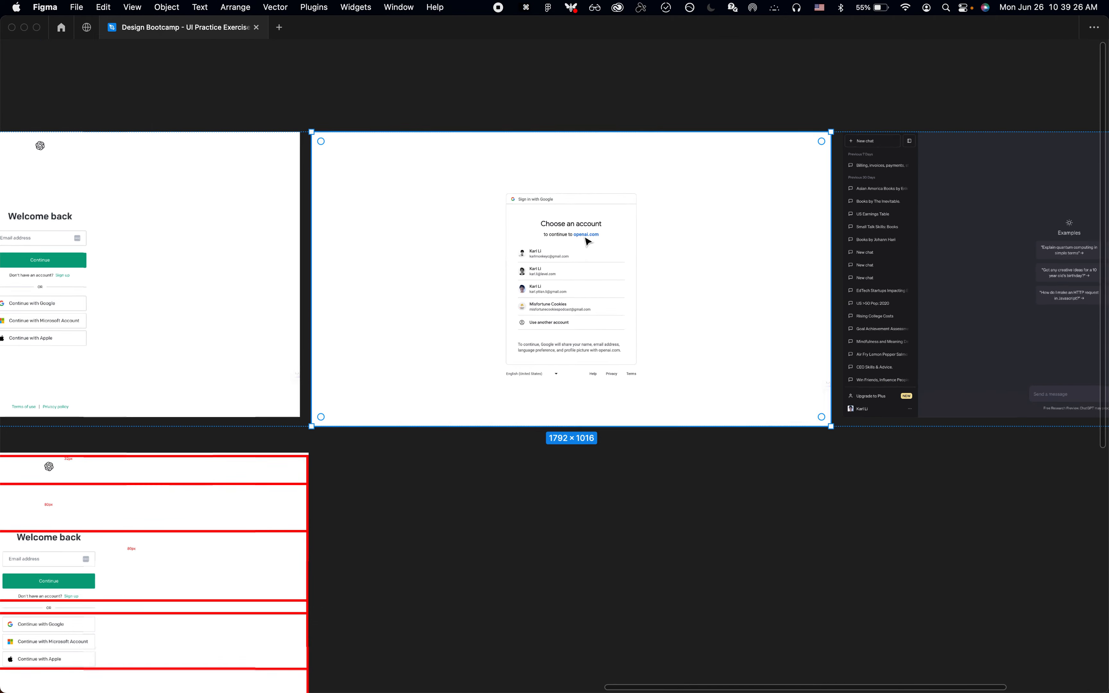
left_click(544, 559)
scroll(547, 563, "down", 1)
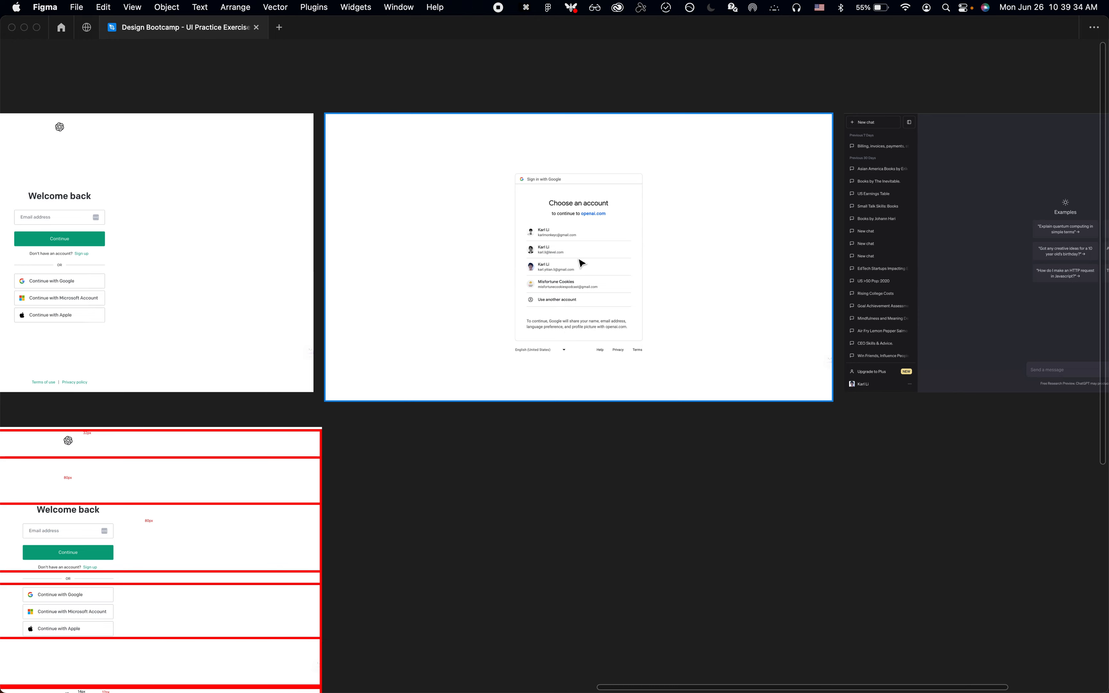
scroll(580, 262, "down", 10)
scroll(580, 263, "up", 8)
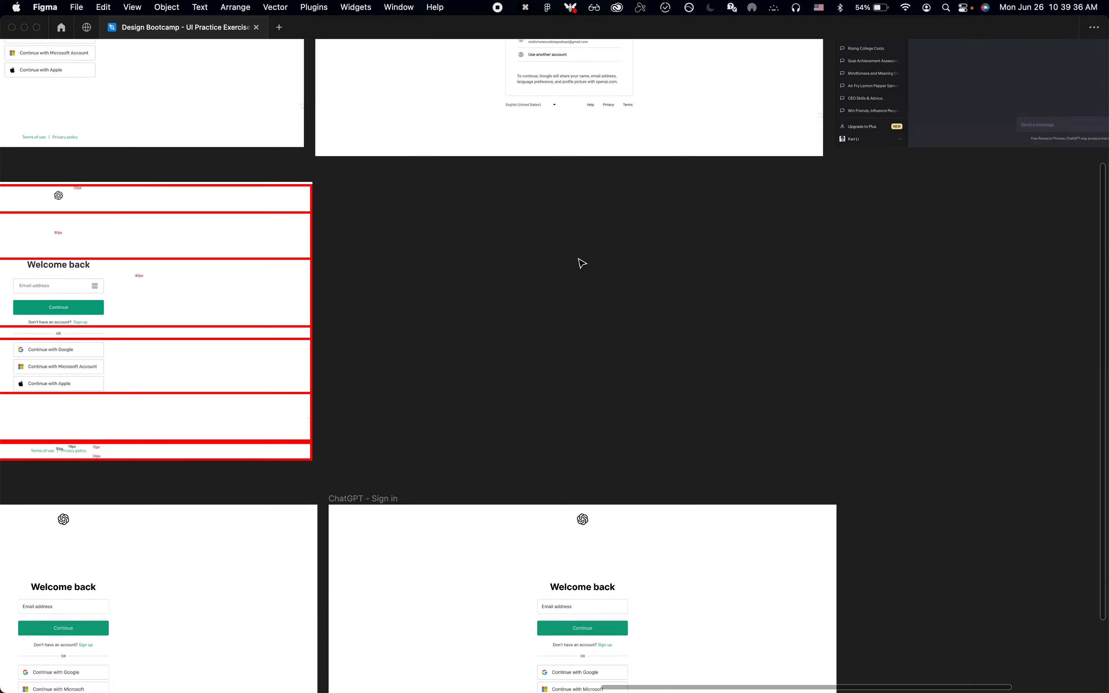
Step: Search the Figma Community for "sign in with google"
key("super+2")
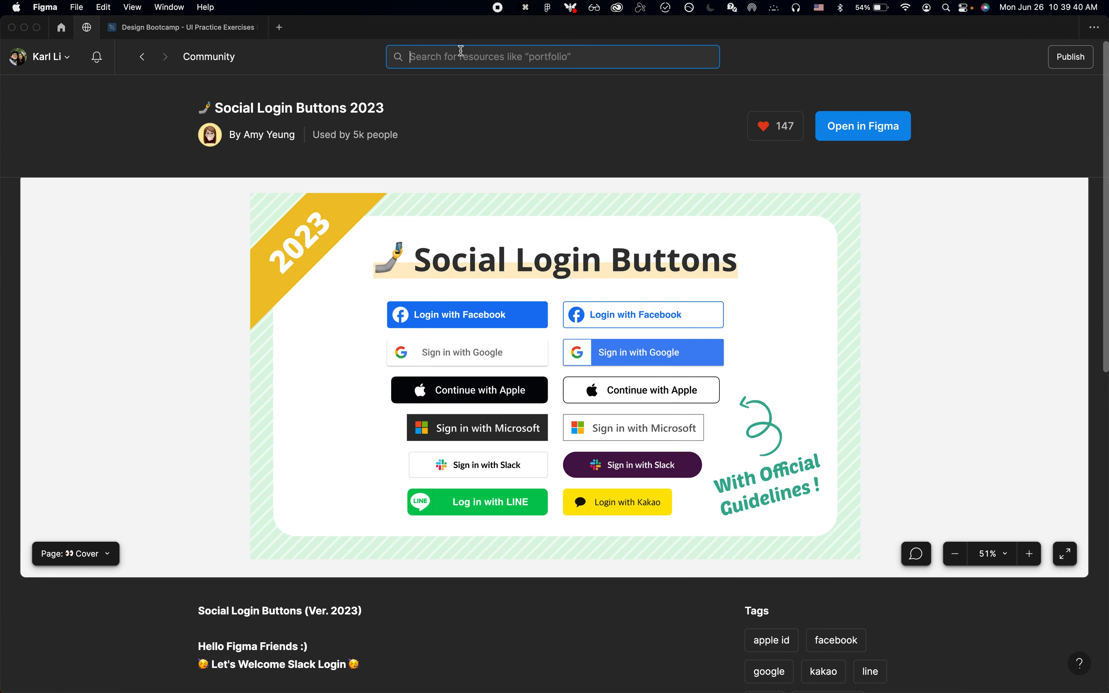
type("continue with")
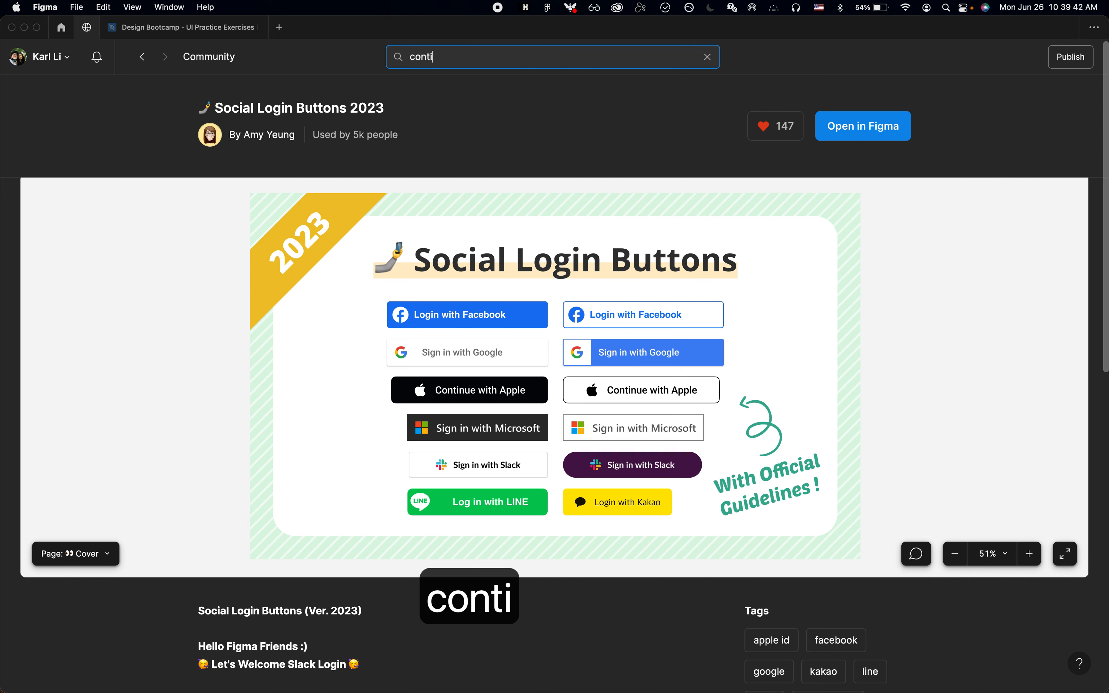
key("super+a")
type("sign in with google")
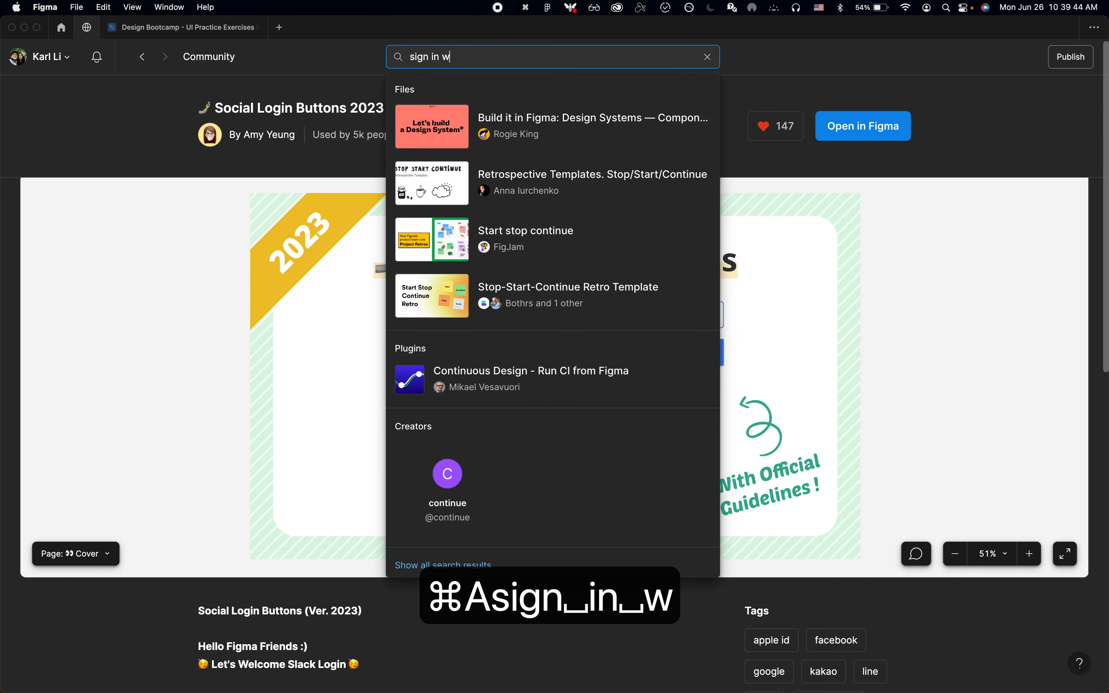
key("Return")
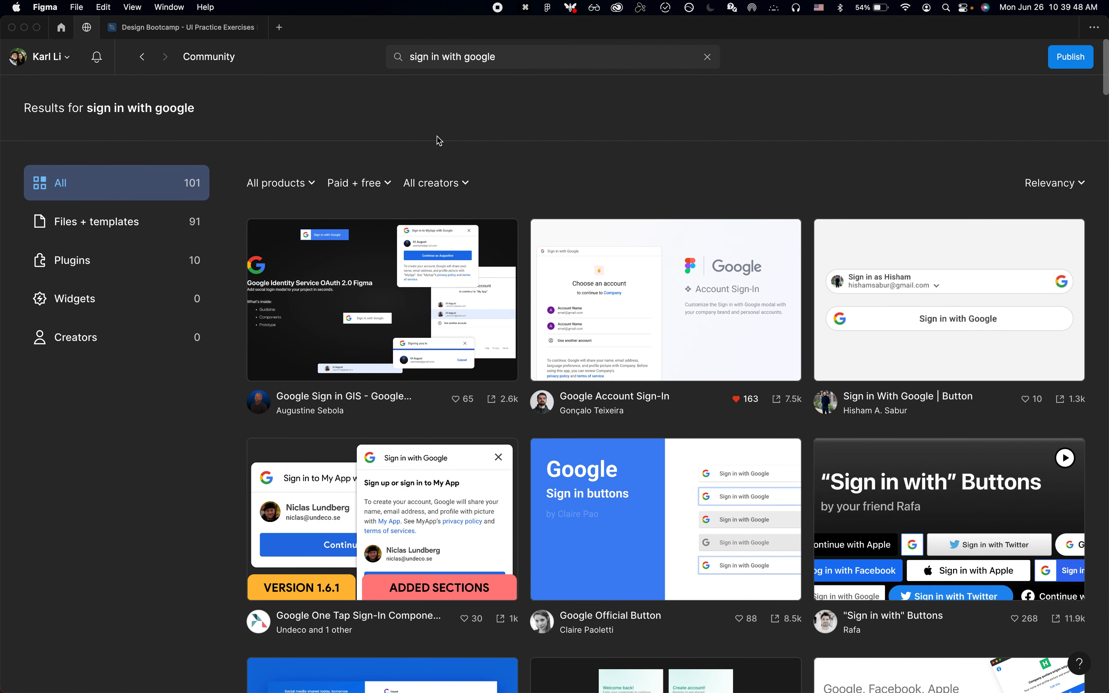
Step: Open the Google Account Sign-In community resource and look over its preview
left_click(585, 324)
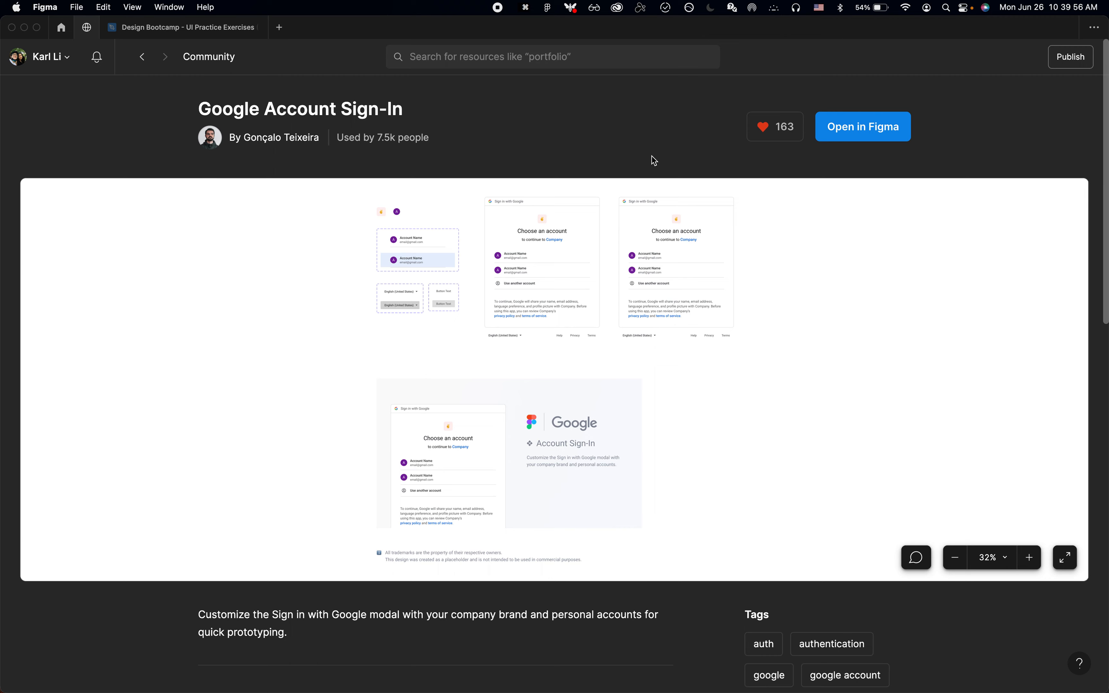
scroll(654, 161, "down", 1)
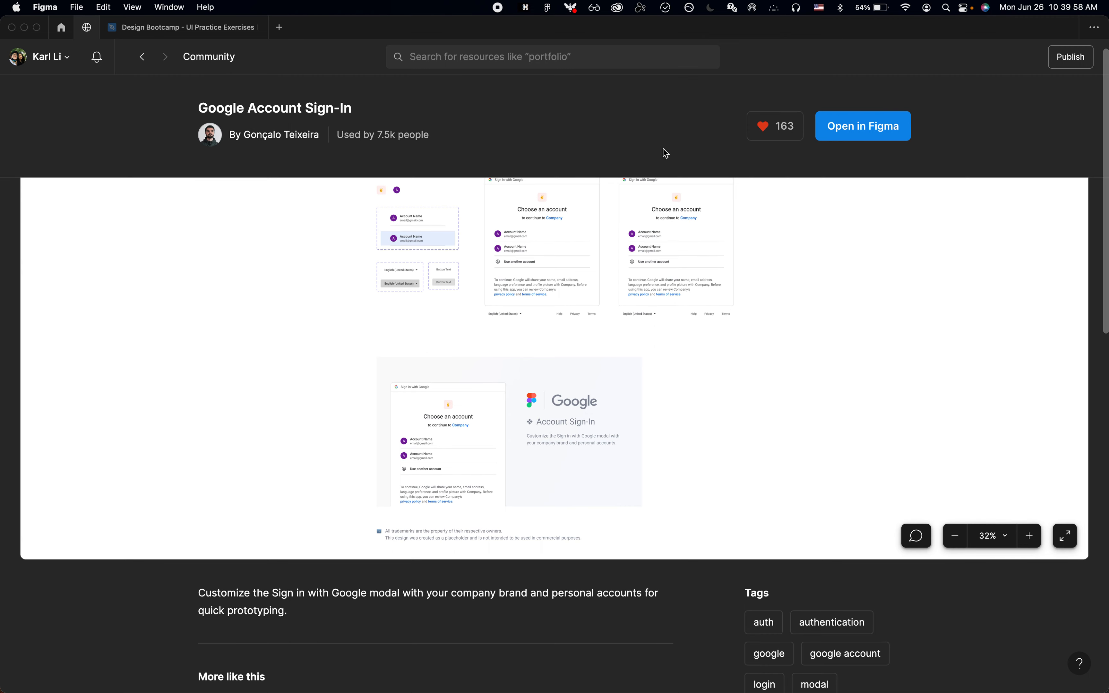
scroll(665, 153, "up", 1)
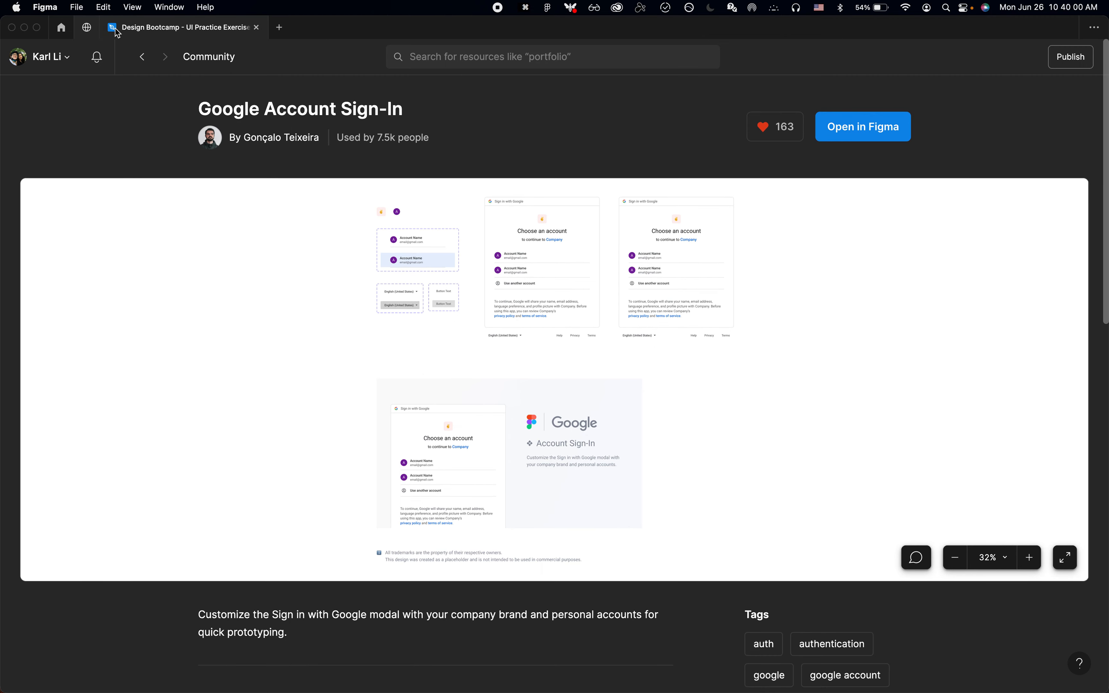
Step: Open the Google Account Sign-In (Community) file from the drafts
left_click(61, 27)
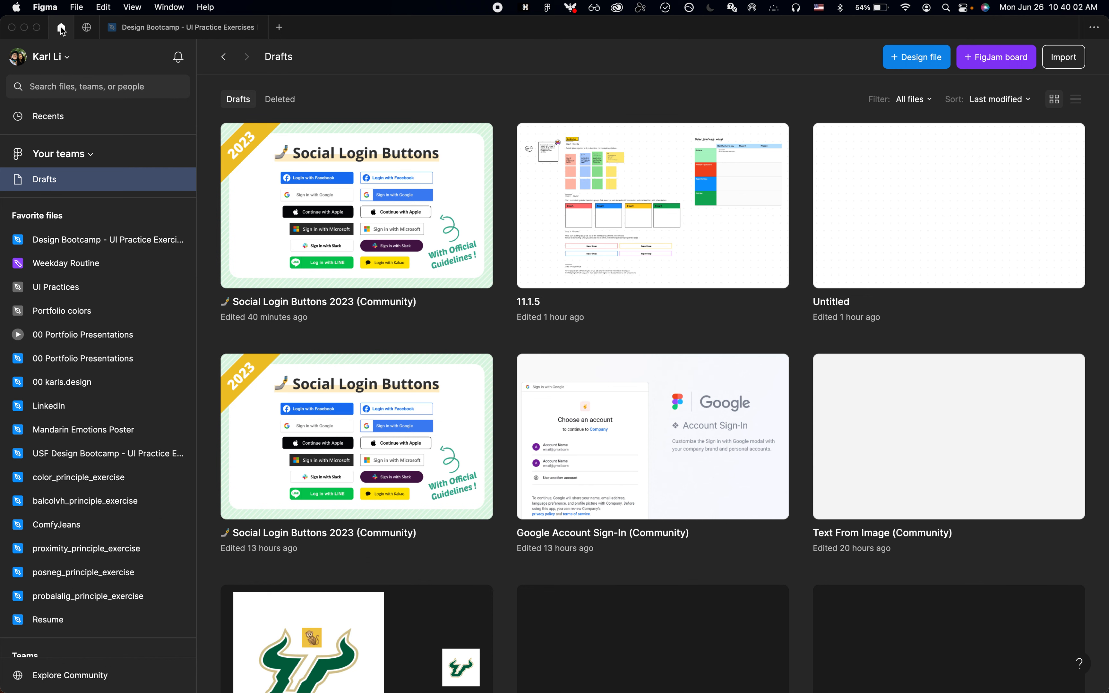
double_click(644, 428)
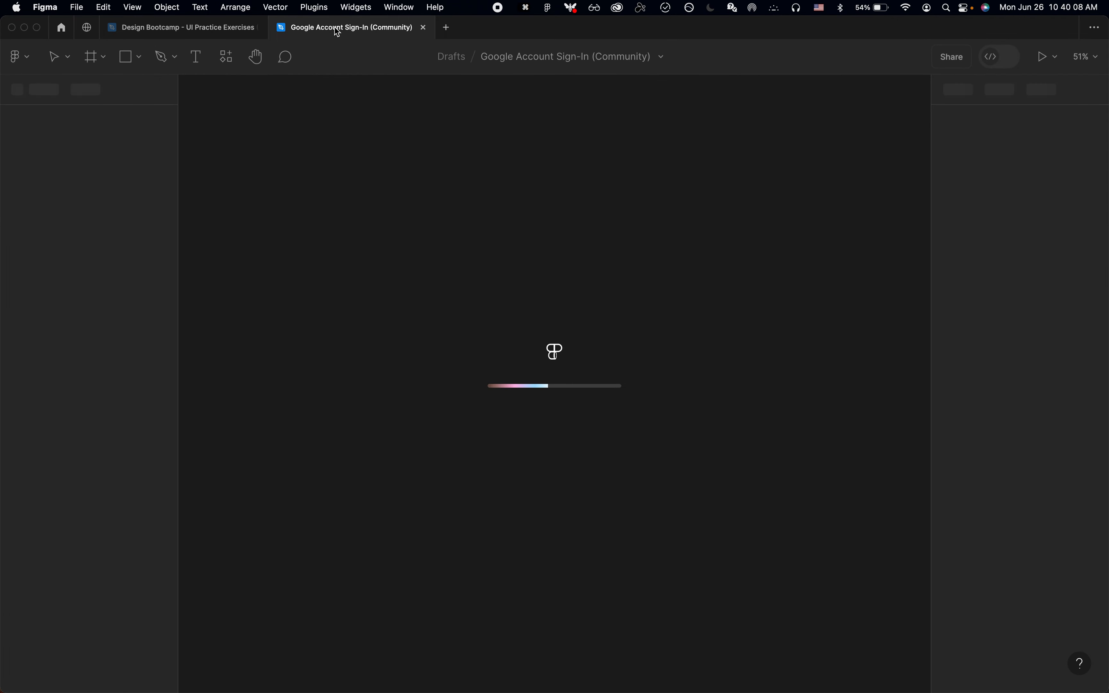
scroll(374, 225, "up", 2)
scroll(373, 224, "right", 2)
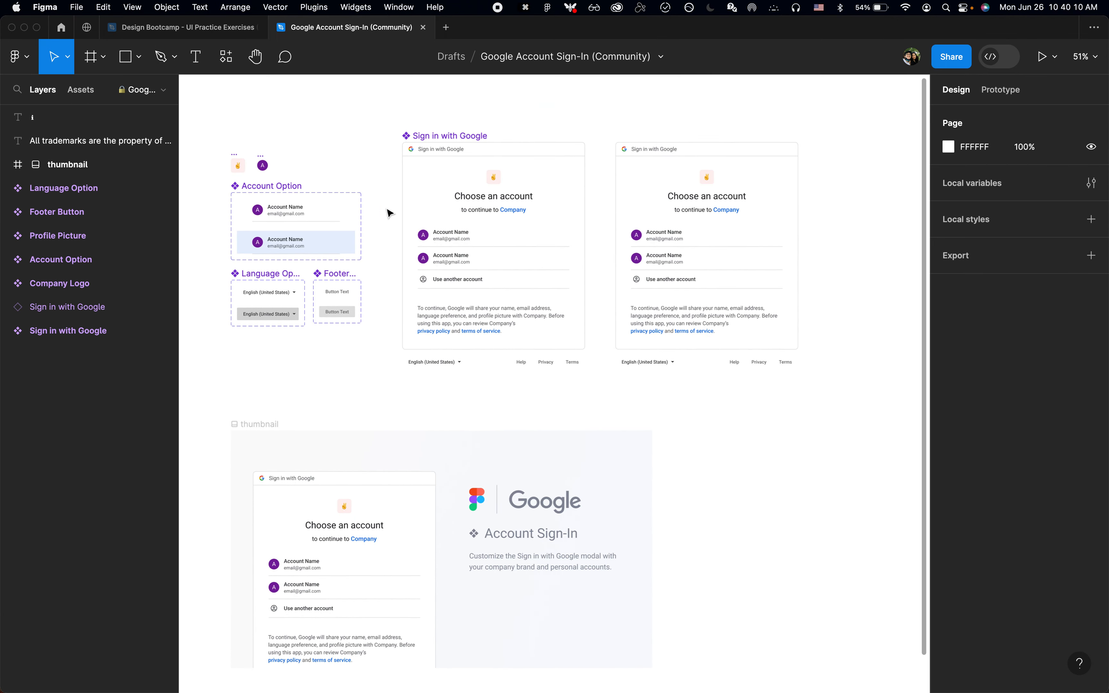
Step: Copy the Sign in with Google instance beside the main component
left_click(475, 145)
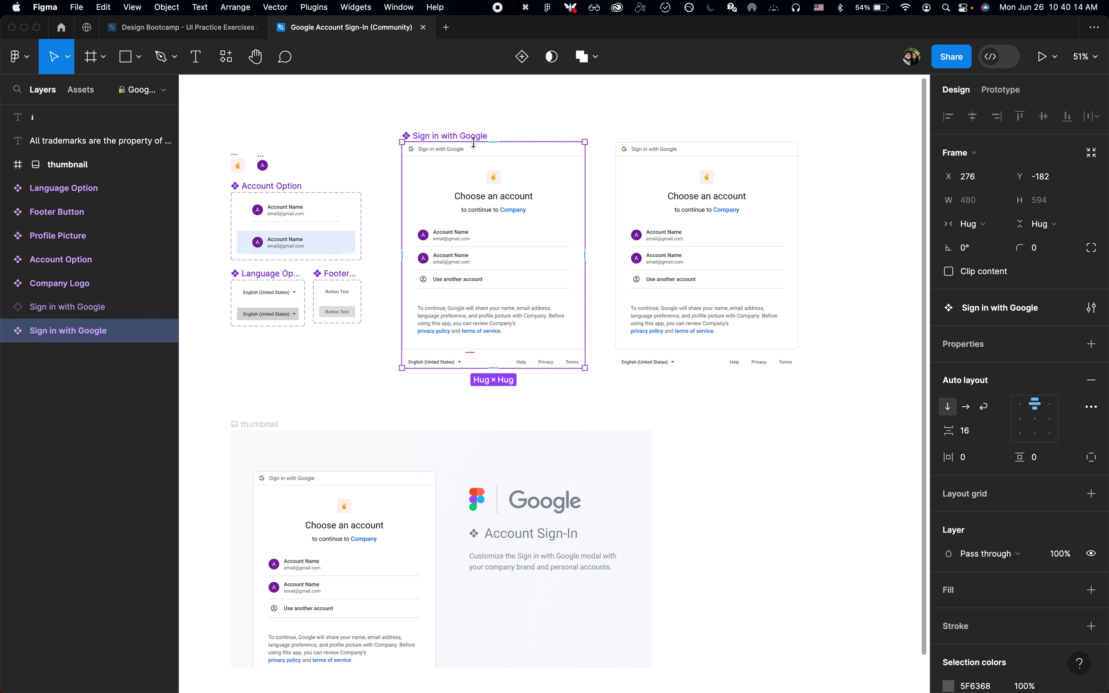
left_click(630, 177)
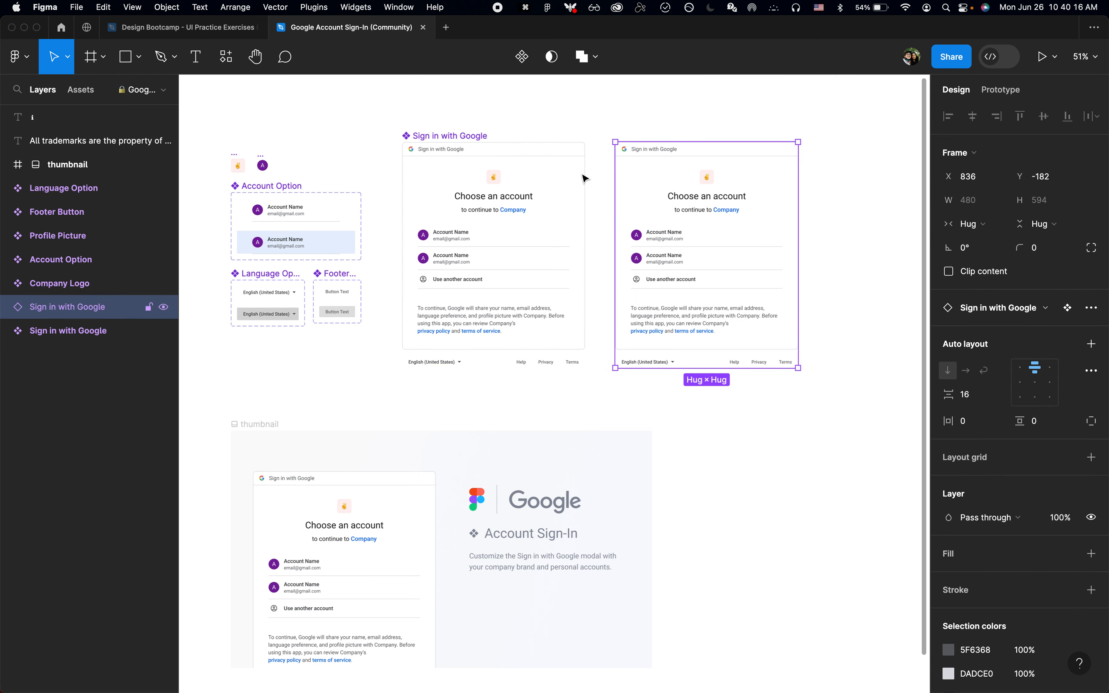
left_click(545, 178)
left_click(678, 192)
key("super+c")
scroll(678, 193, "up", 5)
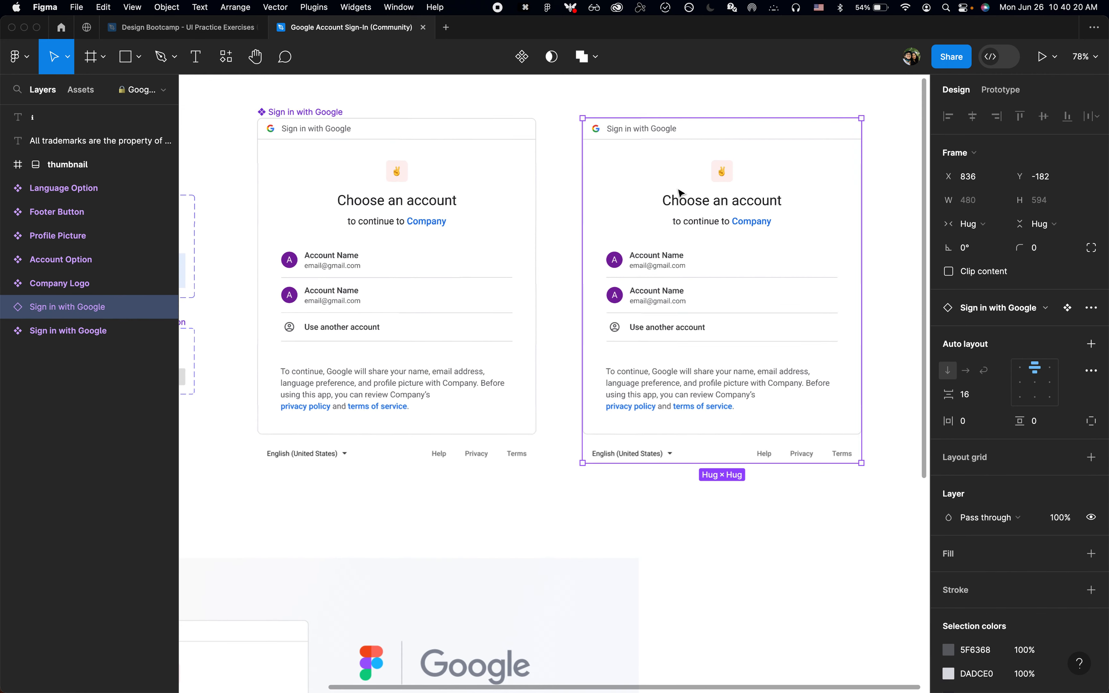
Step: Return to the Design Bootcamp - UI Practice Exercises file and bring up the duplicated ChatGPT - Sign in frame
left_click(190, 30)
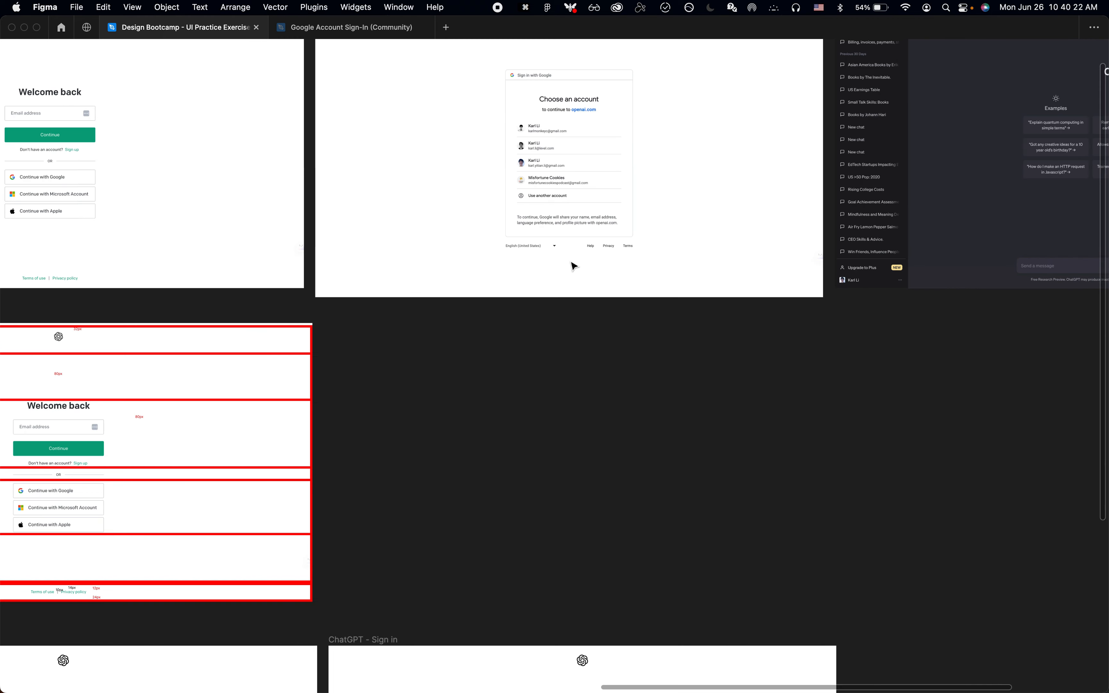
scroll(571, 264, "down", 6)
scroll(547, 489, "down", 3)
scroll(546, 486, "up", 4)
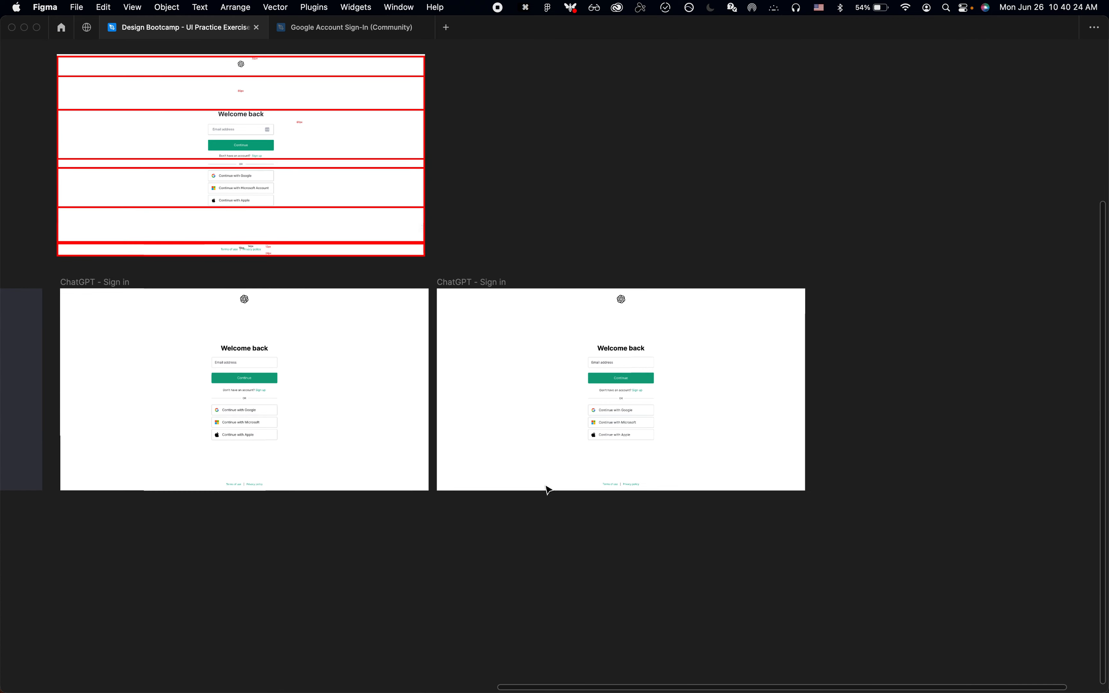
scroll(546, 486, "up", 1)
scroll(494, 339, "up", 4)
scroll(494, 339, "down", 2)
scroll(498, 344, "down", 2)
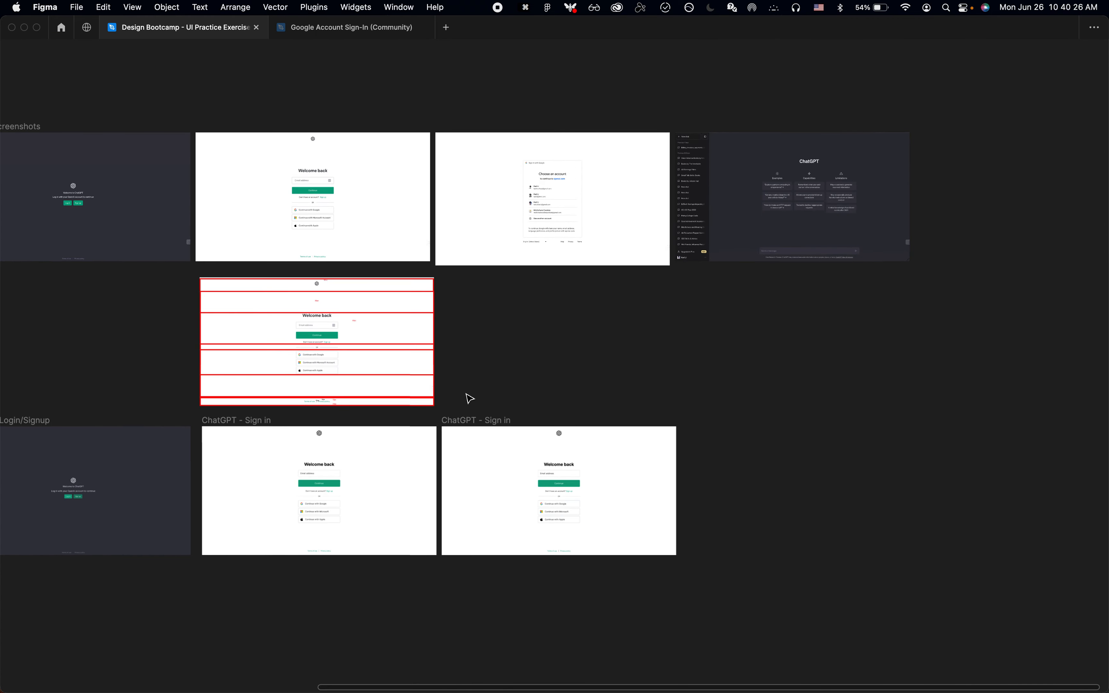
Step: Rename the duplicated ChatGPT - Sign in frame as "ChatGPT - Sign in with Google"
left_click(463, 420)
key("super+r")
key("alt+BackSpace")
key("alt+BackSpace")
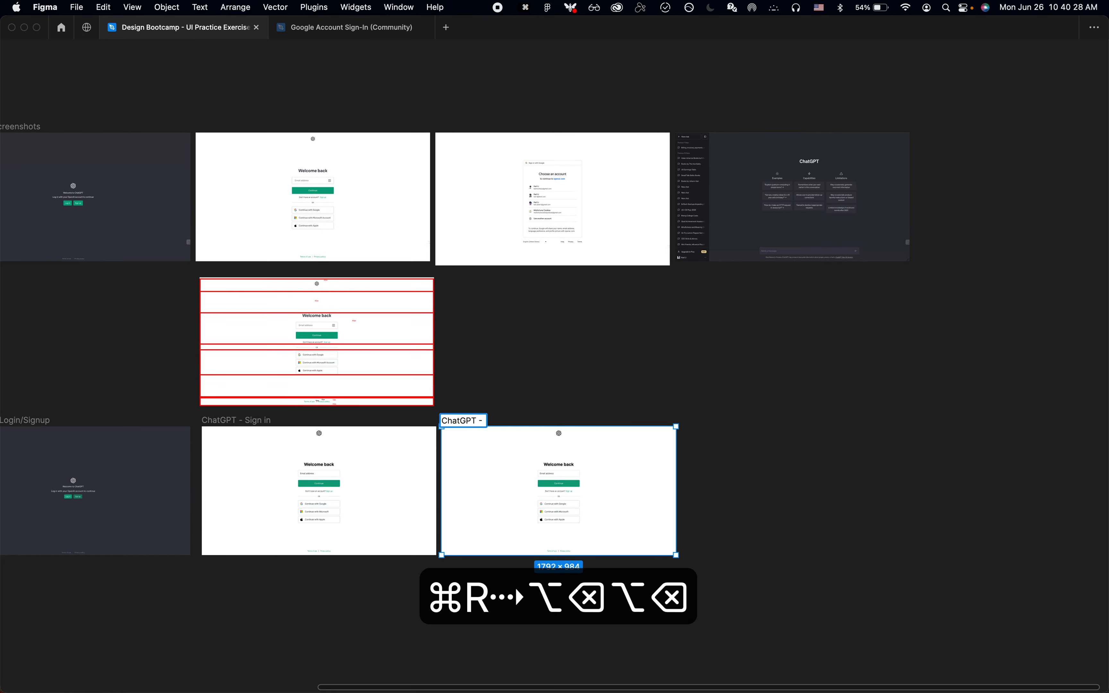
type("Continue with Google")
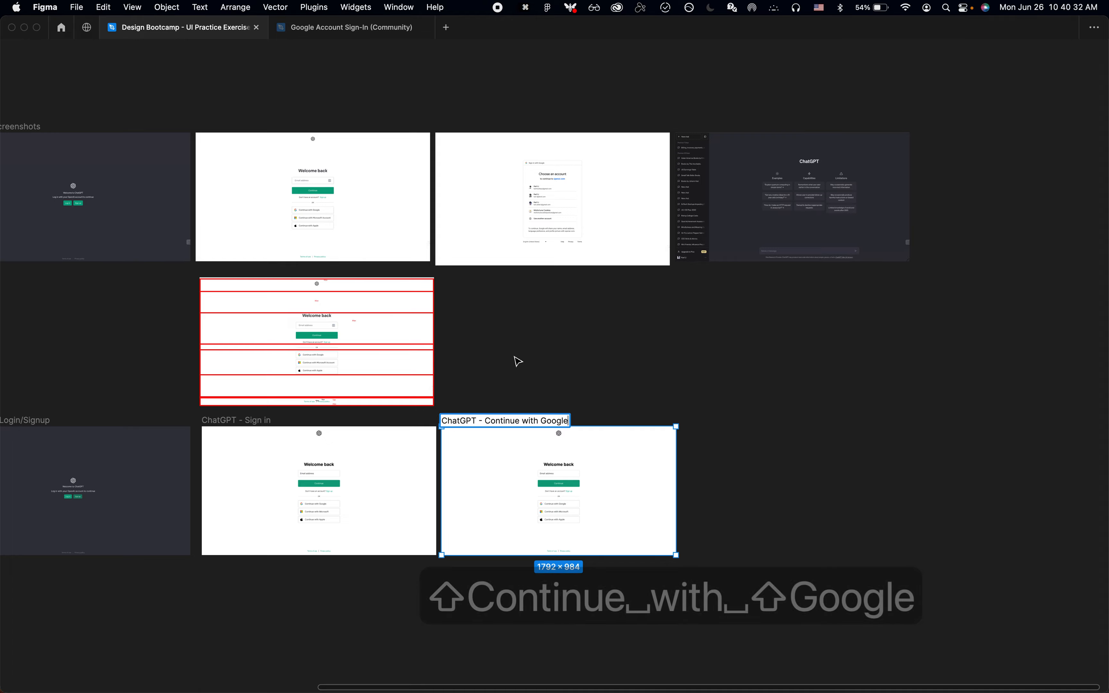
scroll(518, 362, "up", 5)
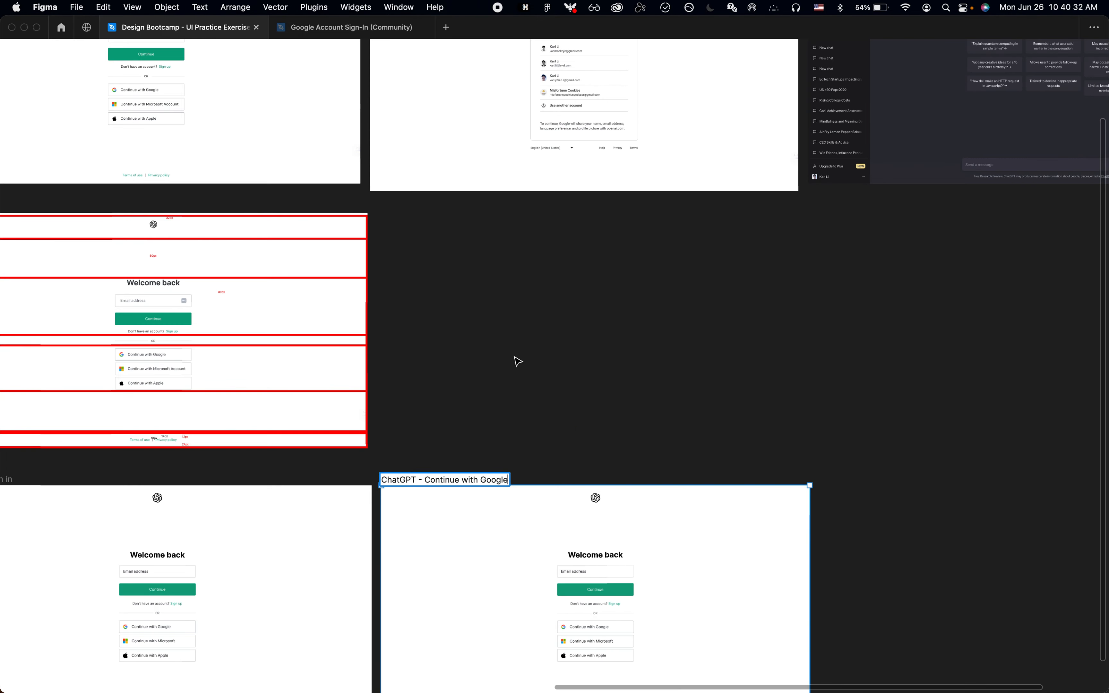
scroll(518, 362, "up", 3)
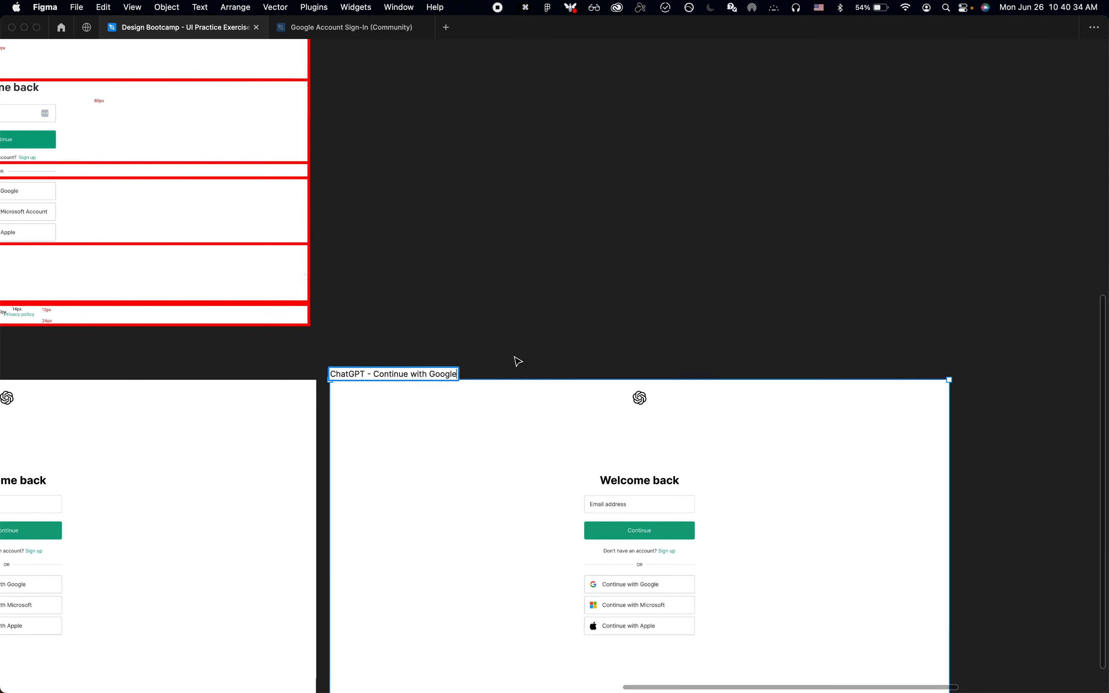
key("alt+Left")
key("alt+BackSpace")
key("alt+BackSpace")
type("Sign in with")
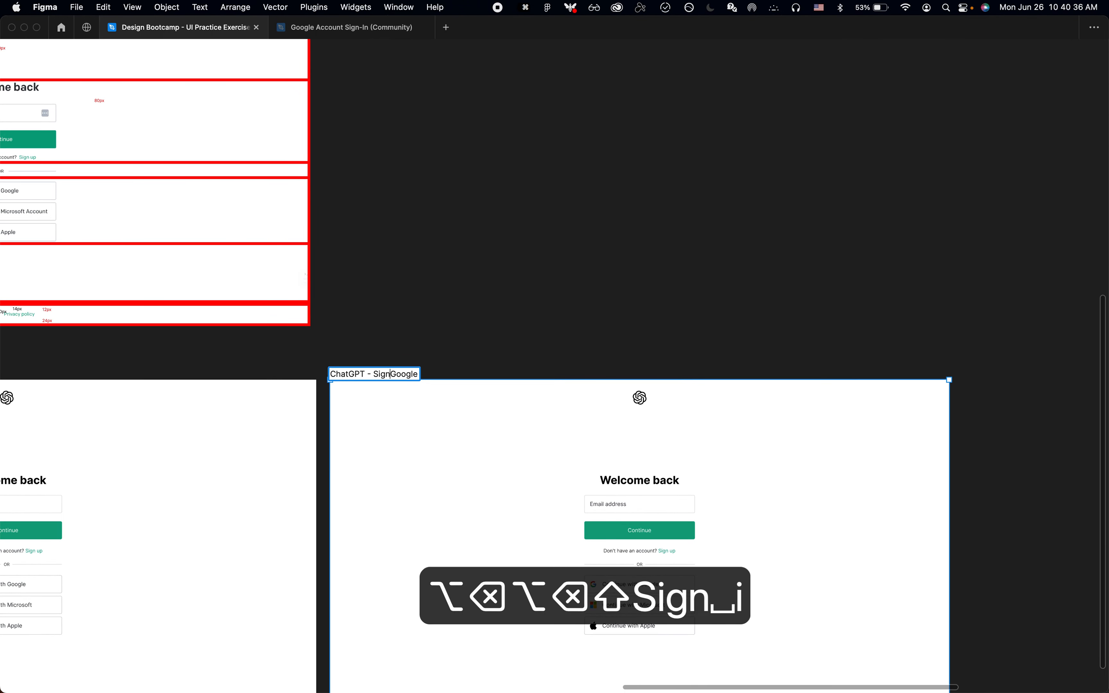
key("Return")
left_click(682, 328)
Step: Delete the Welcome back form, the logo and the footer links from the ChatGPT - Sign in with Google frame
scroll(642, 316, "down", 5)
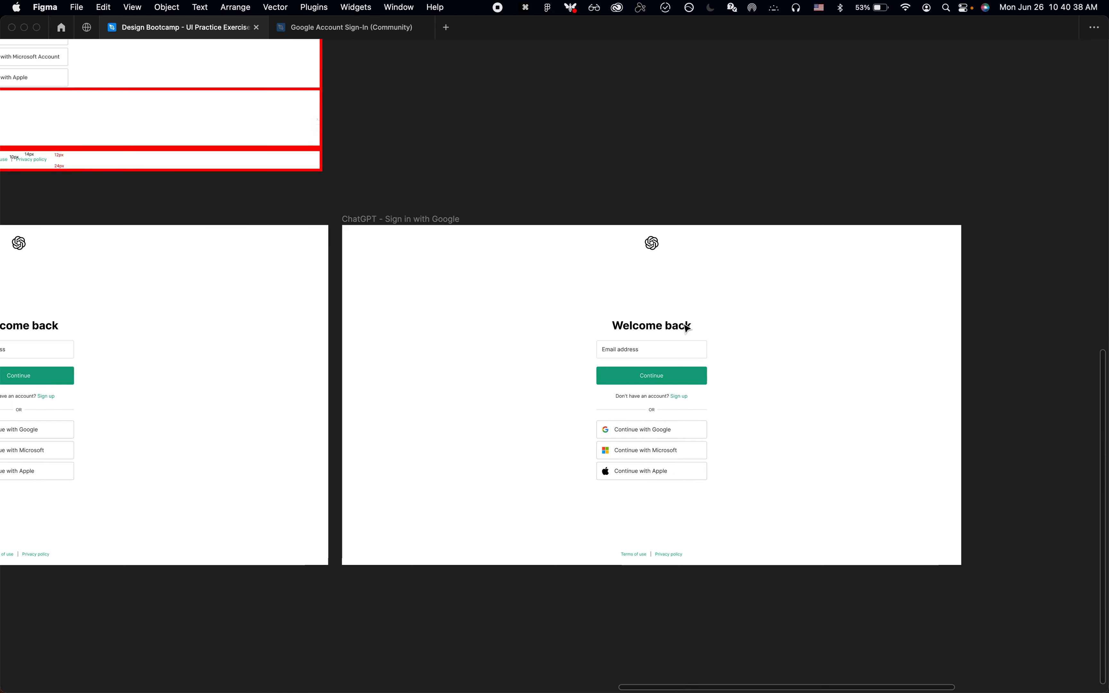
left_click(625, 334)
key("BackSpace")
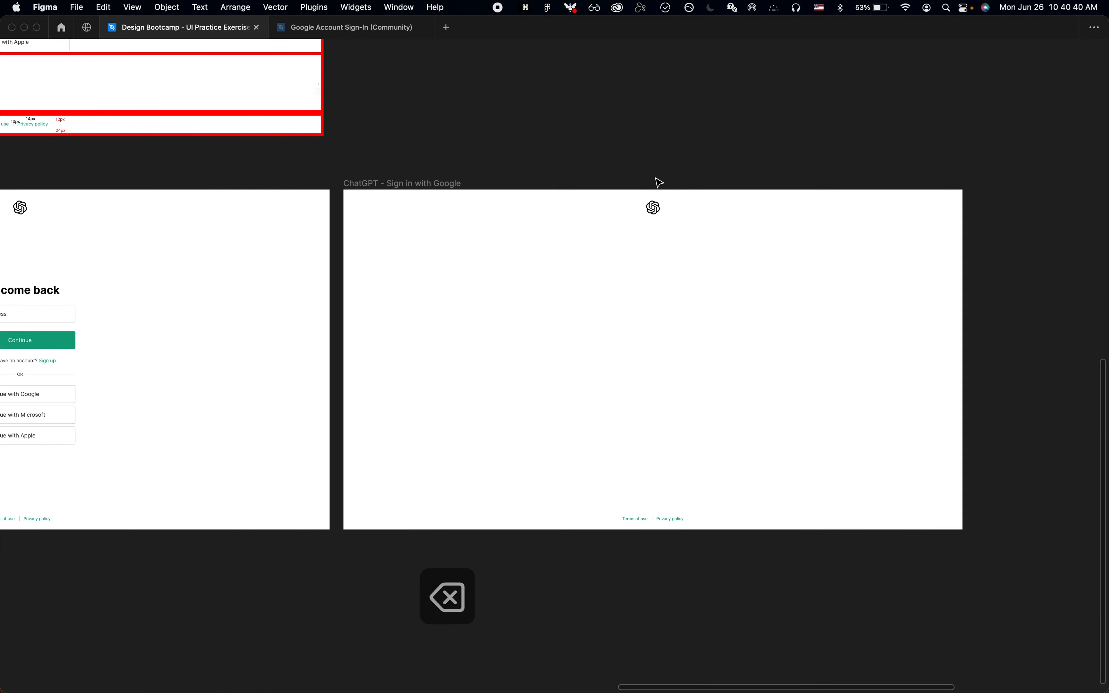
scroll(658, 182, "up", 10)
scroll(658, 202, "down", 6)
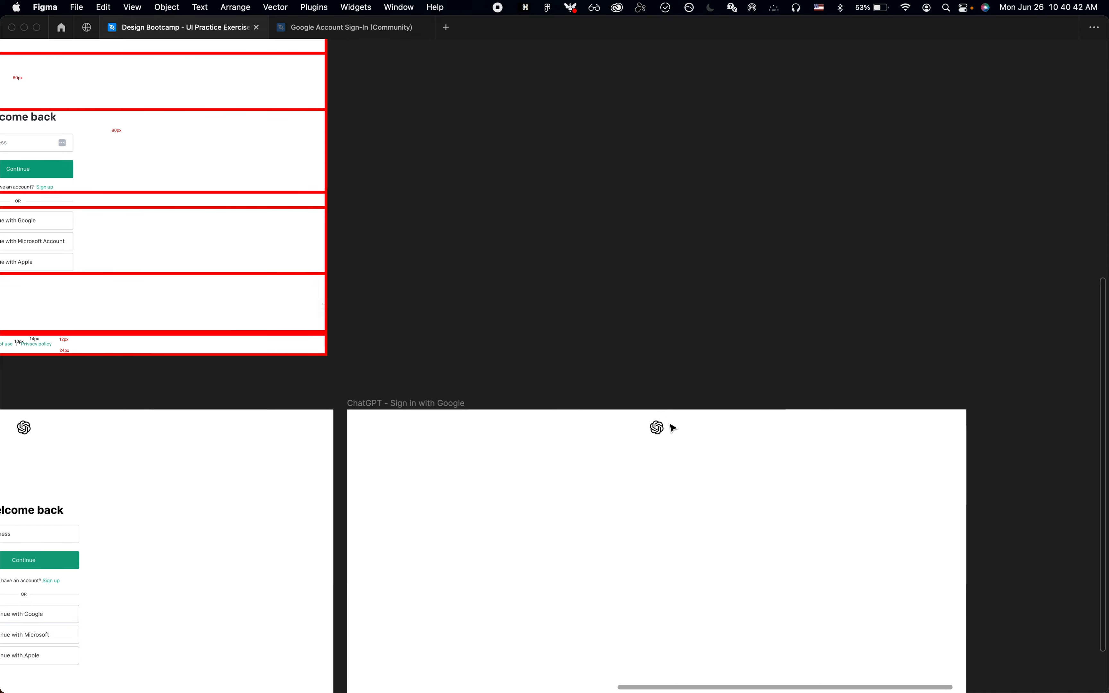
left_click(672, 428)
key("BackSpace")
scroll(672, 428, "down", 4)
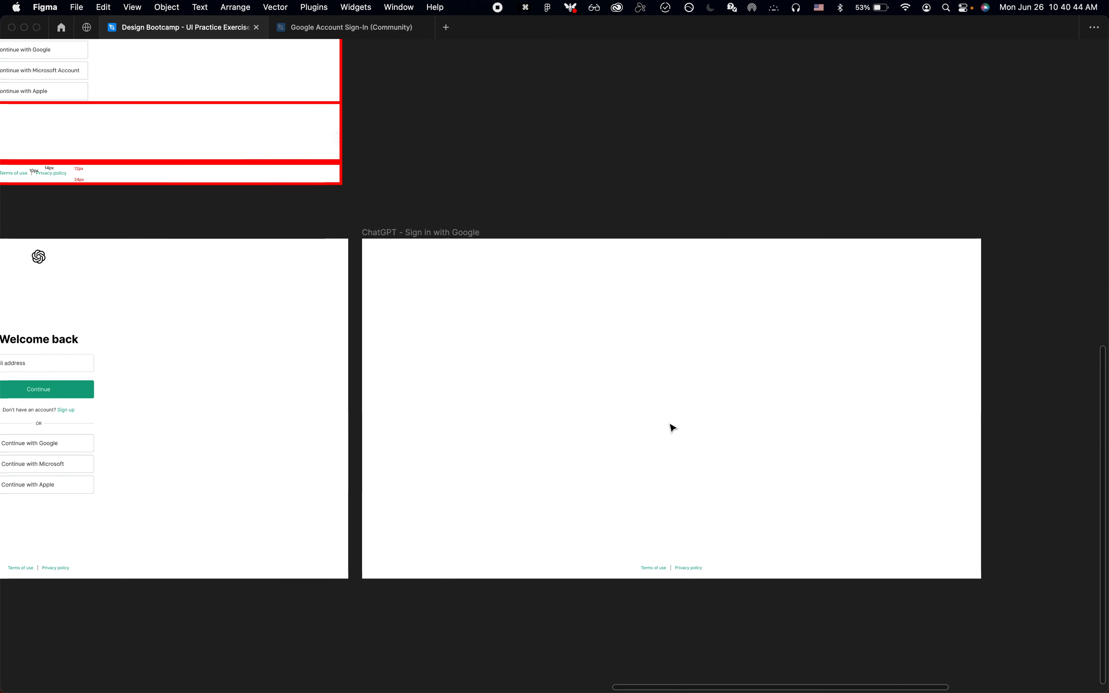
left_click(673, 568)
key("BackSpace")
Step: Paste the copied Google account chooser card into the ChatGPT - Sign in with Google frame
left_click(436, 235)
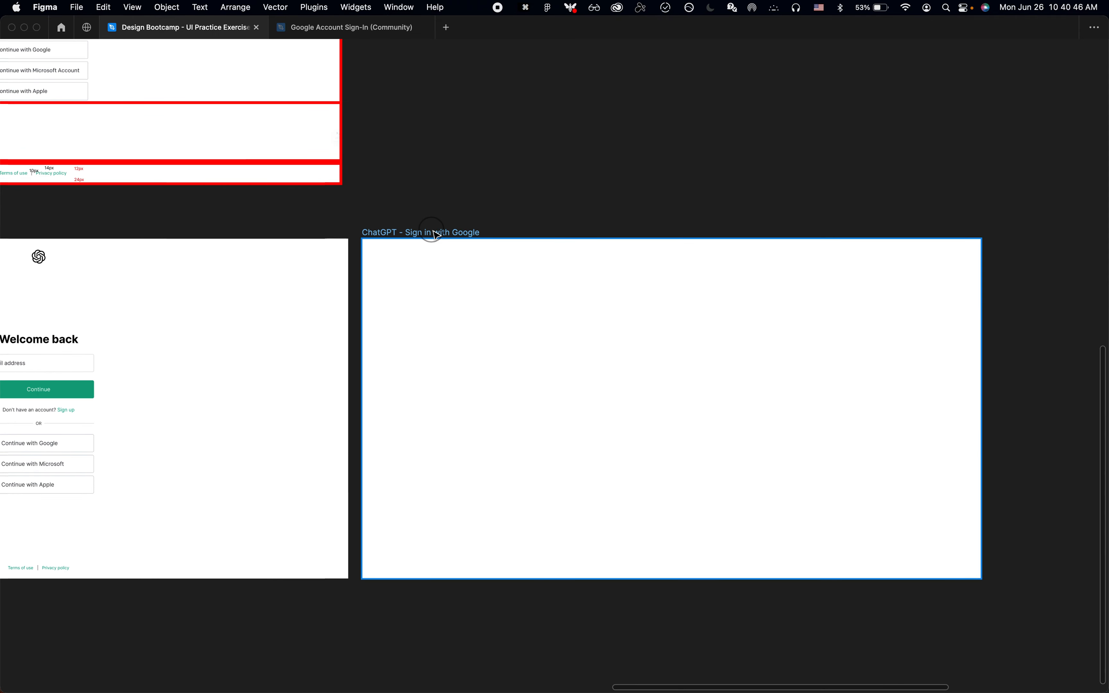
key("super+v")
scroll(761, 327, "up", 3)
scroll(765, 334, "down", 3)
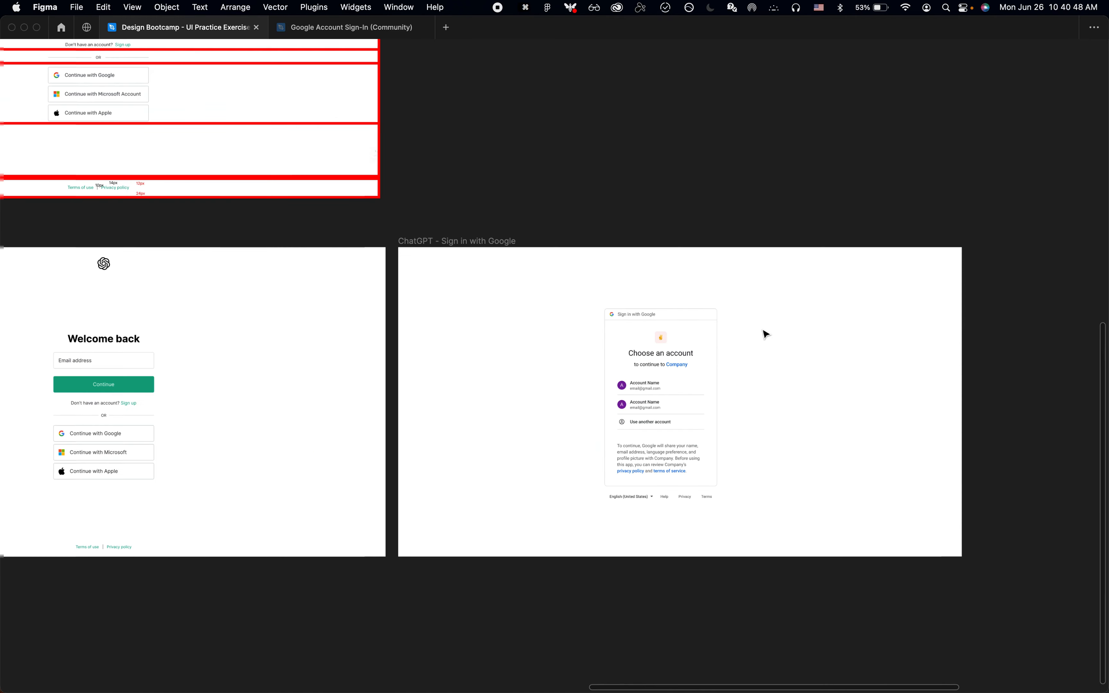
Step: Compare the pasted account chooser card with the original "Choose an account" screenshot
scroll(763, 330, "down", 2)
scroll(763, 330, "up", 9)
scroll(697, 208, "down", 2)
scroll(697, 208, "right", 1)
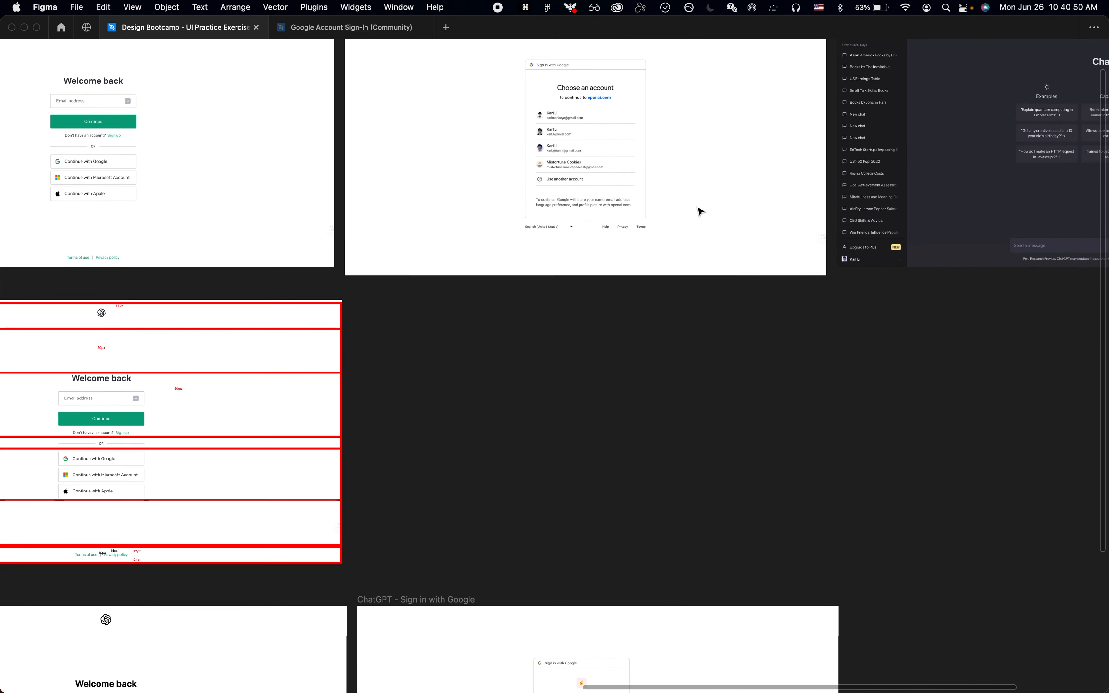
scroll(635, 455, "down", 5)
left_click(602, 512)
scroll(601, 512, "up", 1)
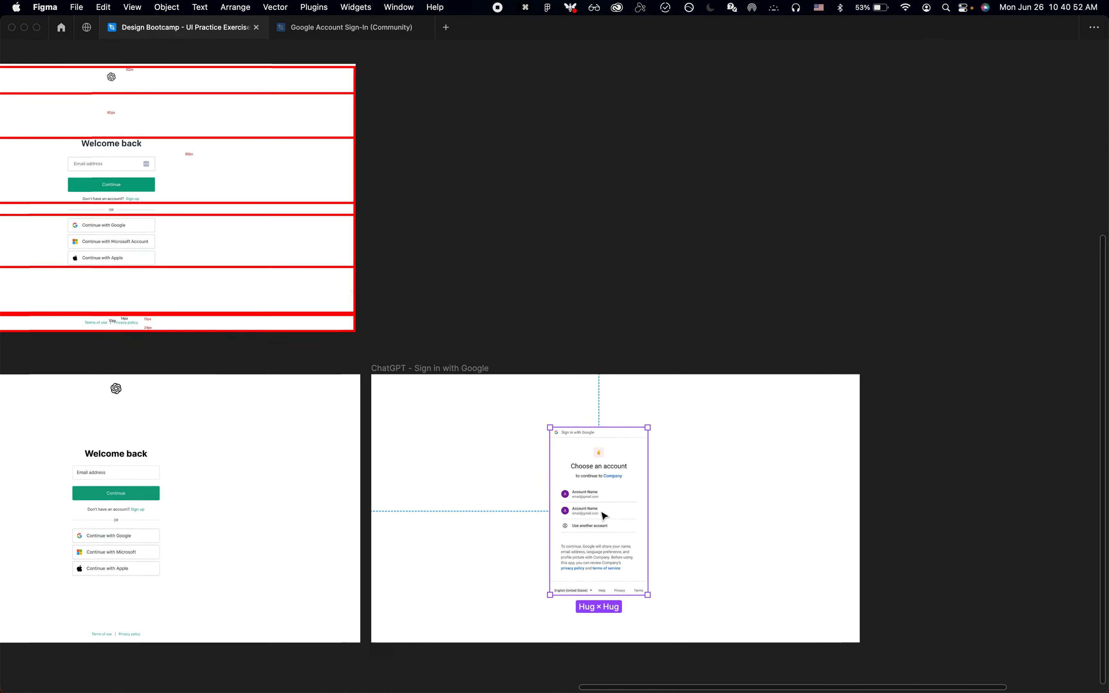
scroll(604, 515, "up", 4)
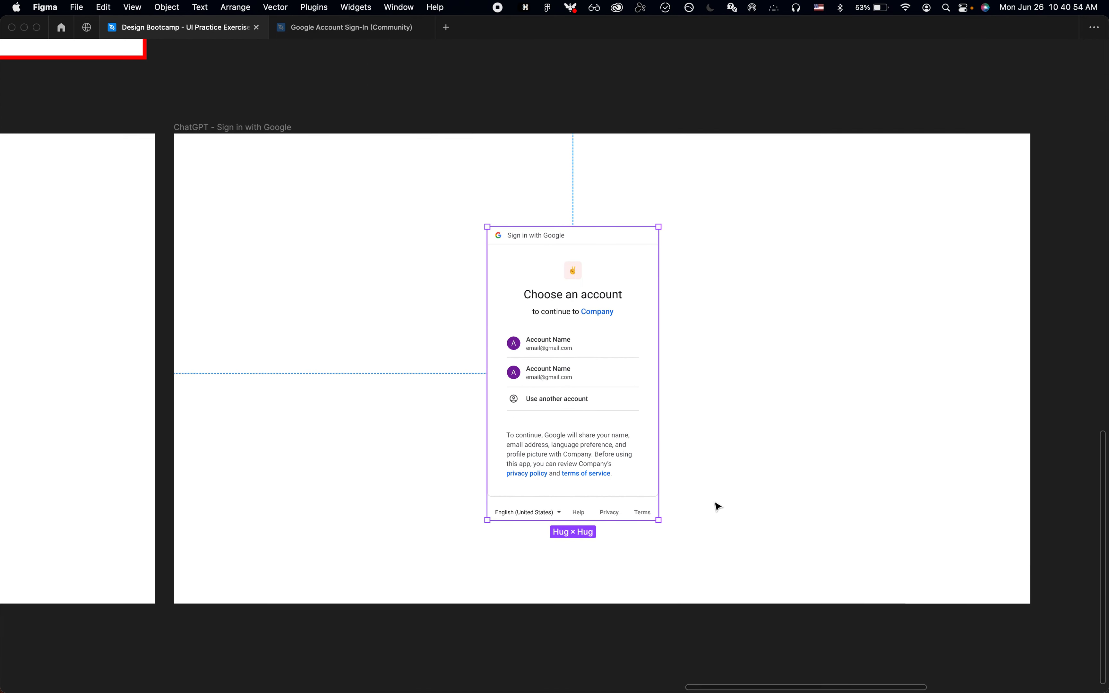
Step: Switch to Google Chrome and open the Google account chooser from the OpenAI login page, with the bookmarks bar hidden
mouse_move(428, 691)
left_click(303, 668)
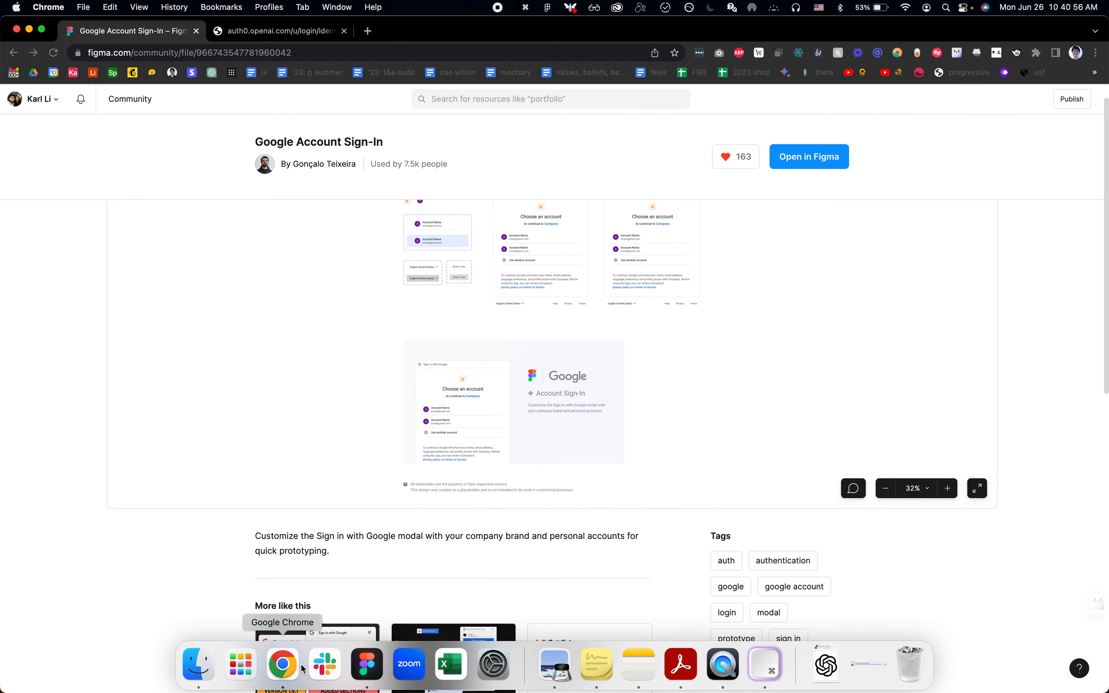
left_click(289, 31)
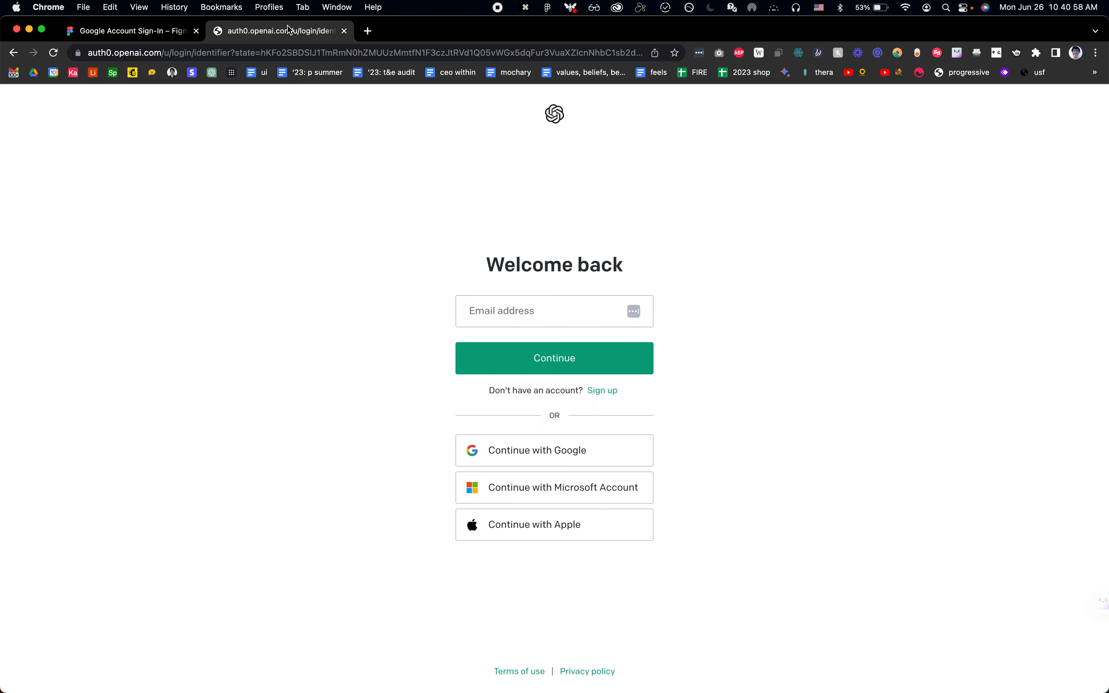
left_click(533, 460)
key("shift+super+b")
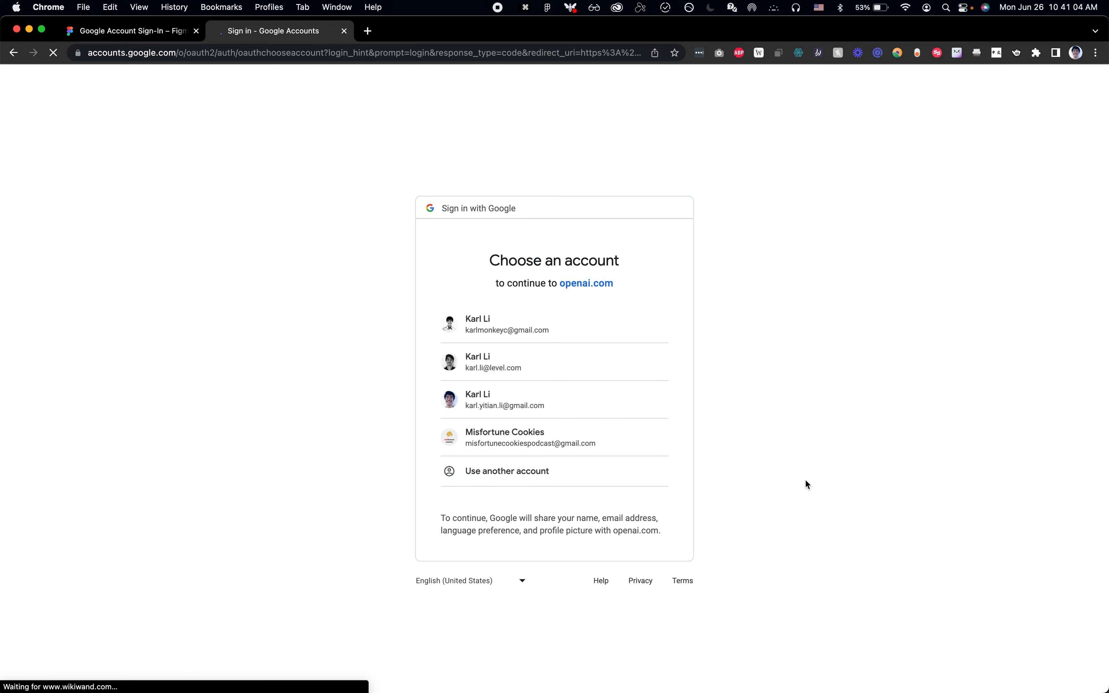
Step: Inspect the account chooser card's width in Chrome and, back in Figma, set the Sign in with Google card to a fixed width of 448
key("shift+super+c")
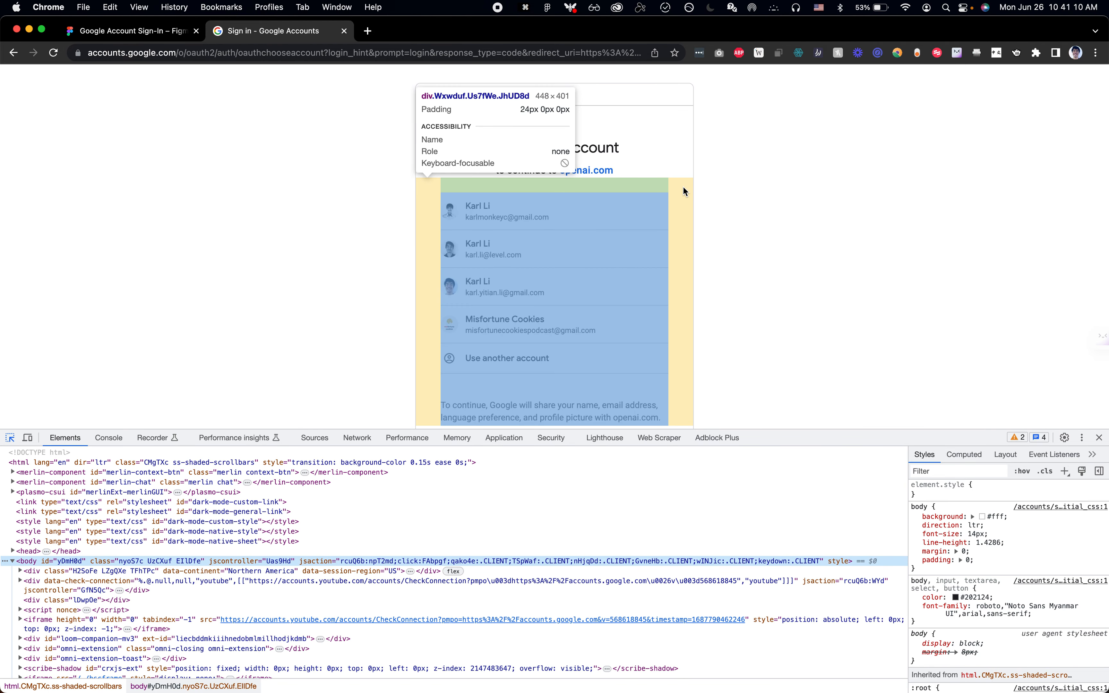
key("super+Tab")
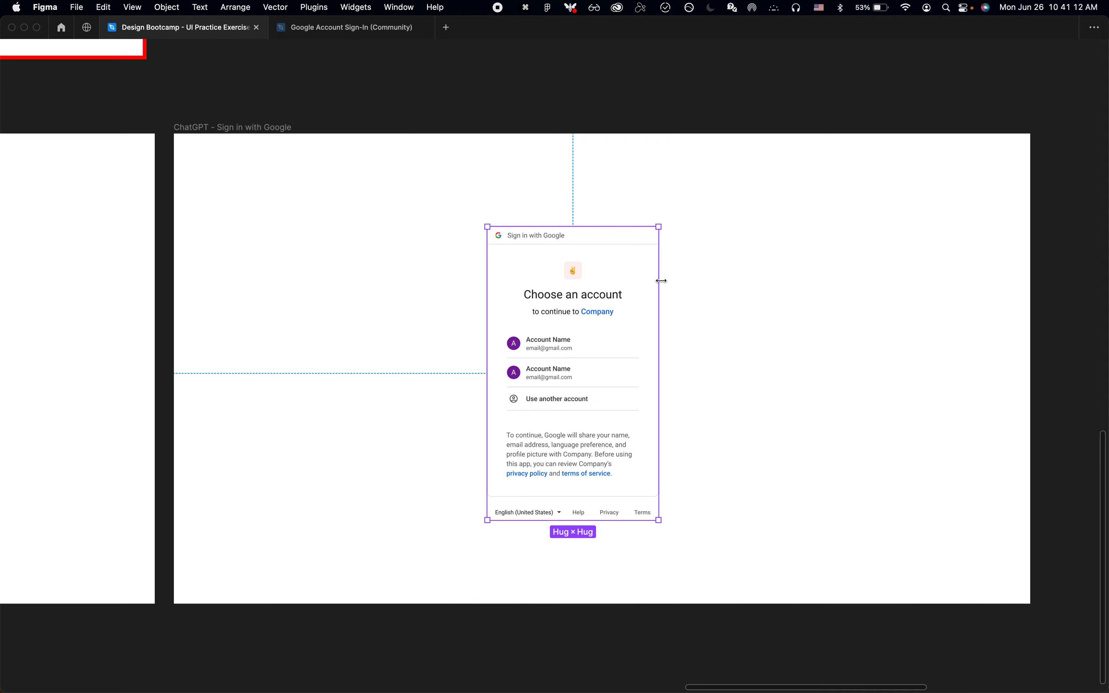
key("super+period")
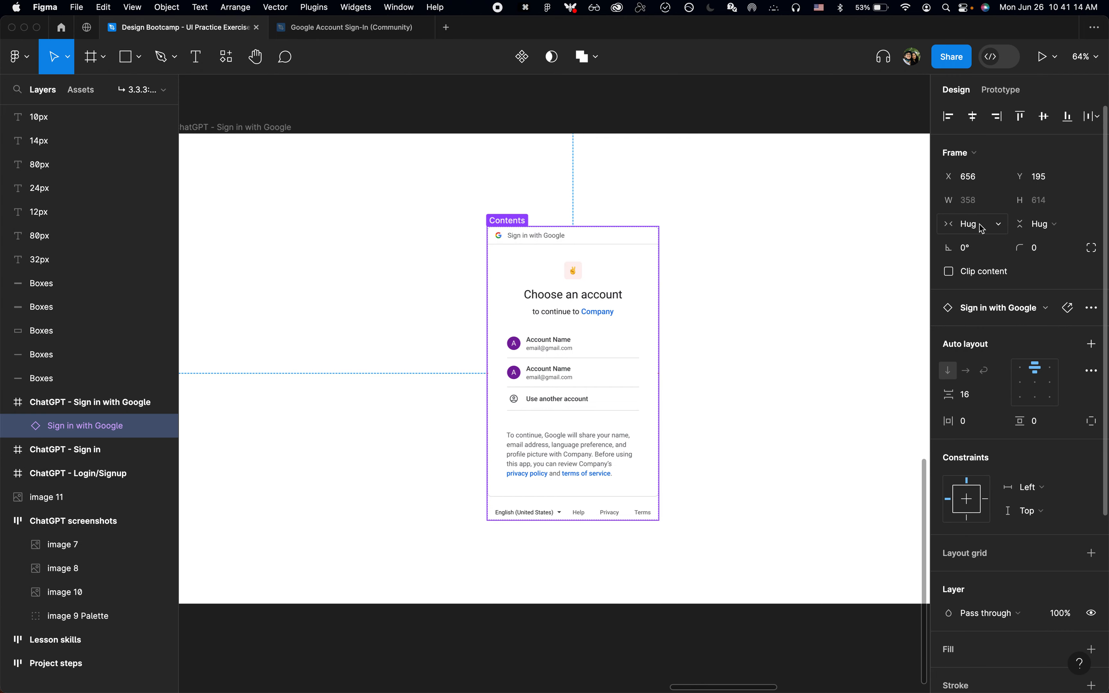
left_click(981, 228)
left_click(988, 208)
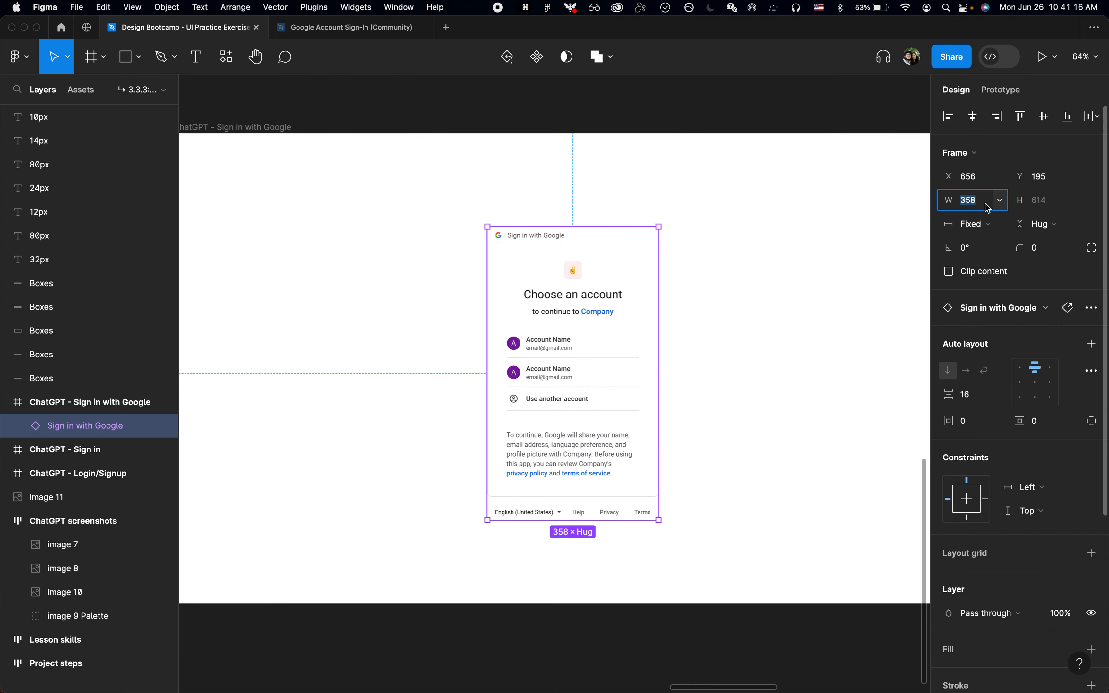
type("448")
key("Return")
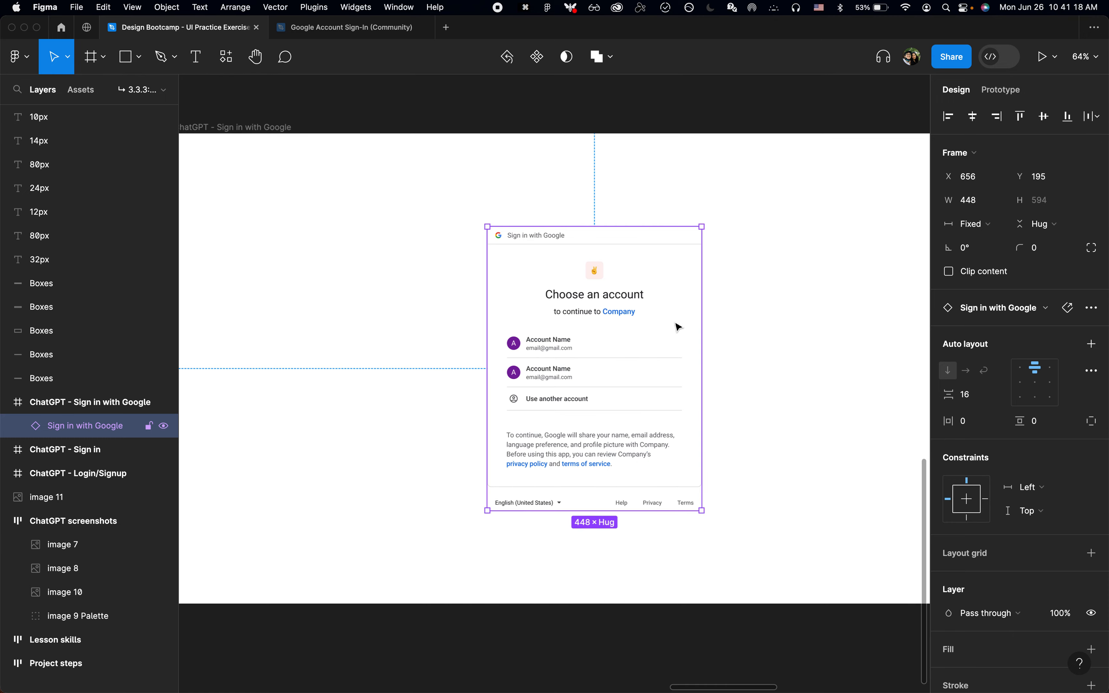
key("super+z")
key("shift+super+z")
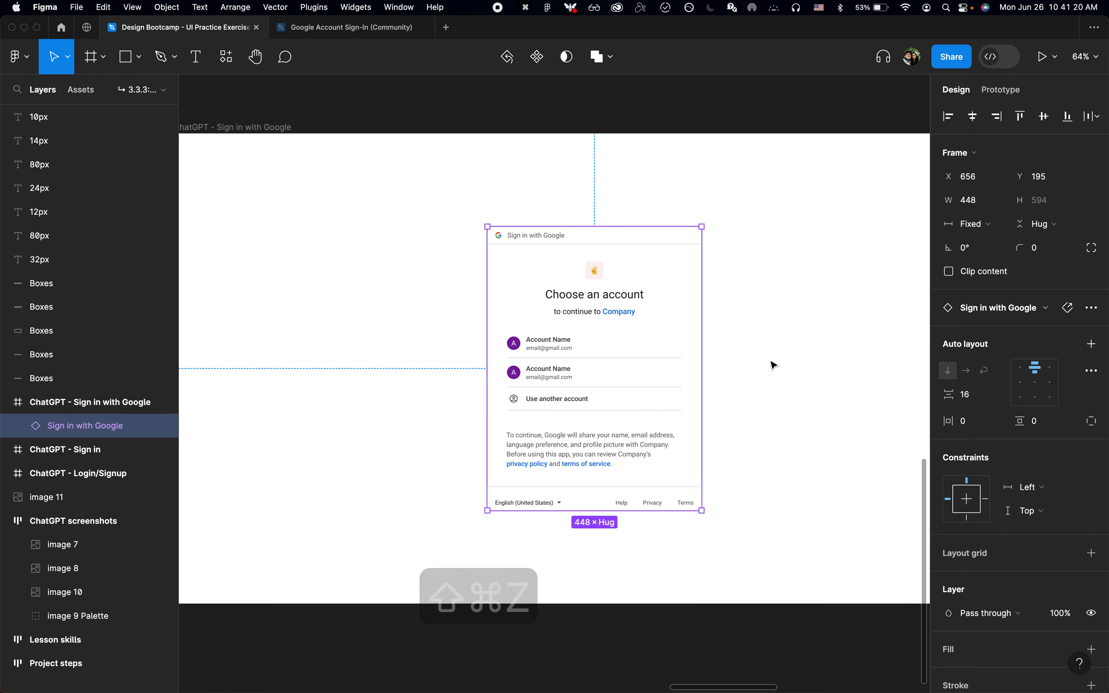
key("Escape")
Step: Switch to Chrome, close the developer tools on the account chooser page and return to the Google card in Figma
key("super+Tab")
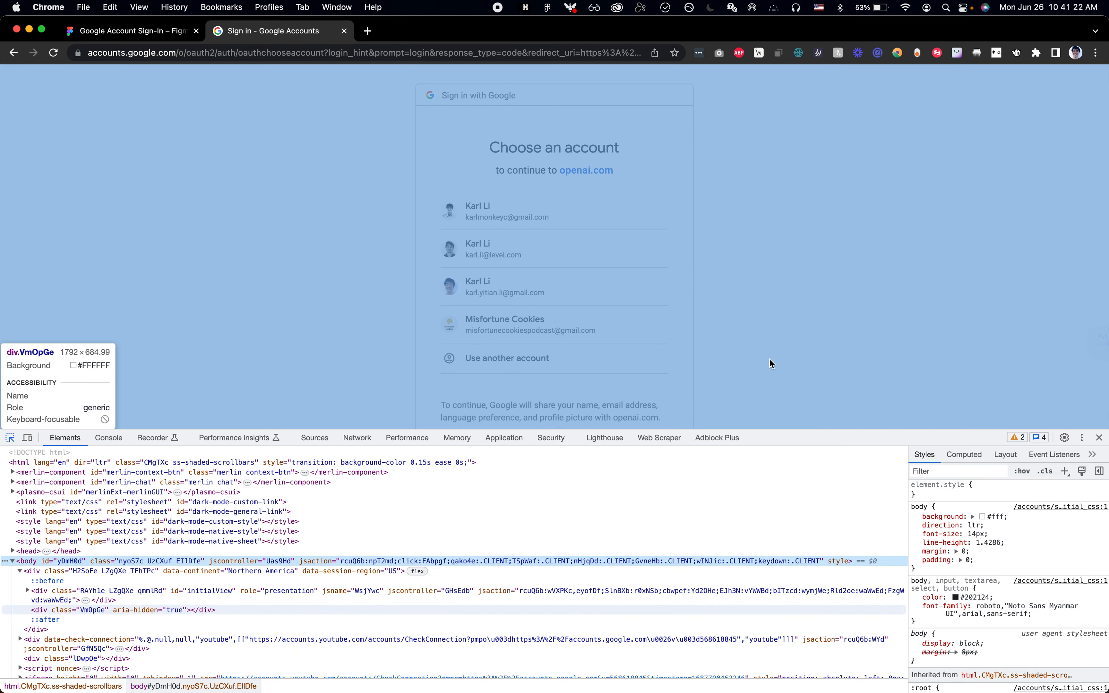
key("alt+super+i")
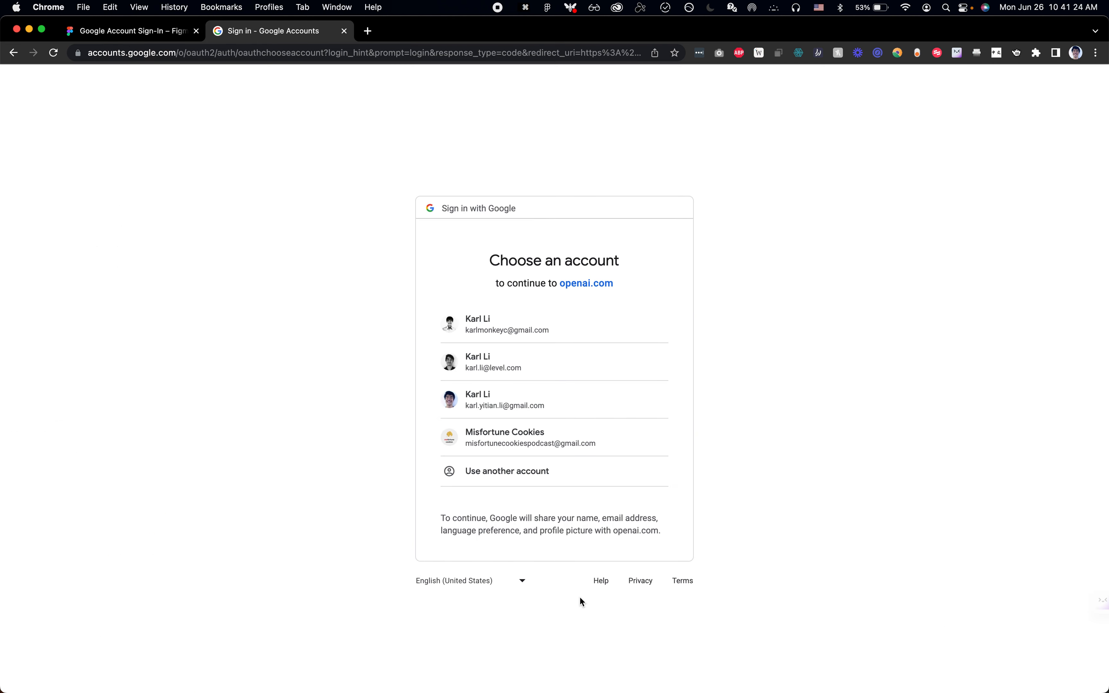
key("super+Tab")
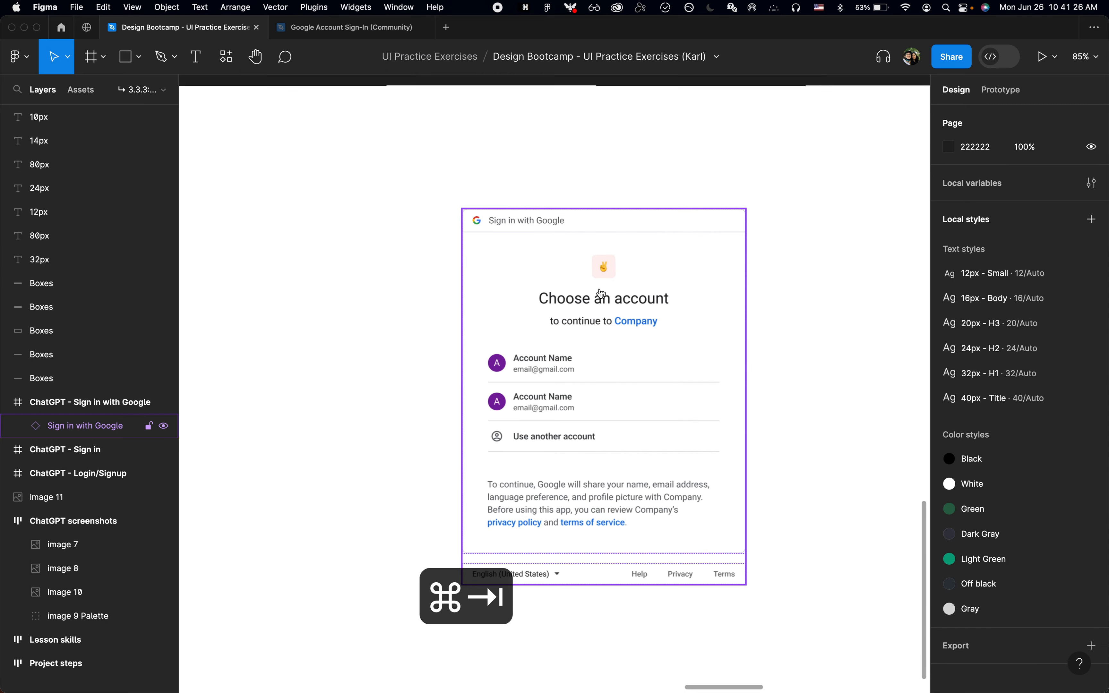
key("super+Tab")
Step: Replace "Company" with "openai.com" in the "to continue to" line below the card's heading
key("super+Tab")
scroll(618, 343, "up", 5)
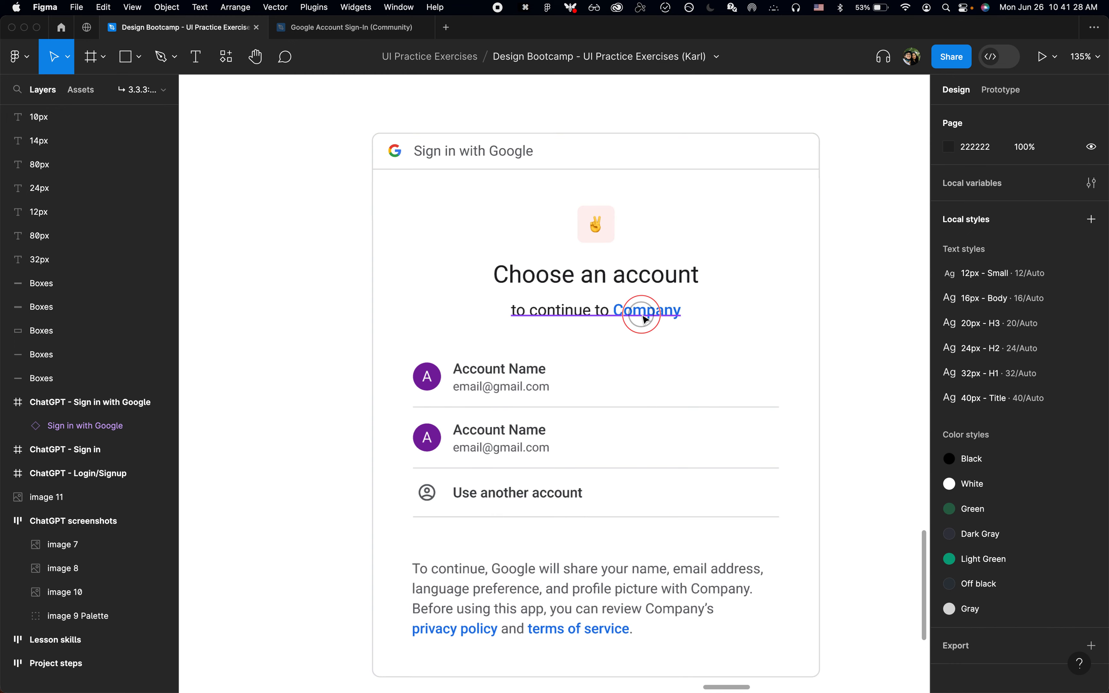
double_click(643, 310)
double_click(643, 310)
key("super+Tab")
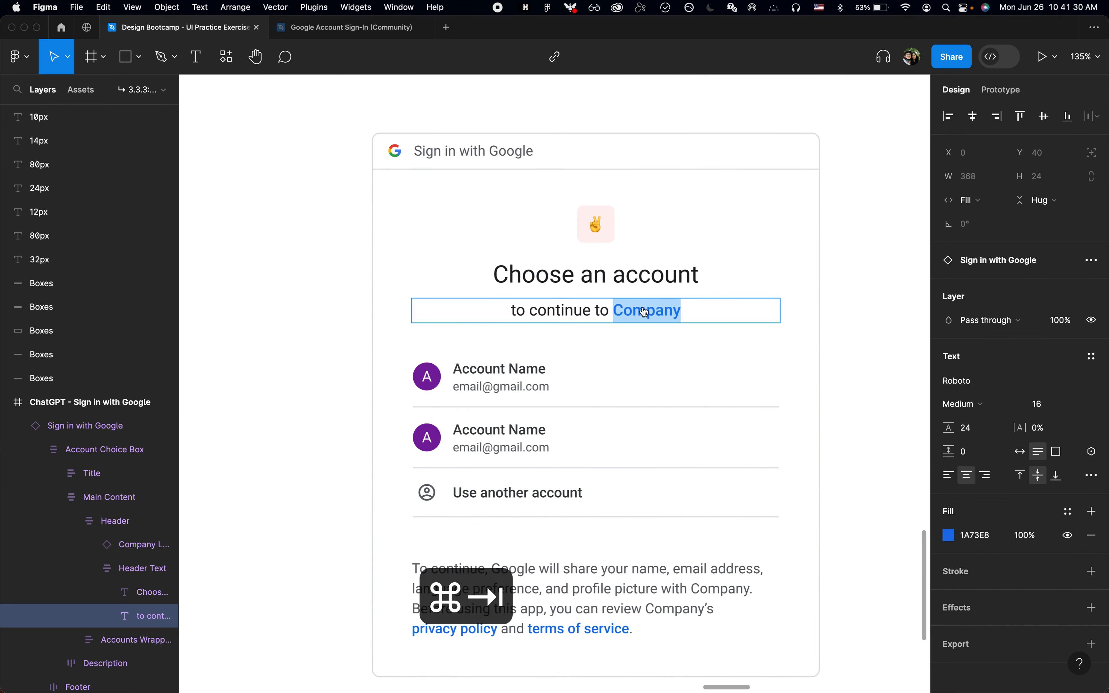
key("super+Tab")
type("openai.com")
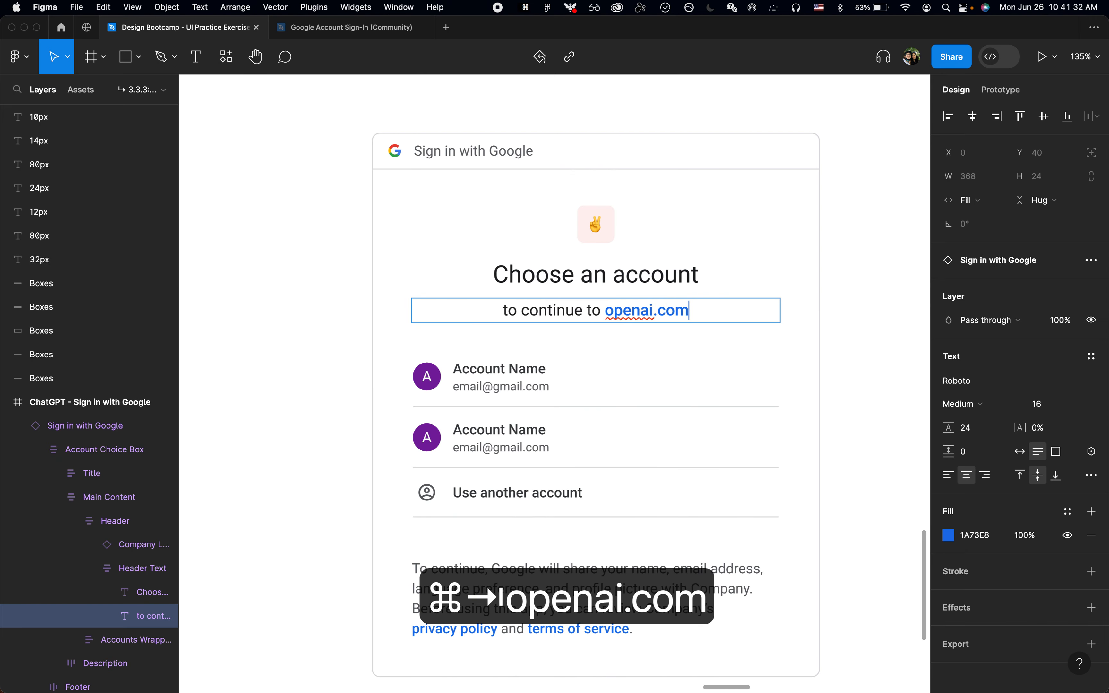
key("Escape")
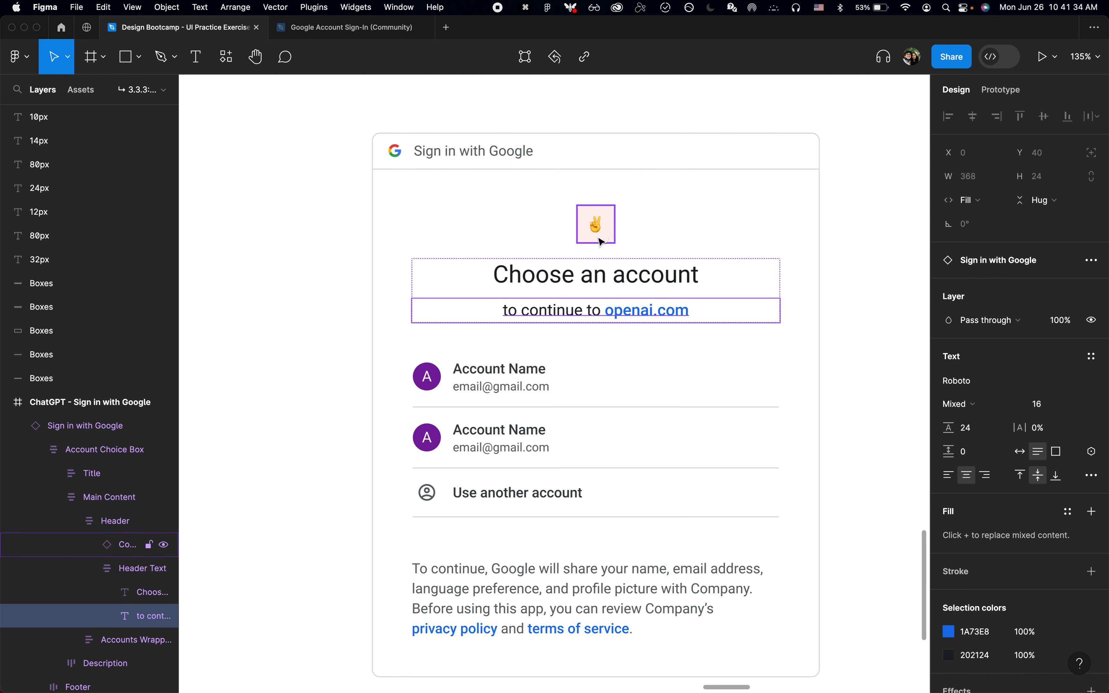
Step: Hide the company logo above the "Choose an account" heading and compare the card with the real page in Chrome
left_click(614, 234)
key("shift+super+h")
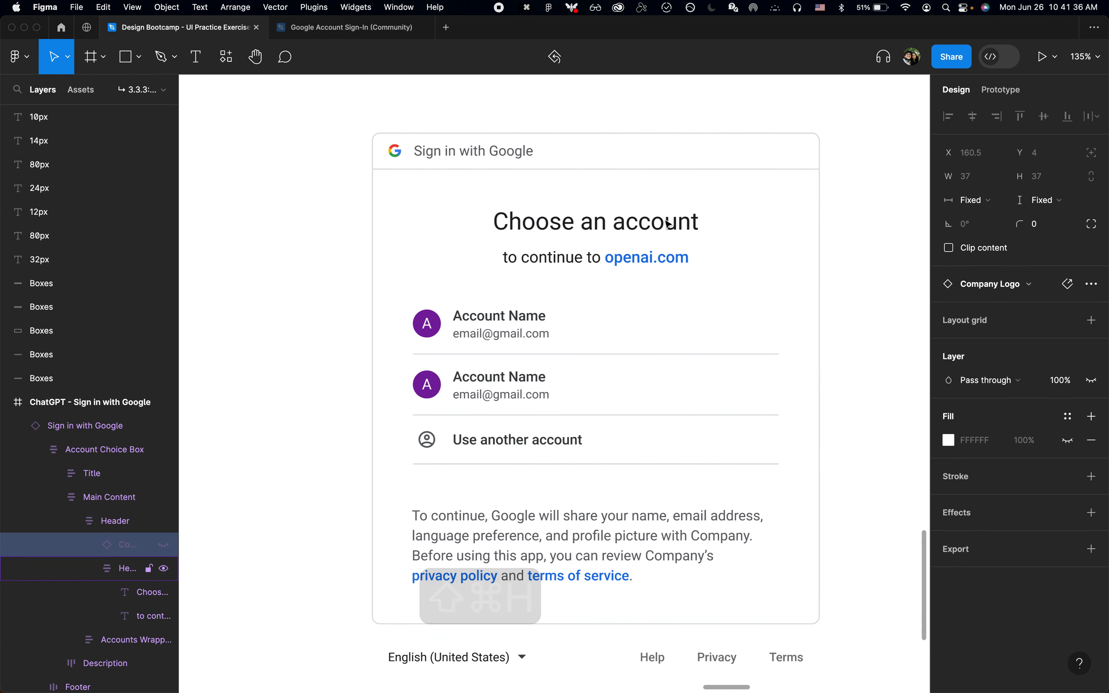
key("super+Tab")
key("super+Tab")
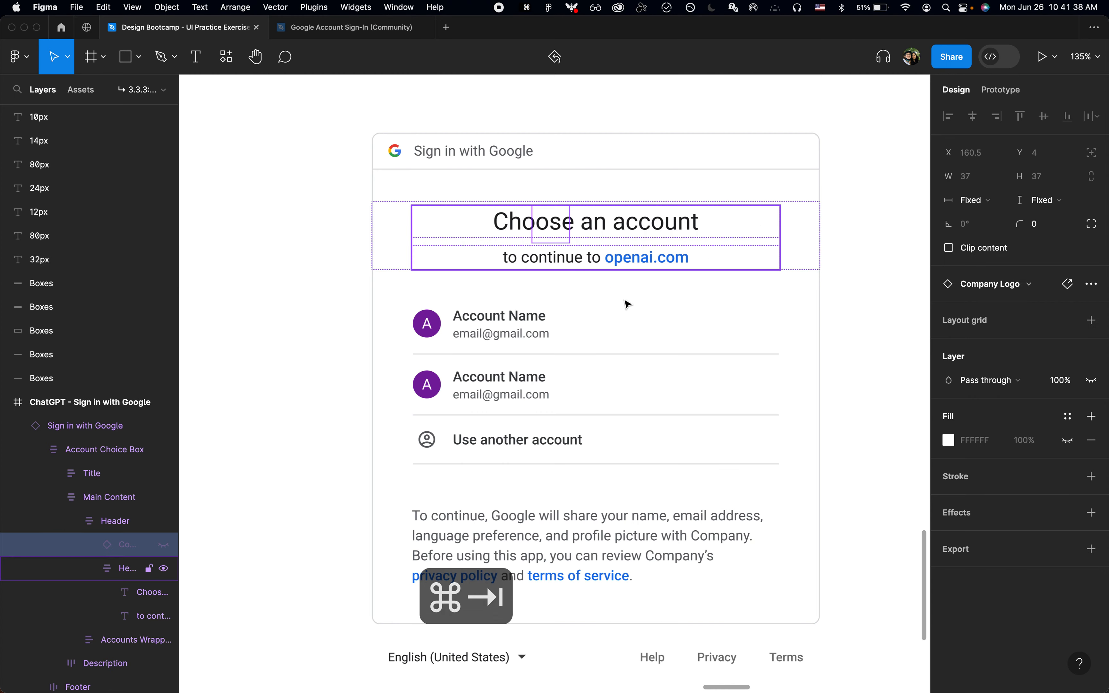
scroll(551, 499, "down", 5)
key("super+Tab")
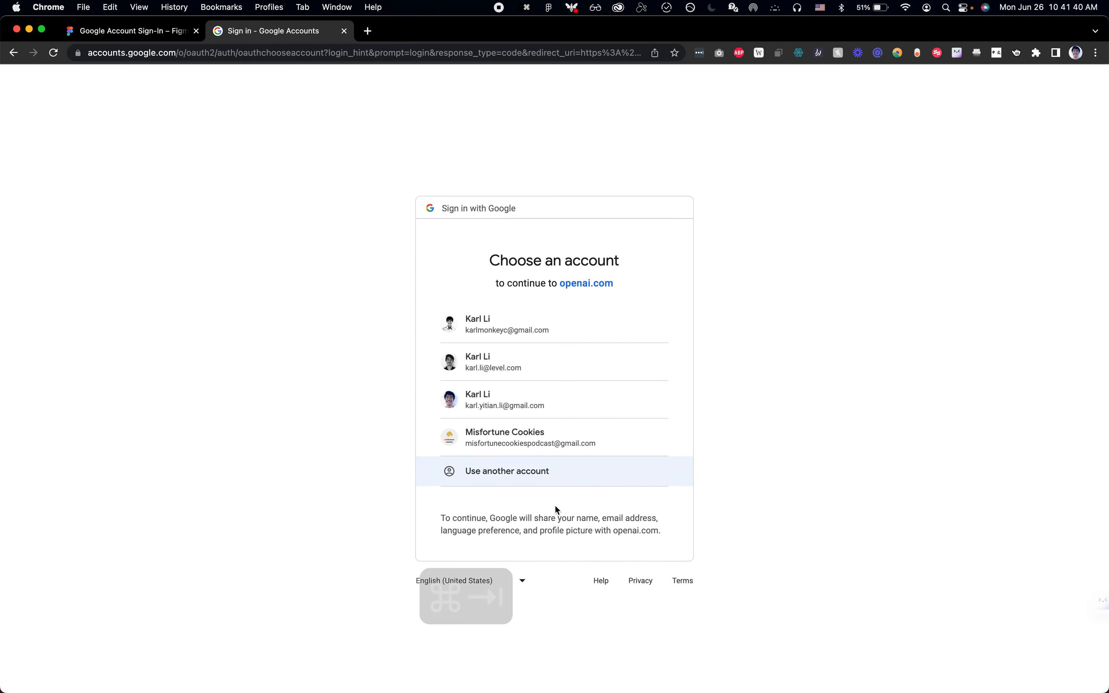
key("super+Tab")
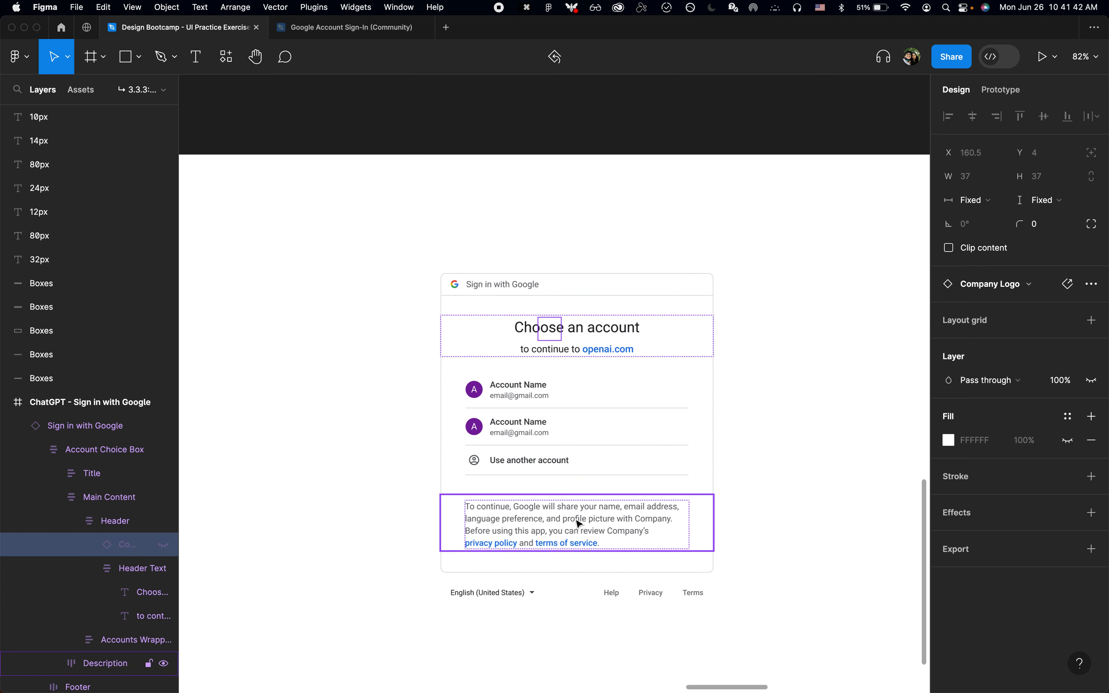
left_click(814, 498)
scroll(817, 499, "down", 4)
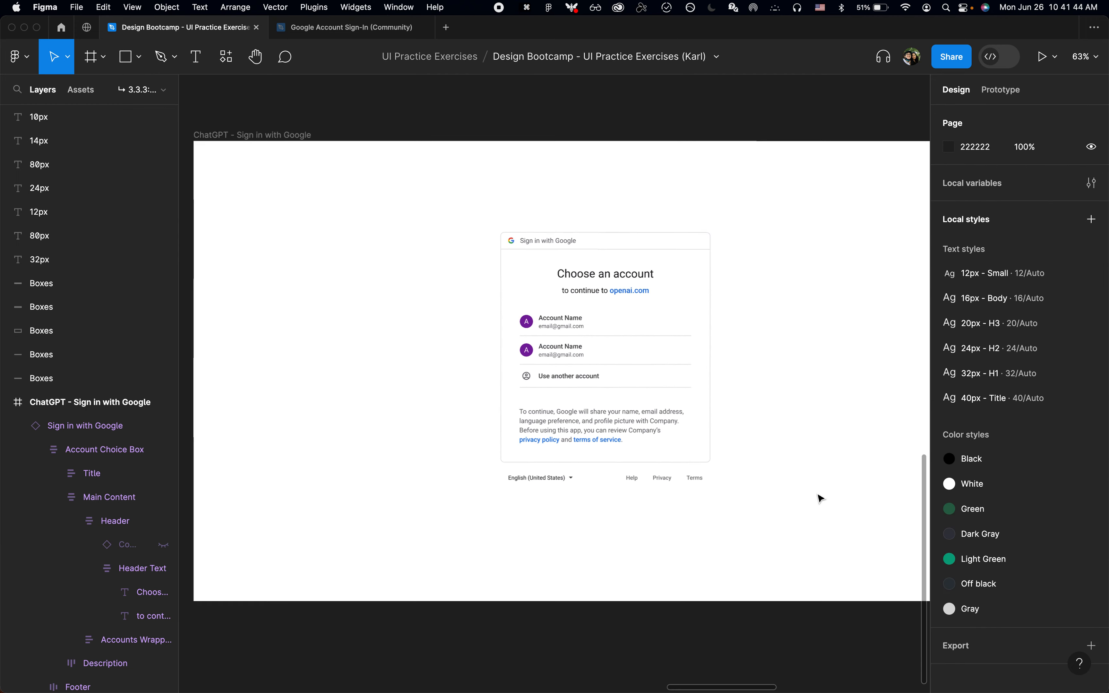
Step: Center the Google card horizontally and vertically in the ChatGPT - Sign in with Google frame and check its distances to the frame edges
left_click(559, 403)
scroll(559, 404, "down", 4)
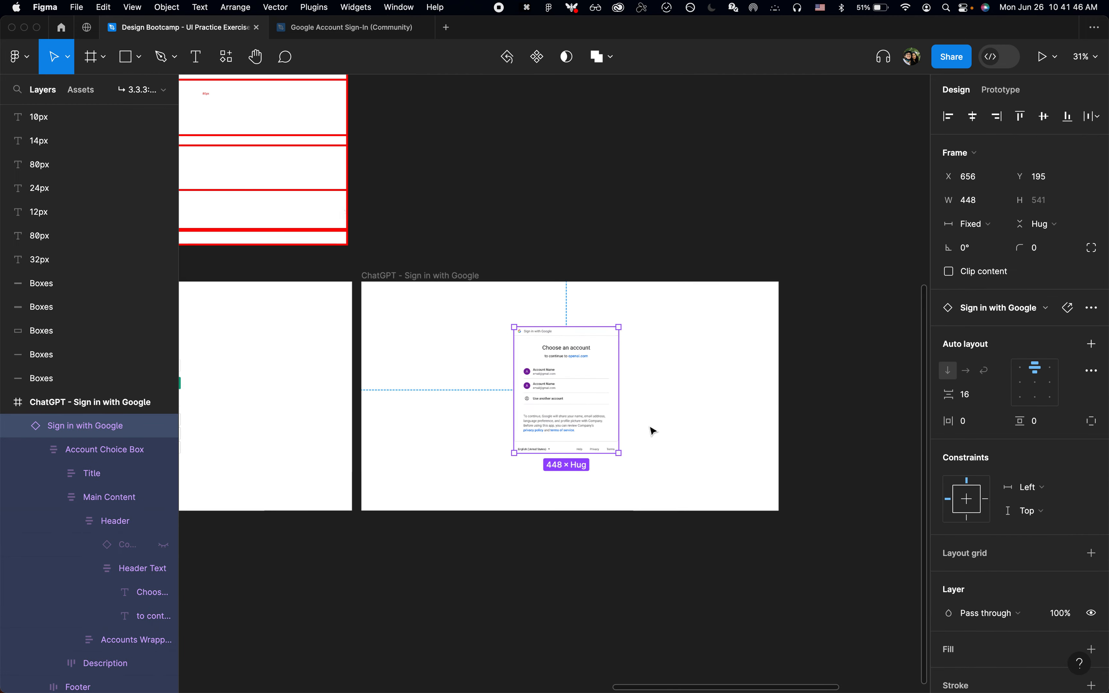
scroll(651, 430, "up", 2)
key("super+Tab")
key("super+Tab")
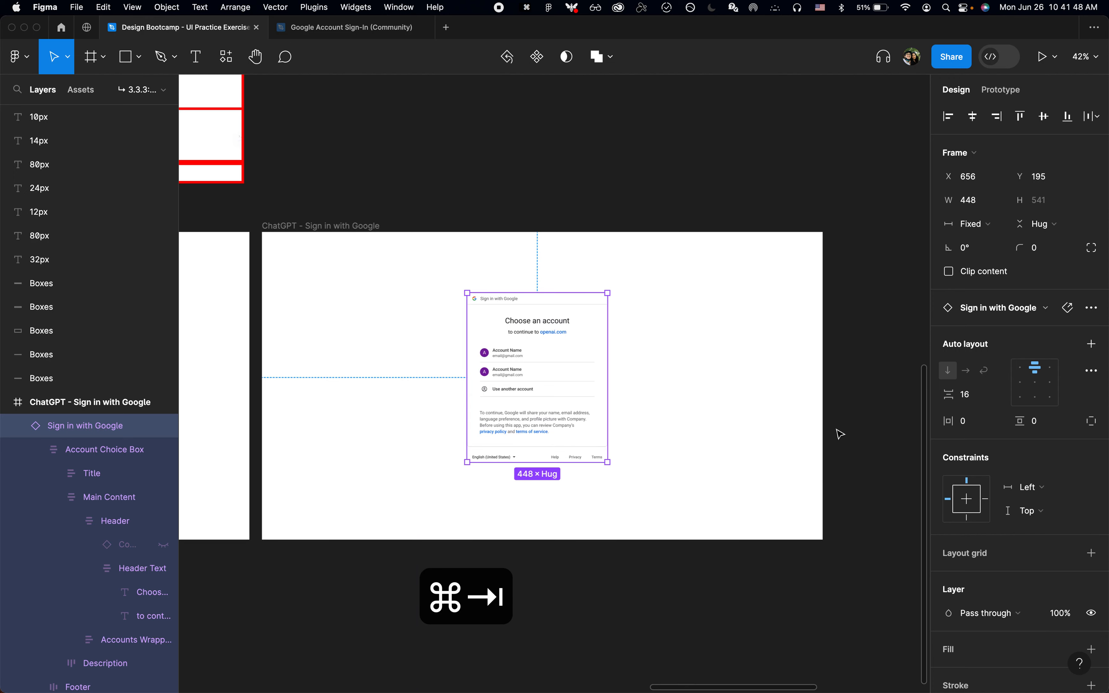
key("alt+v")
key("alt+h")
left_click(800, 457)
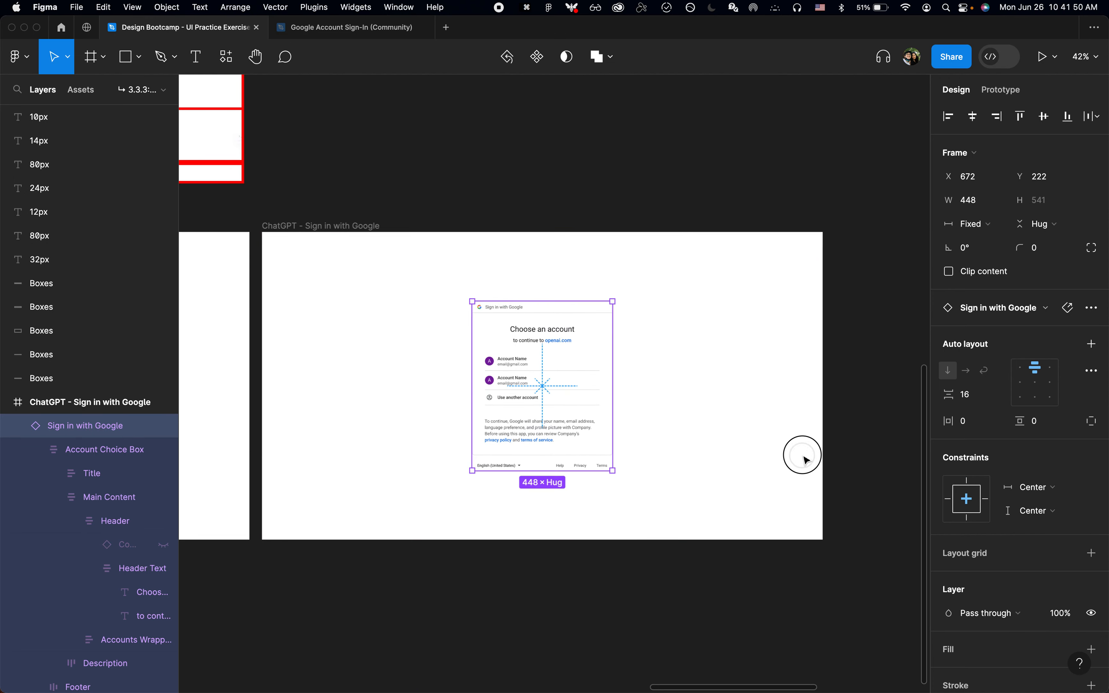
left_click(581, 416)
key("alt")
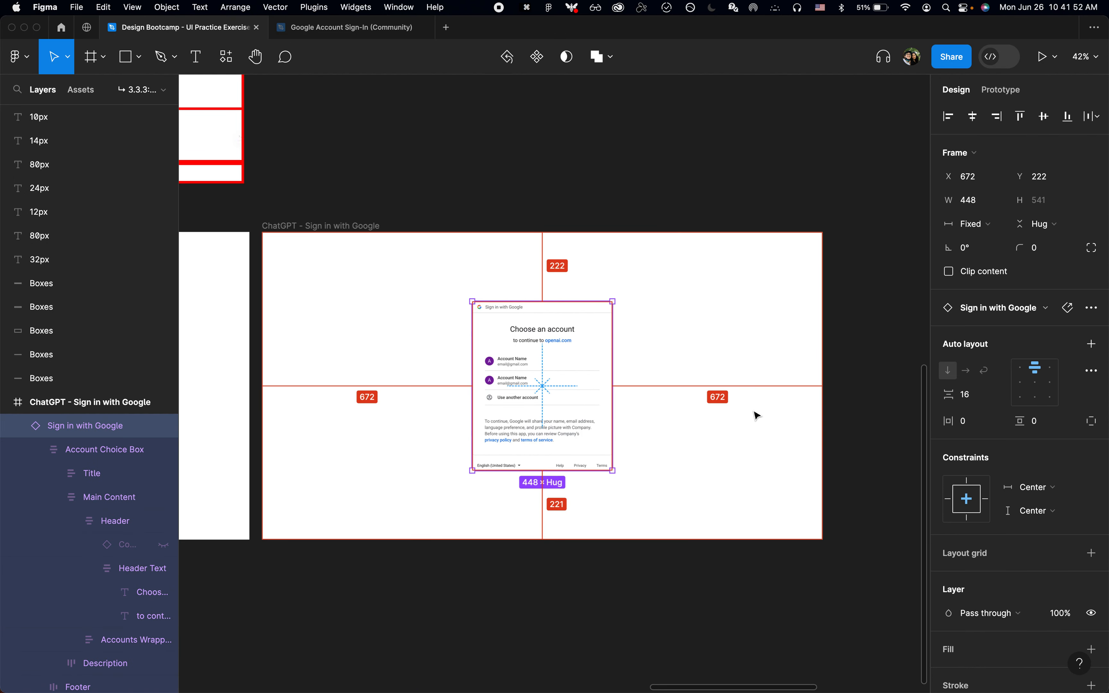
left_click(755, 415)
scroll(715, 425, "down", 2)
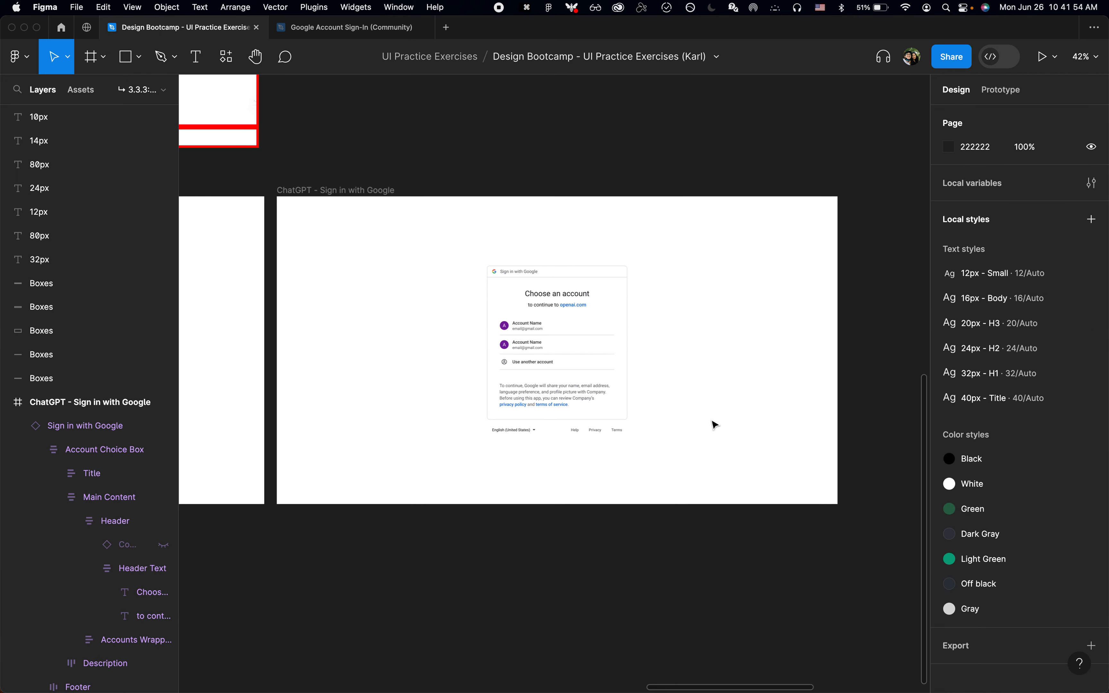
Step: Collapse all expanded layers in the layer list and leave nothing selected
left_click(535, 359)
left_click(536, 483)
key("alt+l")
scroll(560, 484, "down", 2)
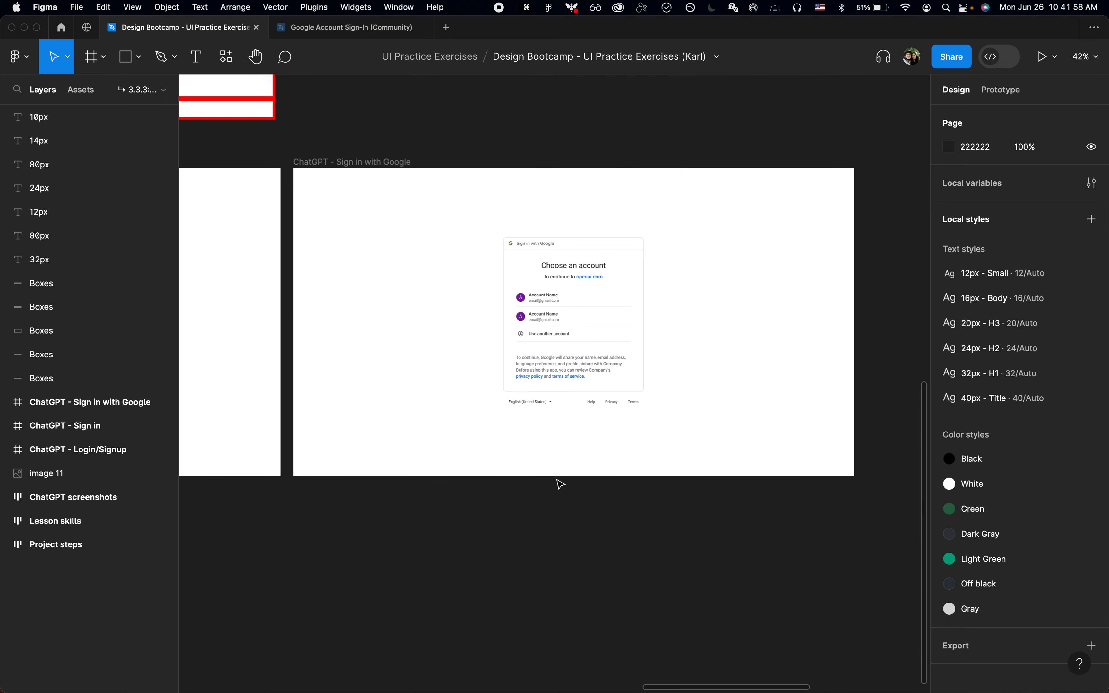